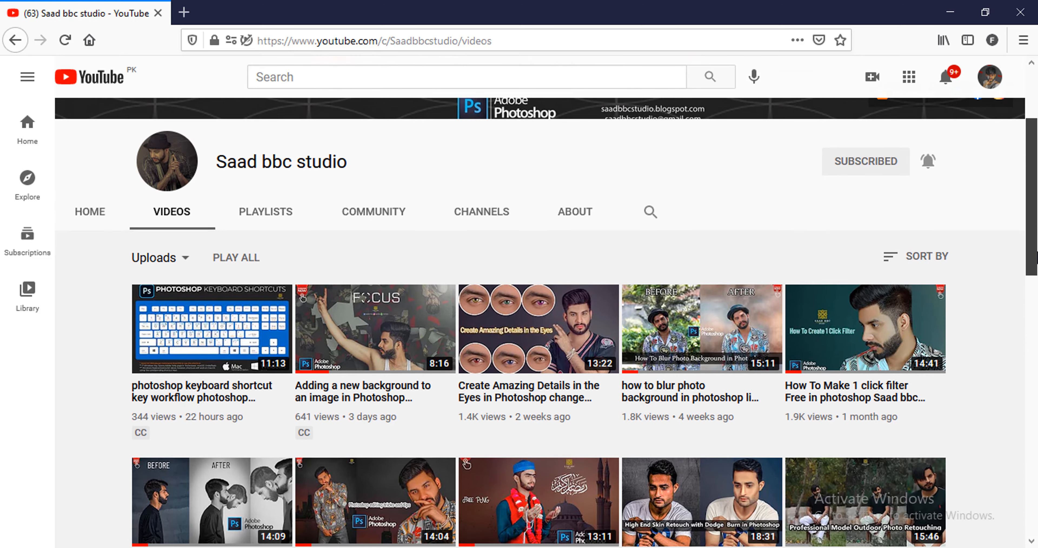
# Look through the uploaded videos on the Saad bbc studio YouTube channel down to the older uploads
pyautogui.scroll(-1, 540, 282)
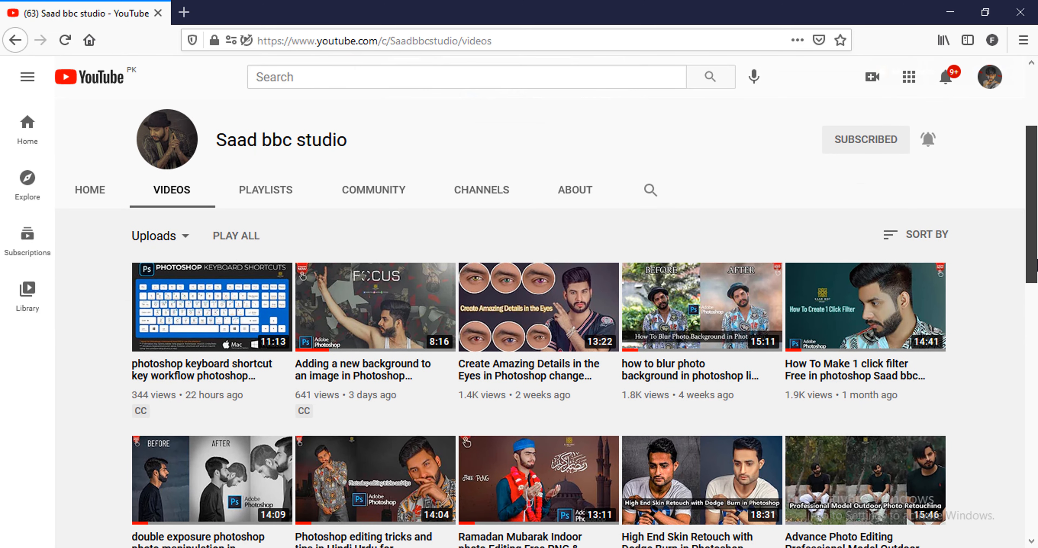
pyautogui.scroll(-3, 540, 282)
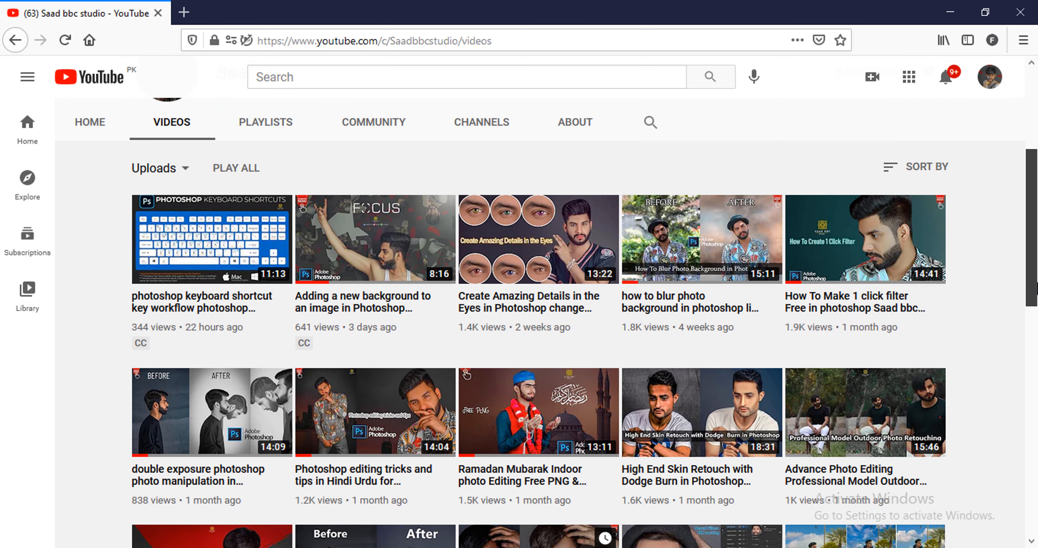
pyautogui.moveTo(1033, 213); pyautogui.dragTo(1036, 259)
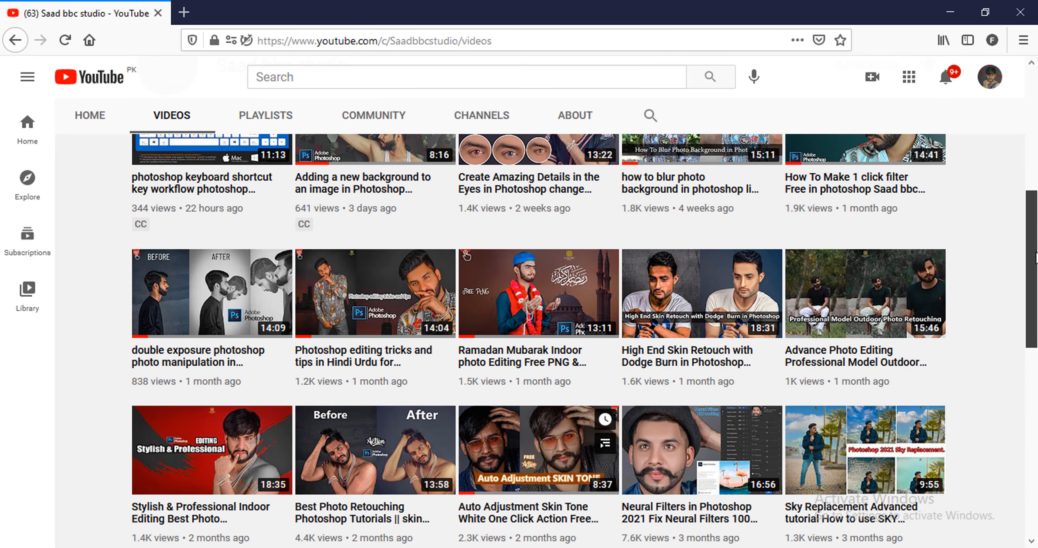
pyautogui.moveTo(1036, 257); pyautogui.dragTo(1036, 347)
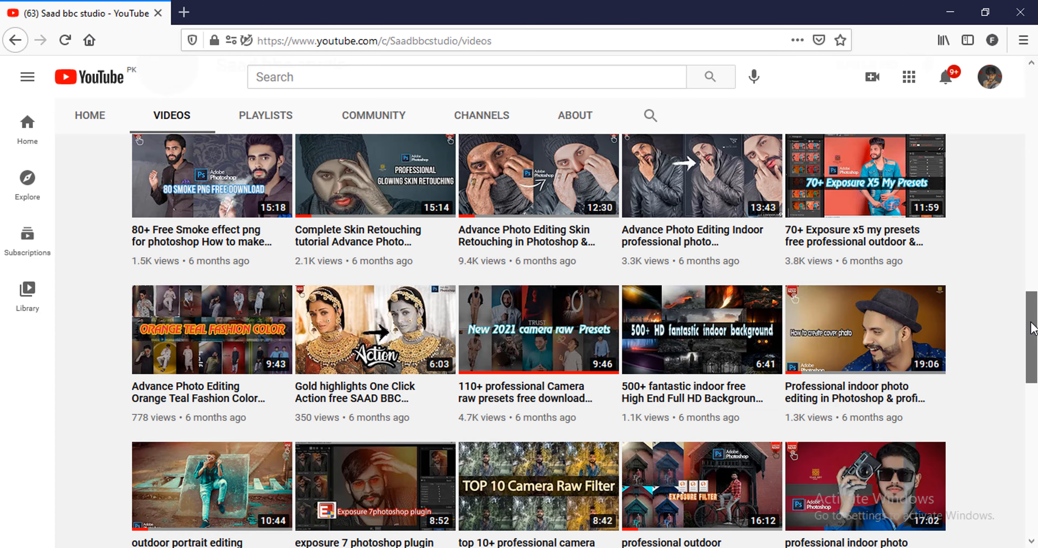
pyautogui.moveTo(1036, 347); pyautogui.dragTo(1034, 423)
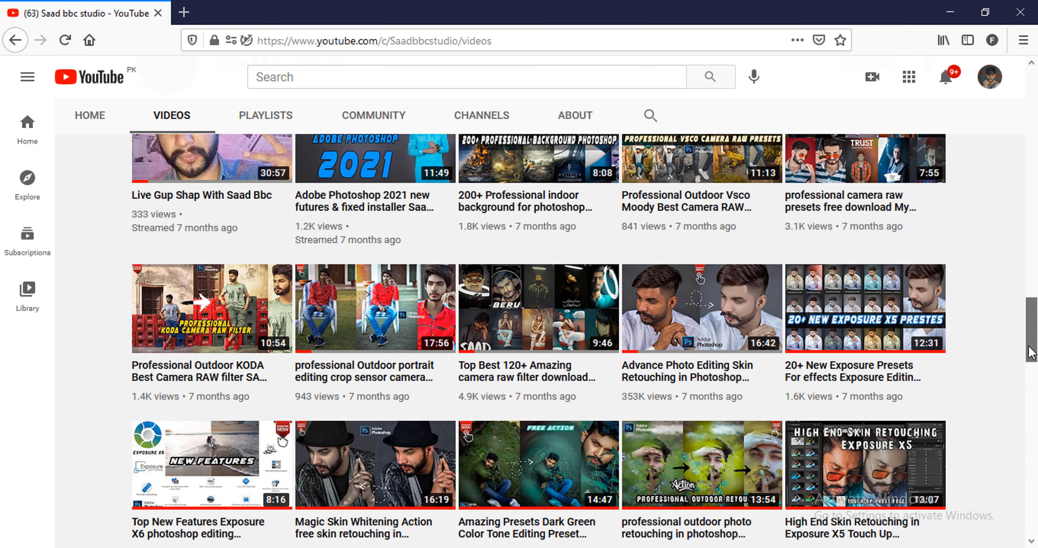
pyautogui.scroll(-4, 1031, 353)
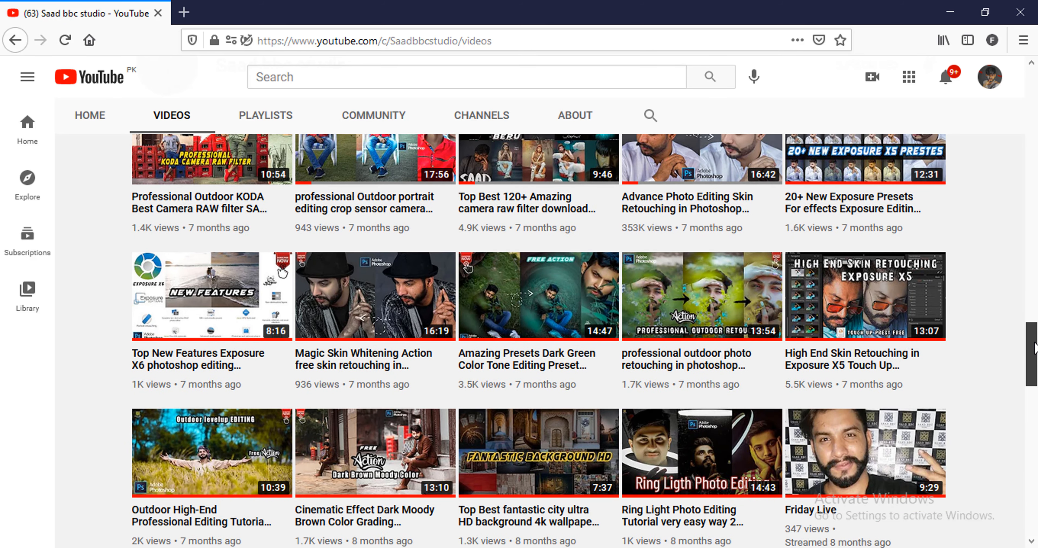
pyautogui.scroll(-6, 1034, 354)
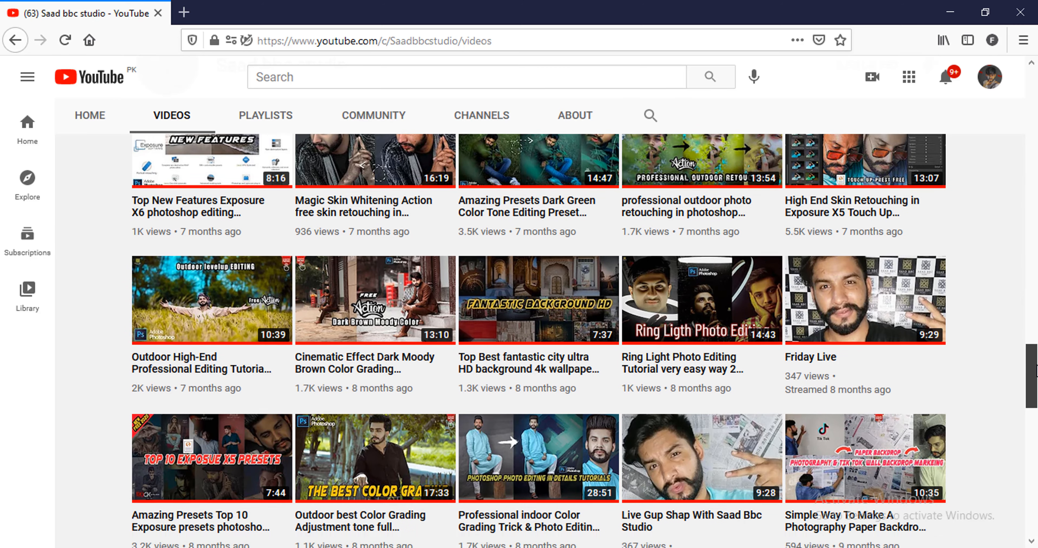
pyautogui.scroll(-5, 1030, 405)
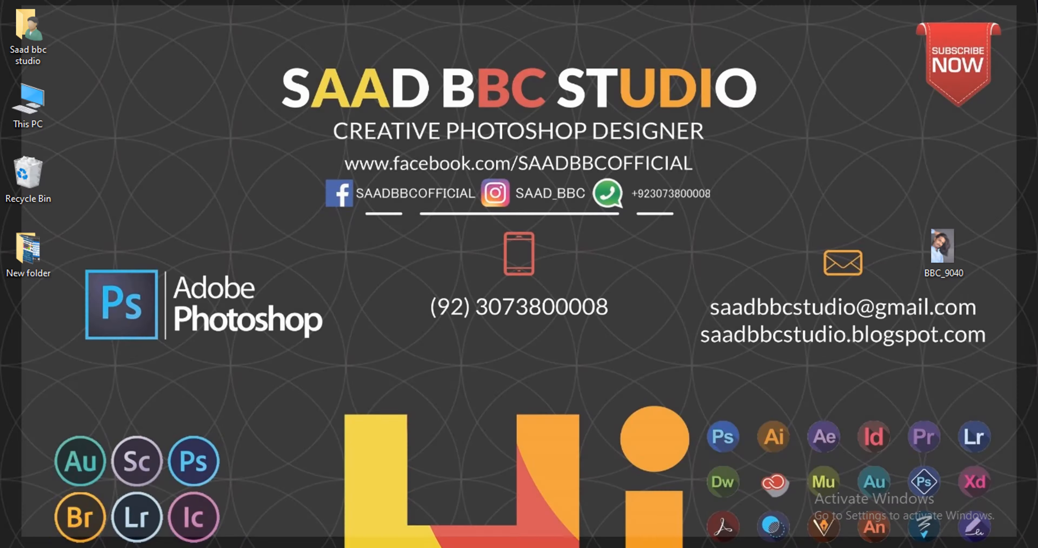
# Switch to Photoshop and examine the skin on the portrait's forehead, cheeks and nose for blemishes
pyautogui.click(1020, 12)
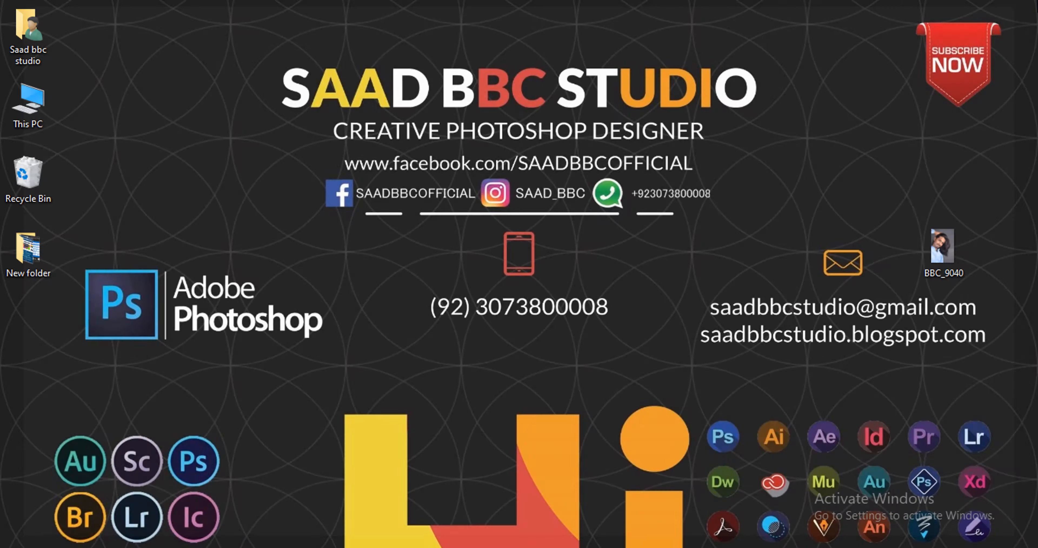
pyautogui.click(505, 546)
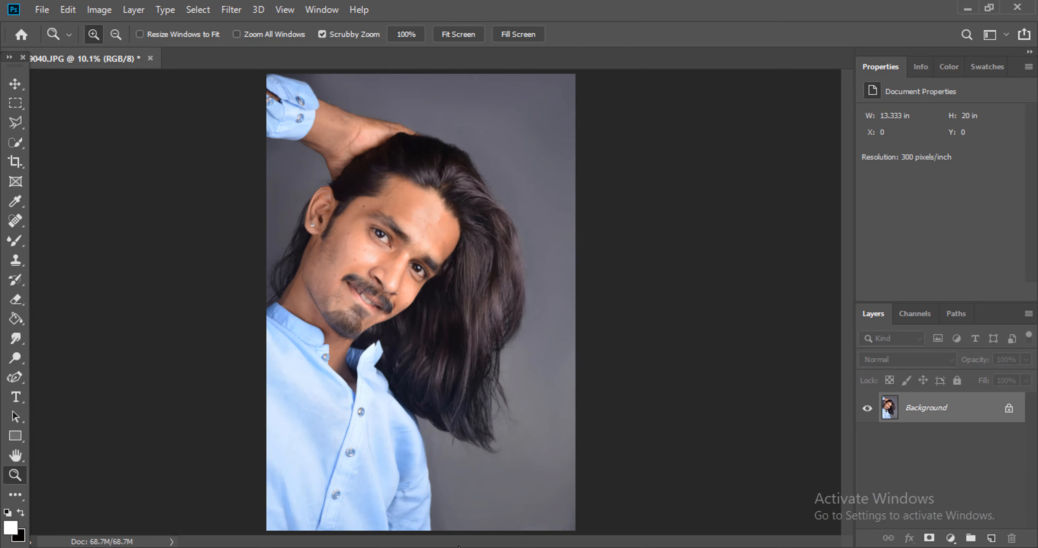
pyautogui.hotkey('ctrl', '0')
pyautogui.click(395, 249)
pyautogui.click(396, 249)
pyautogui.click(396, 249)
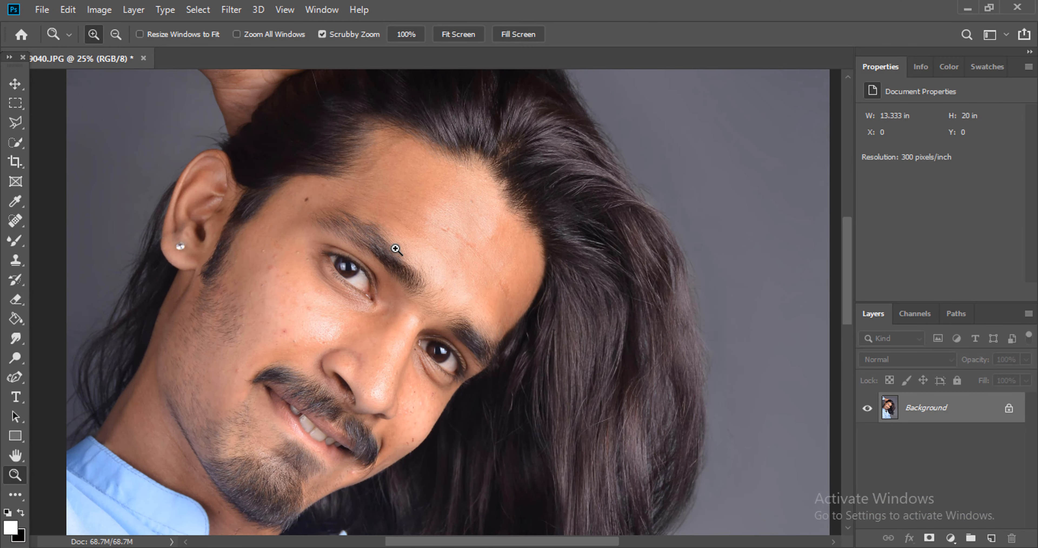
pyautogui.click(386, 228)
pyautogui.click(386, 228)
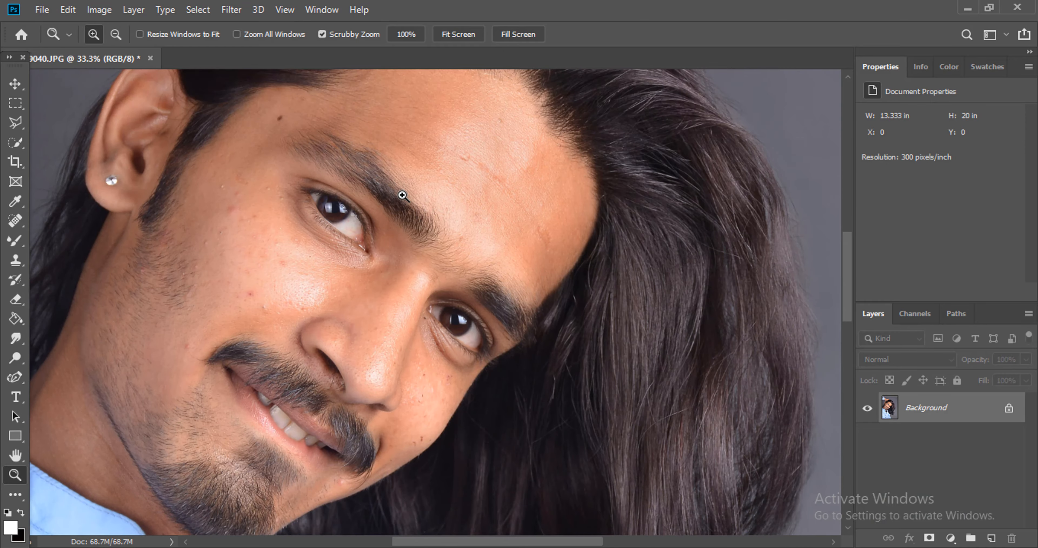
pyautogui.click(365, 240)
pyautogui.scroll(-5, 365, 240)
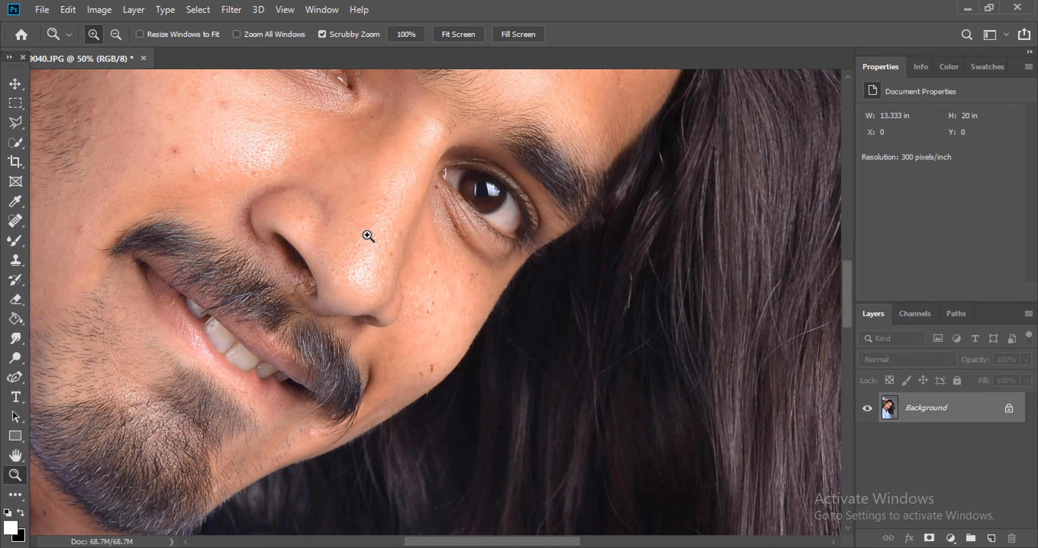
pyautogui.rightClick(367, 219)
pyautogui.click(386, 224)
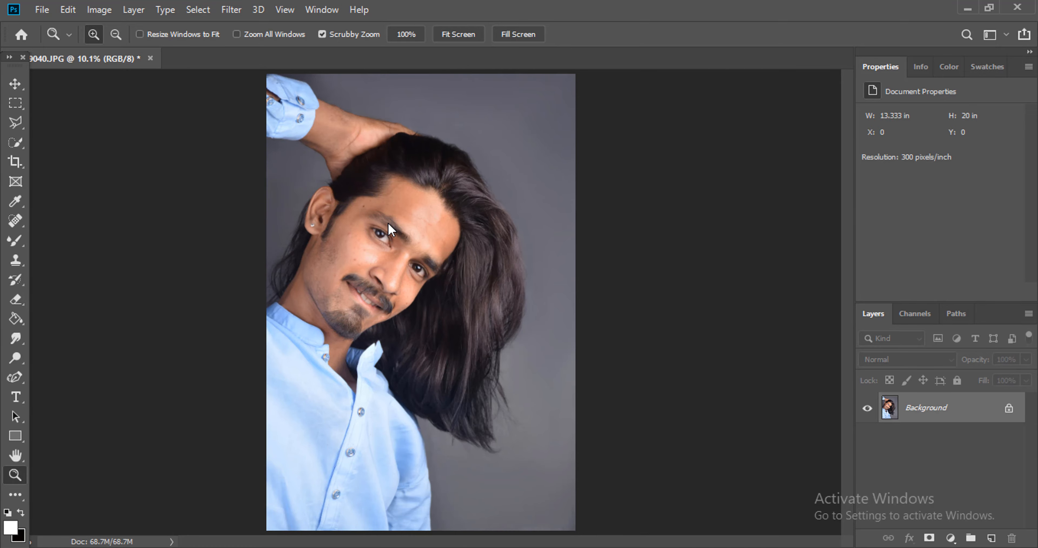
# Set the Spot Healing Brush size to 57 px and remove the dark mole on the temple beside the eyebrow
pyautogui.click(417, 201)
pyautogui.click(417, 202)
pyautogui.click(417, 202)
pyautogui.click(417, 201)
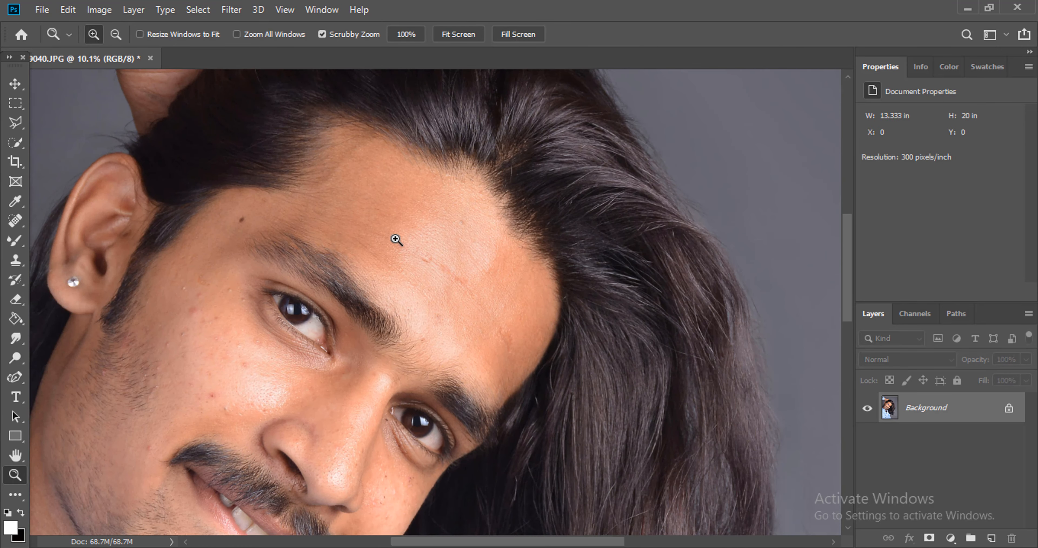
pyautogui.scroll(2, 359, 282)
pyautogui.click(359, 277)
pyautogui.press('j')
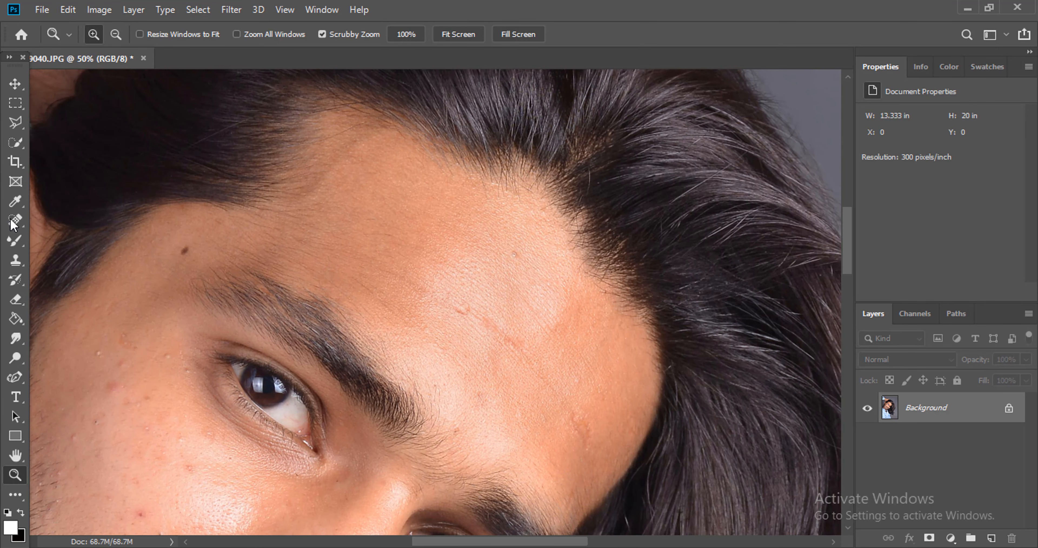
pyautogui.rightClick(160, 247)
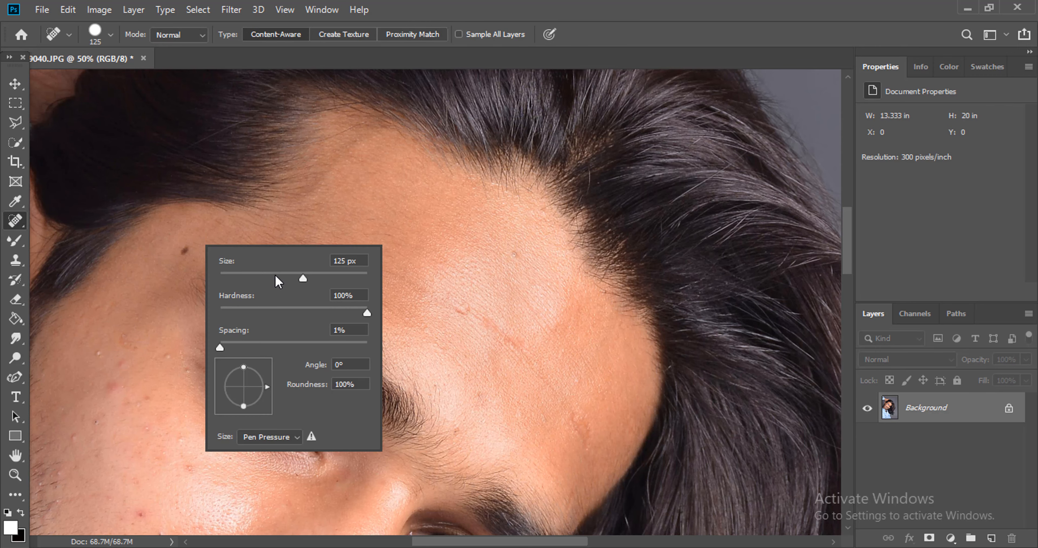
pyautogui.moveTo(276, 278); pyautogui.dragTo(261, 278)
pyautogui.click(182, 249)
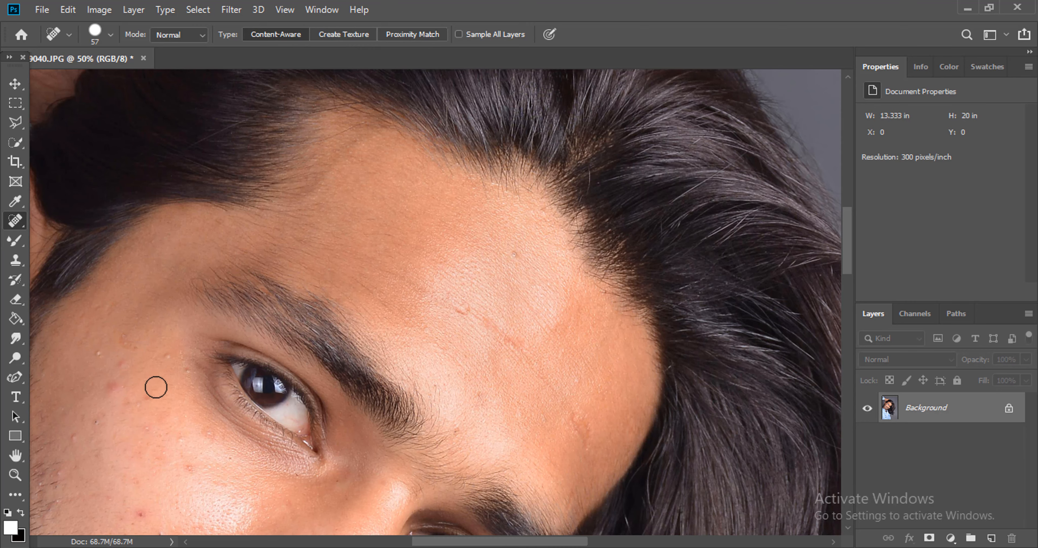
# Heal the bumps and red spots on the cheek below that temple and beside the nose with the Spot Healing Brush
pyautogui.click(148, 398)
pyautogui.click(167, 359)
pyautogui.click(110, 387)
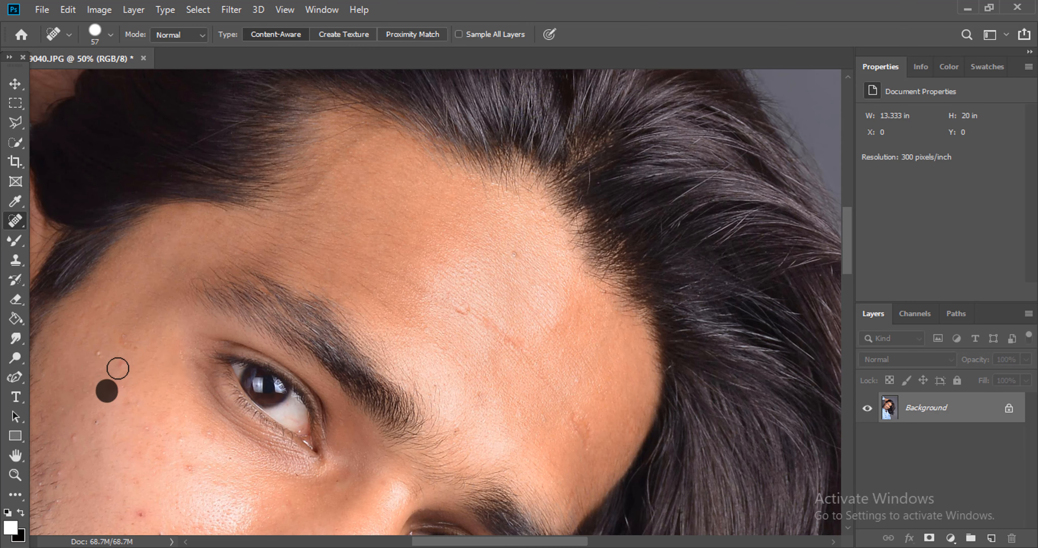
pyautogui.click(73, 433)
pyautogui.scroll(-3, 143, 460)
pyautogui.click(138, 452)
pyautogui.click(180, 407)
pyautogui.click(161, 475)
pyautogui.click(216, 474)
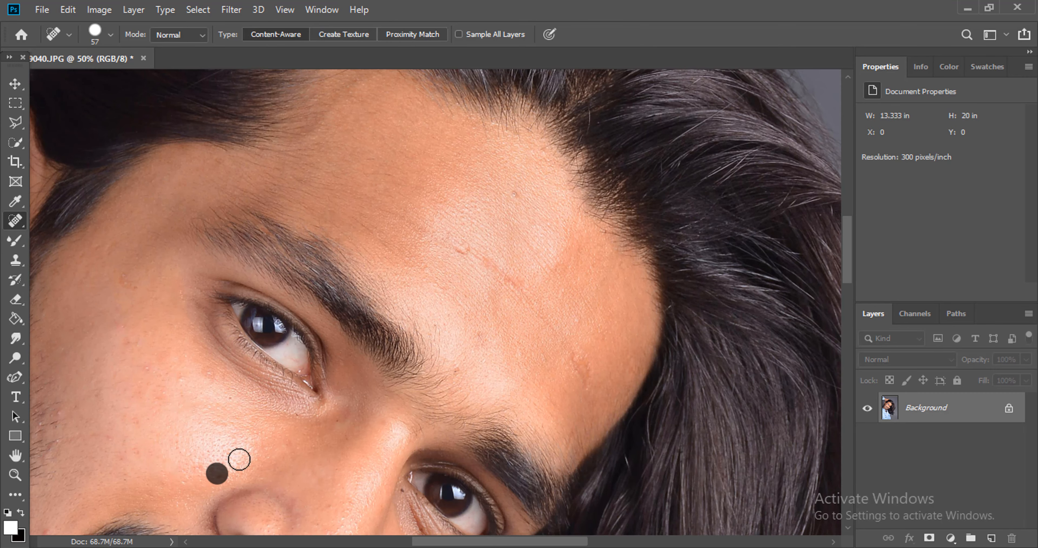
# Heal the scratch, the small spot near the hairline and the marks on the forehead with the Spot Healing Brush
pyautogui.scroll(-3, 419, 375)
pyautogui.moveTo(453, 309)
pyautogui.mouseDown()
pyautogui.moveTo(493, 323)
pyautogui.moveTo(520, 350)
pyautogui.mouseUp()
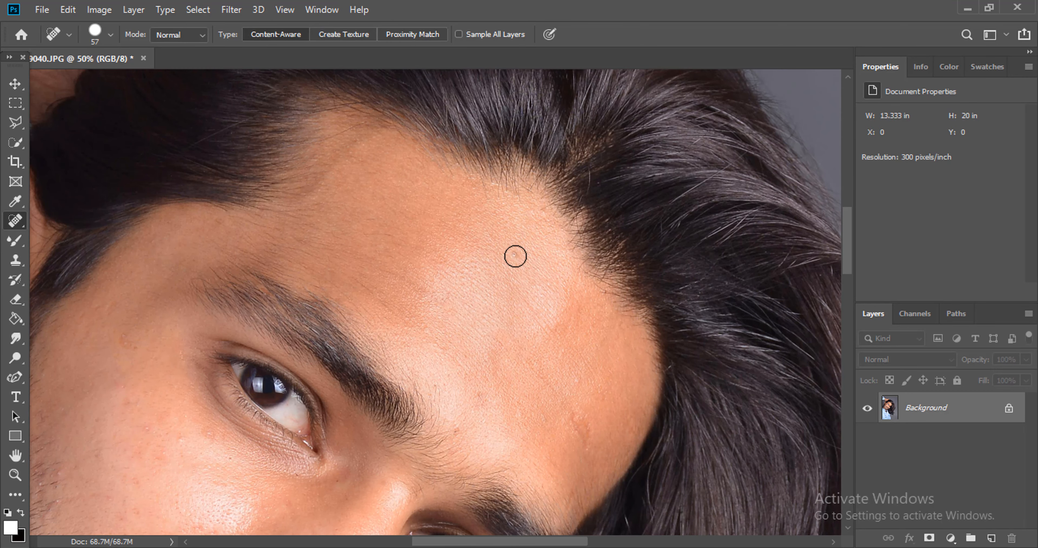
pyautogui.moveTo(515, 255); pyautogui.dragTo(529, 281)
pyautogui.scroll(-3, 556, 375)
pyautogui.moveTo(584, 367); pyautogui.dragTo(584, 389)
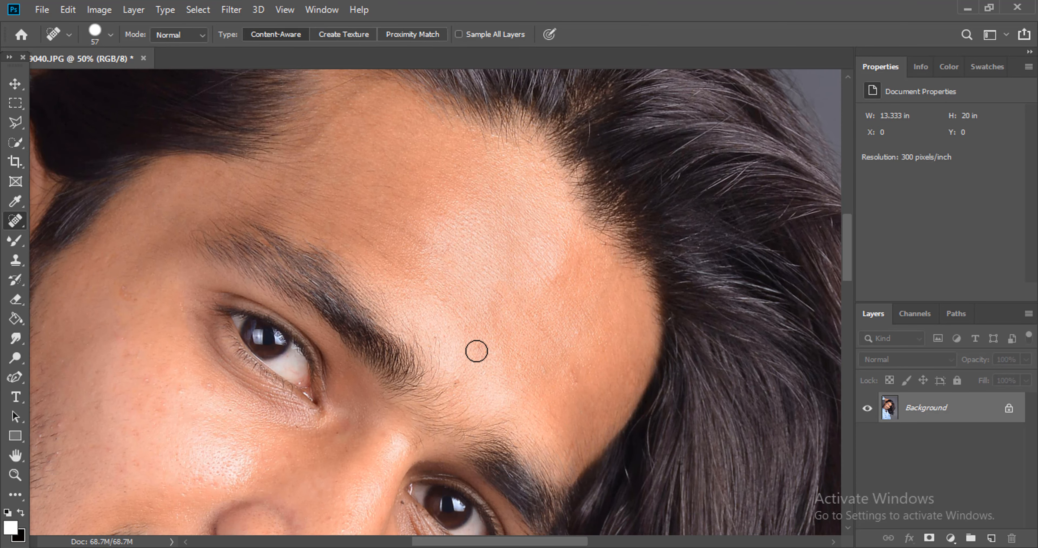
# Heal the small blemishes along the sideburn and the upper edge of the cheek stubble
pyautogui.moveTo(163, 428); pyautogui.dragTo(468, 263)
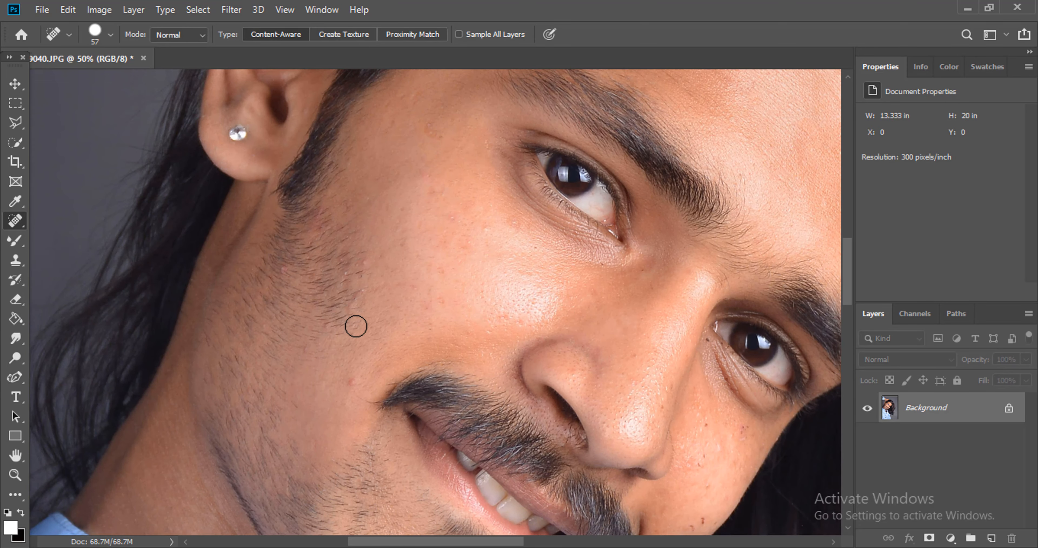
pyautogui.click(369, 262)
pyautogui.click(365, 288)
pyautogui.click(324, 216)
# Heal the spots on the cheek nearest the long hair, then reduce the brush to 35 px and heal the dark spot at the inner eye corner
pyautogui.moveTo(581, 362); pyautogui.dragTo(341, 267)
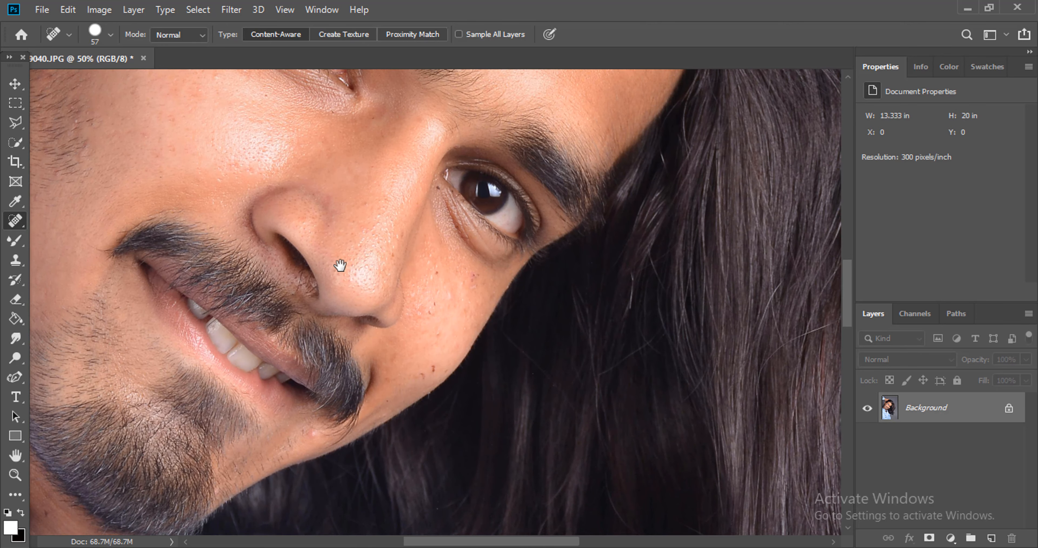
pyautogui.moveTo(429, 282); pyautogui.dragTo(431, 274)
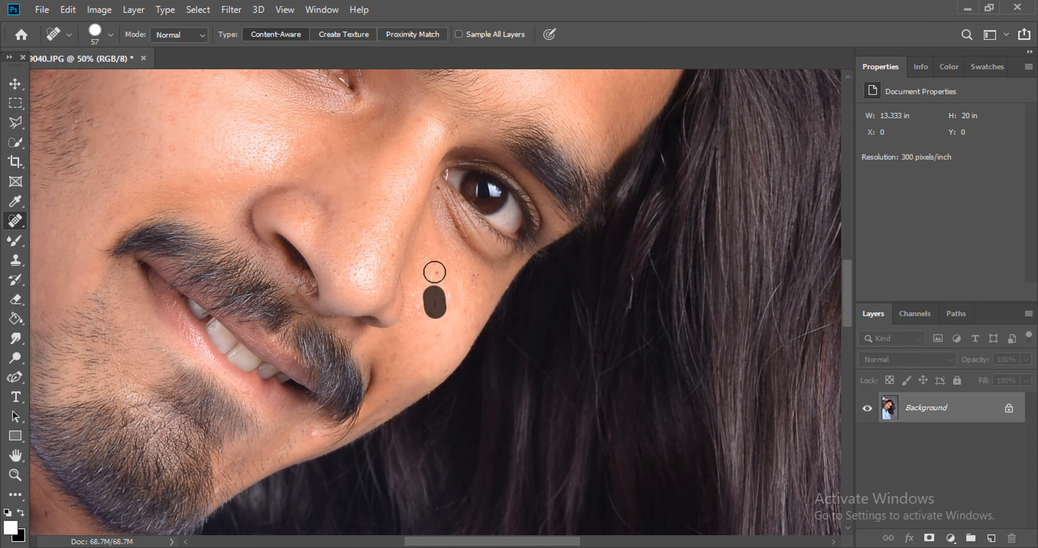
pyautogui.click(473, 274)
pyautogui.press('[')
pyautogui.press('[')
pyautogui.press('[')
pyautogui.press('[')
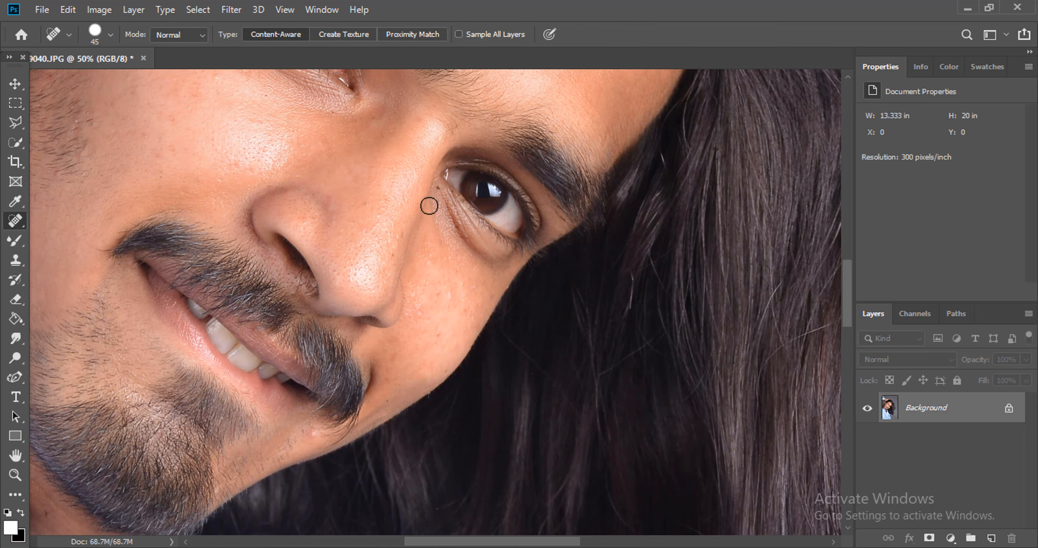
pyautogui.click(438, 187)
# Heal the dark spot on the neck beneath the beard with the Spot Healing Brush
pyautogui.moveTo(369, 234); pyautogui.dragTo(526, 131)
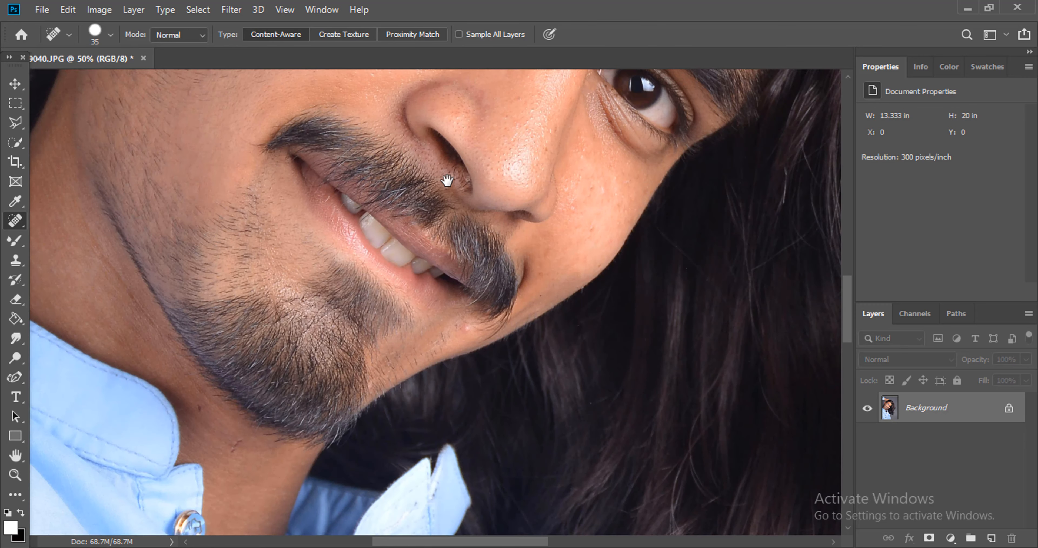
pyautogui.moveTo(257, 275); pyautogui.dragTo(414, 189)
pyautogui.click(390, 360)
pyautogui.scroll(2, 330, 317)
pyautogui.scroll(12, 330, 318)
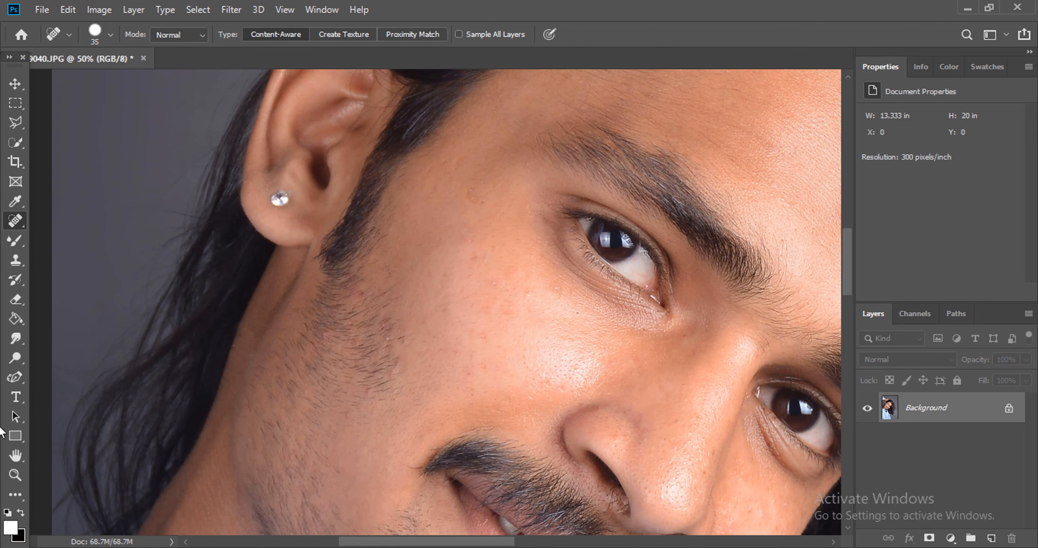
pyautogui.click(15, 474)
pyautogui.rightClick(513, 298)
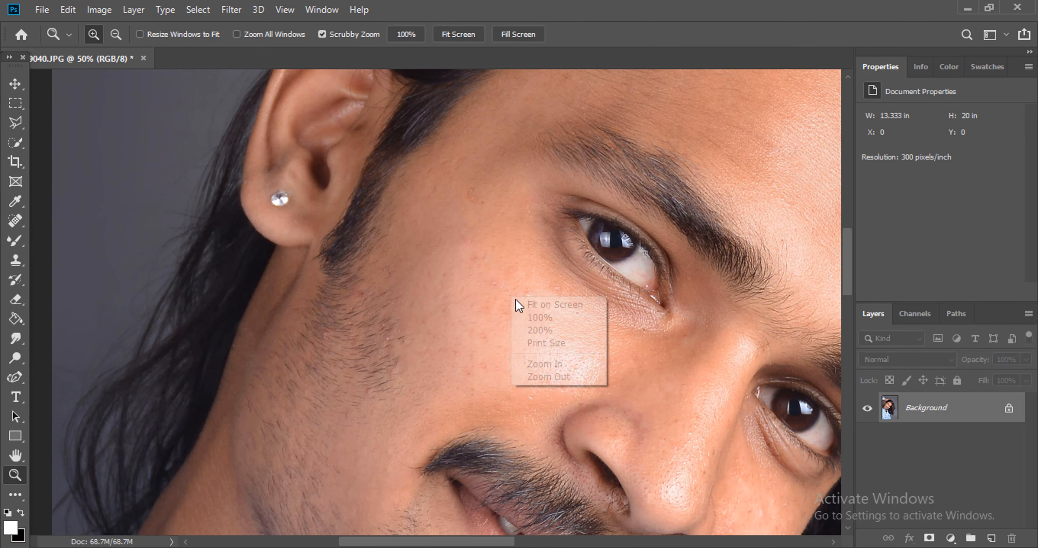
pyautogui.click(520, 303)
# Choose the Mixer Brush for the forehead and give it the Soft Round tip with 0% hardness
pyautogui.click(386, 228)
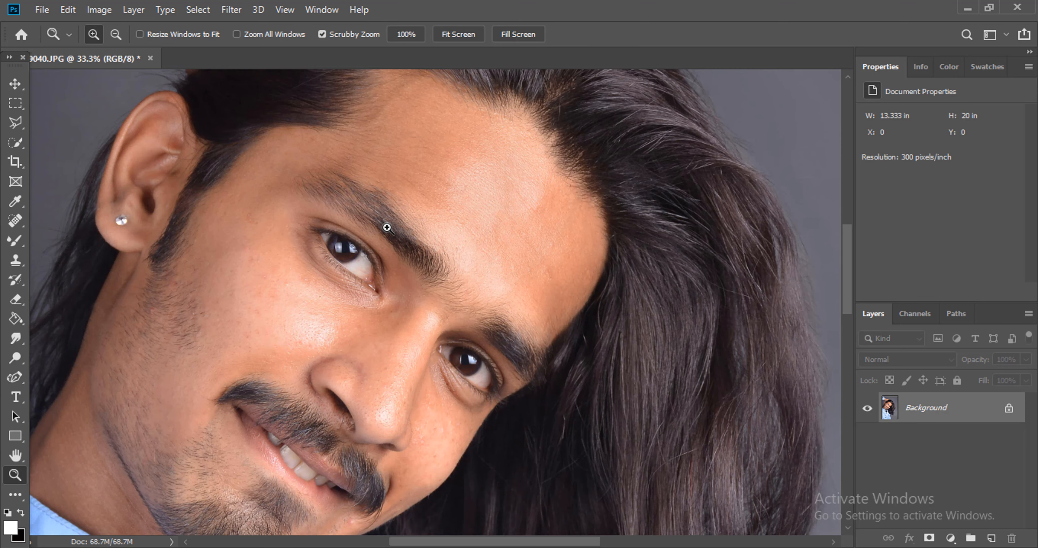
pyautogui.scroll(2, 572, 290)
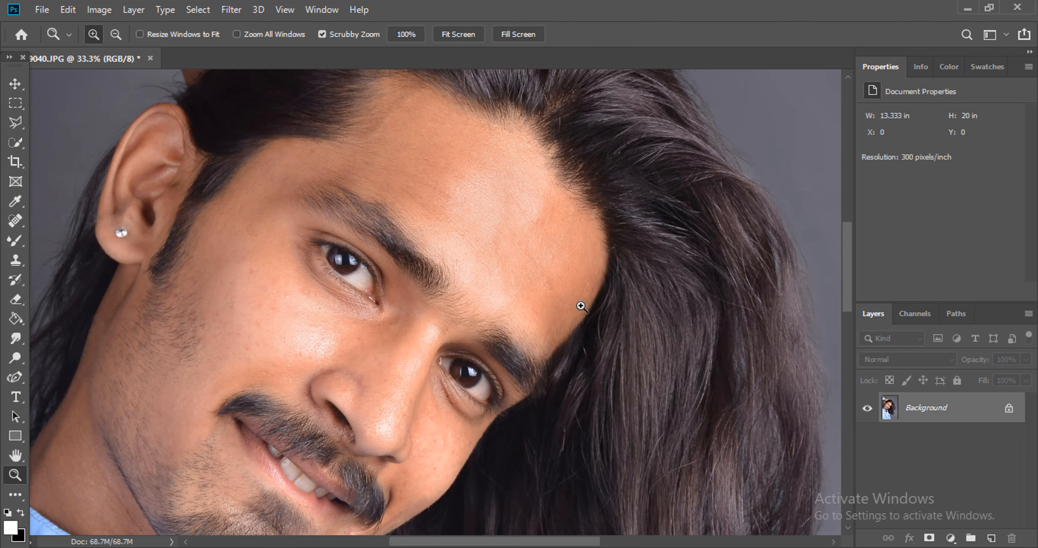
pyautogui.hotkey('ctrl', '+')
pyautogui.moveTo(582, 216)
pyautogui.mouseDown()
pyautogui.moveTo(655, 178)
pyautogui.moveTo(587, 215)
pyautogui.mouseUp()
pyautogui.moveTo(557, 171); pyautogui.dragTo(533, 215)
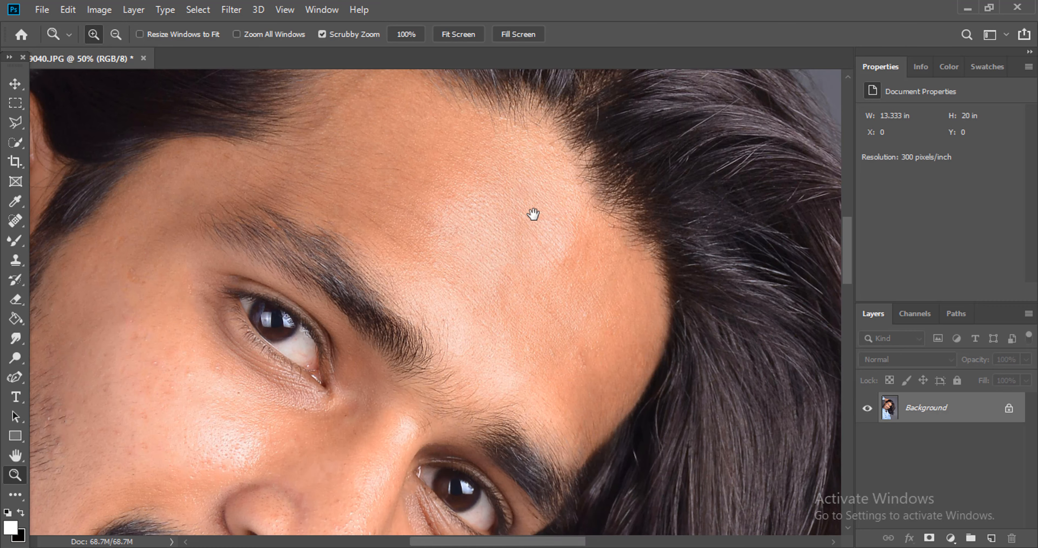
pyautogui.click(614, 278)
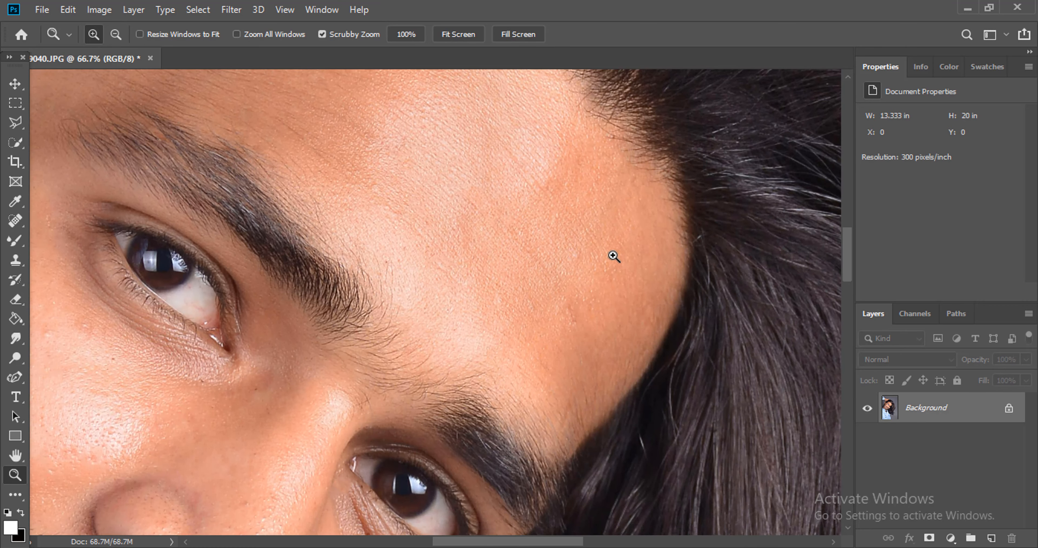
pyautogui.click(12, 241)
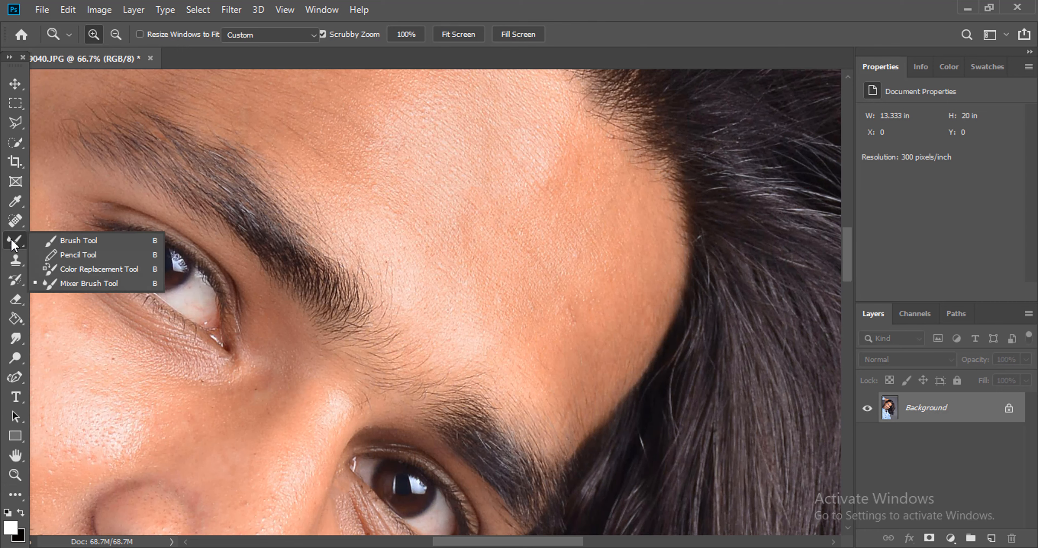
pyautogui.click(76, 282)
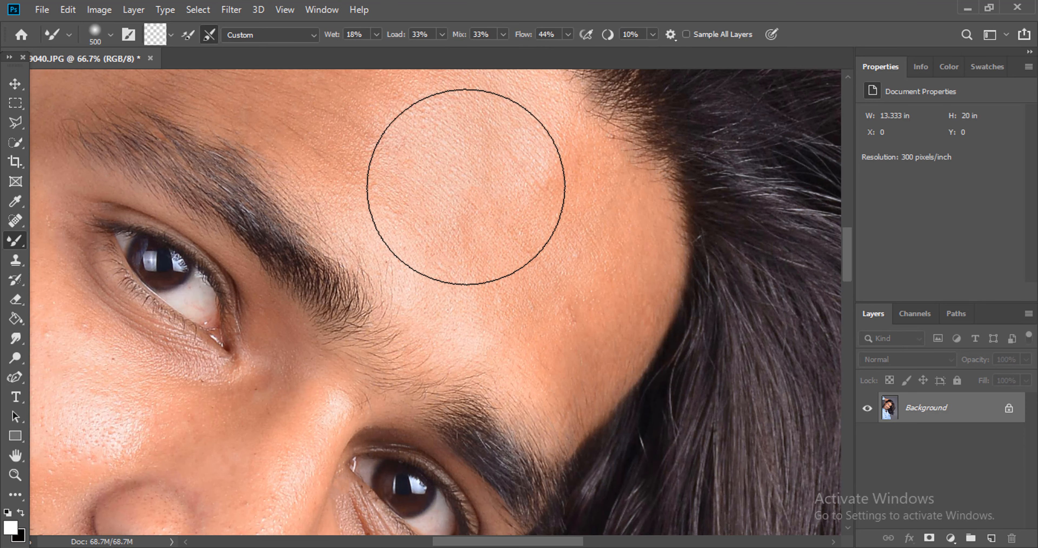
pyautogui.rightClick(500, 187)
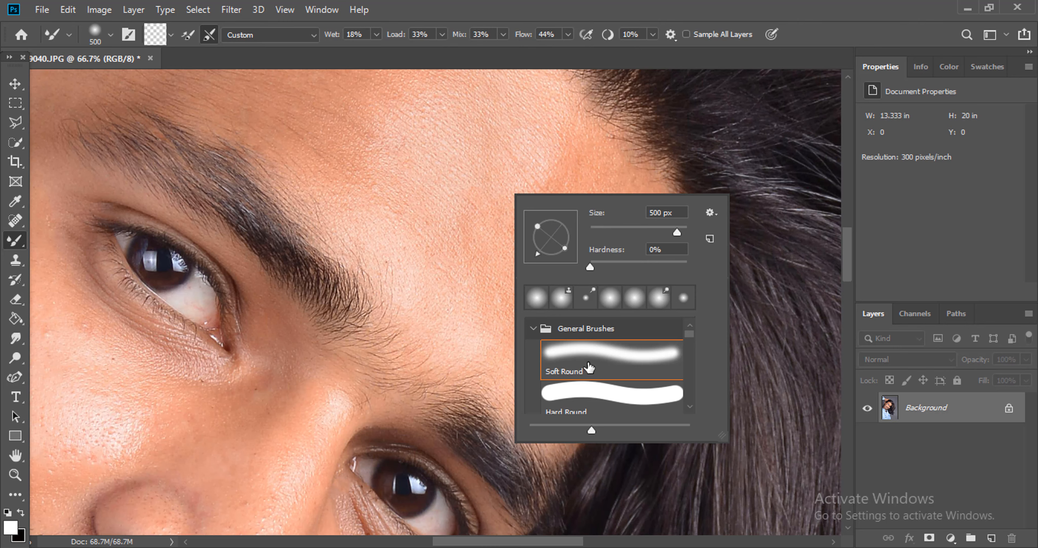
pyautogui.click(585, 366)
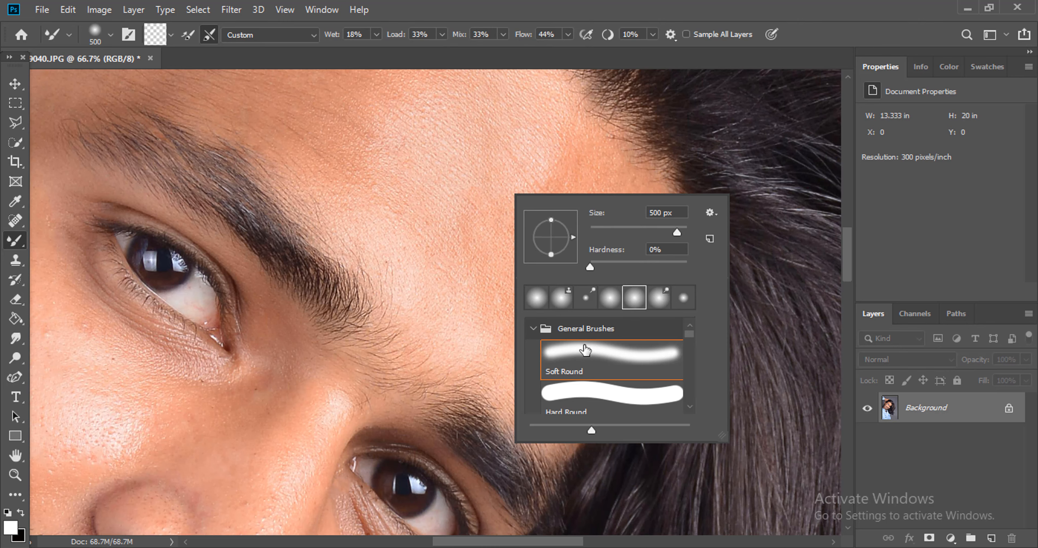
pyautogui.click(589, 267)
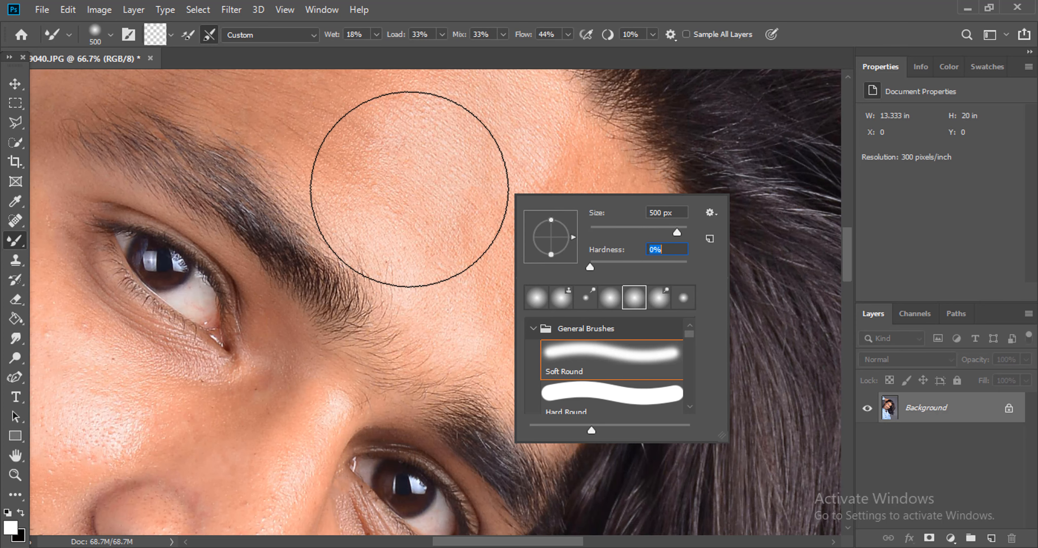
pyautogui.click(411, 187)
pyautogui.scroll(2, 591, 252)
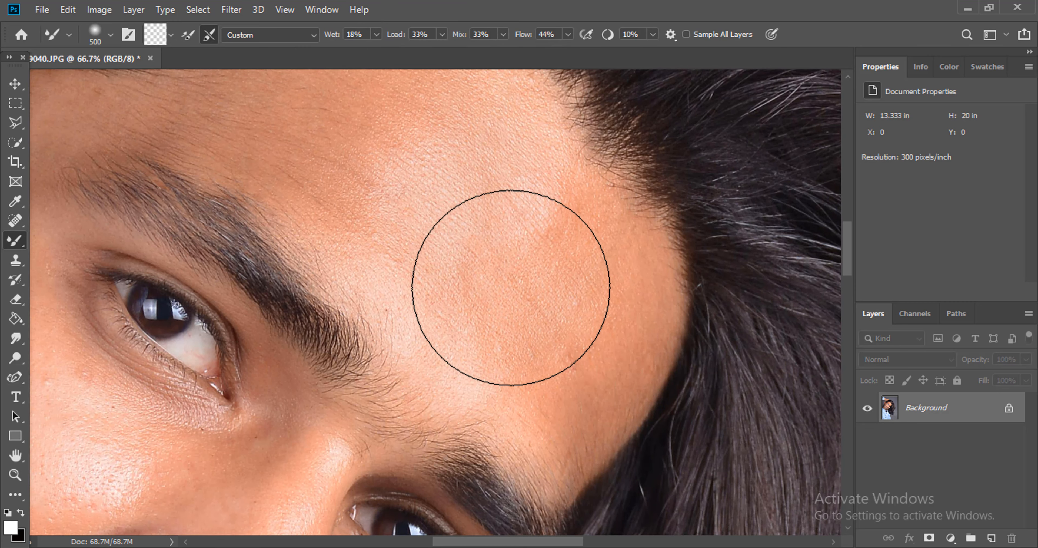
# Reduce the Mixer Brush size to 105 px
pyautogui.rightClick(520, 259)
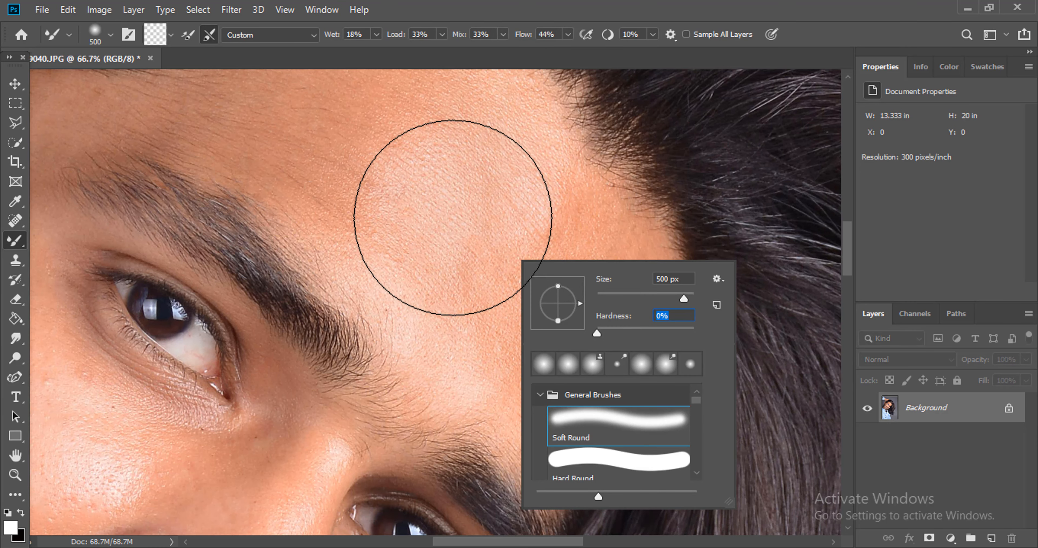
pyautogui.rightClick(457, 214)
pyautogui.moveTo(581, 249); pyautogui.dragTo(580, 249)
pyautogui.click(440, 185)
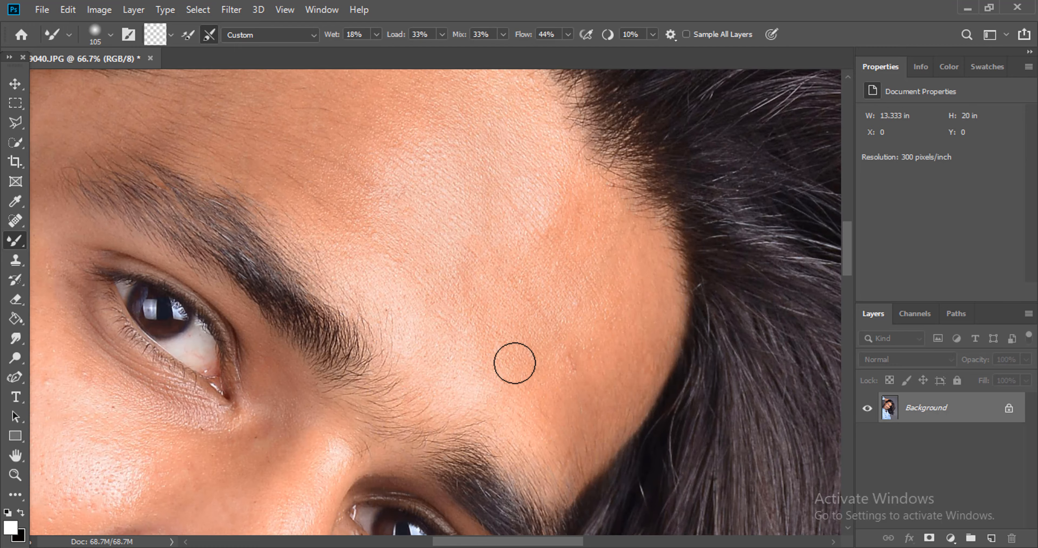
pyautogui.scroll(-5, 514, 363)
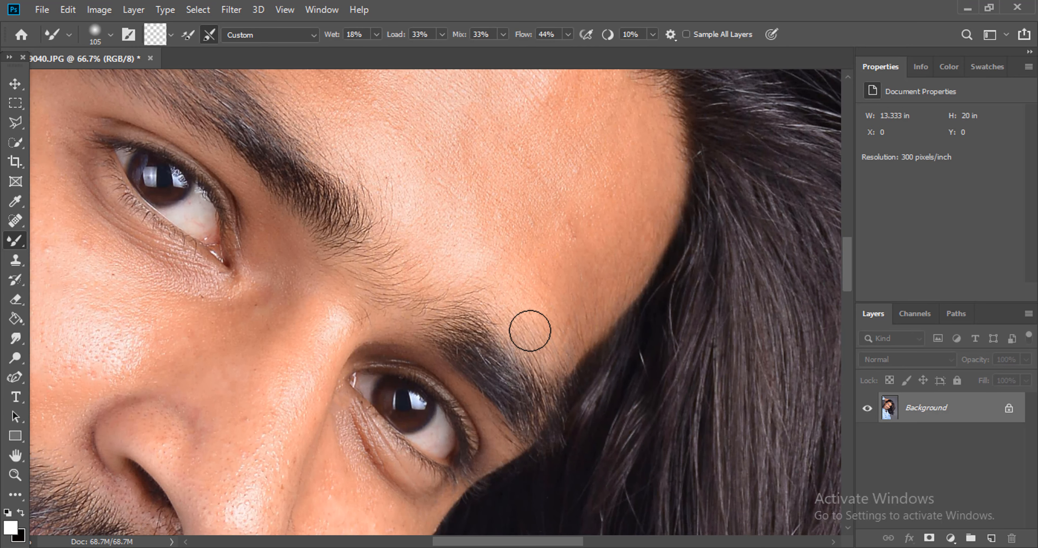
pyautogui.scroll(2, 530, 310)
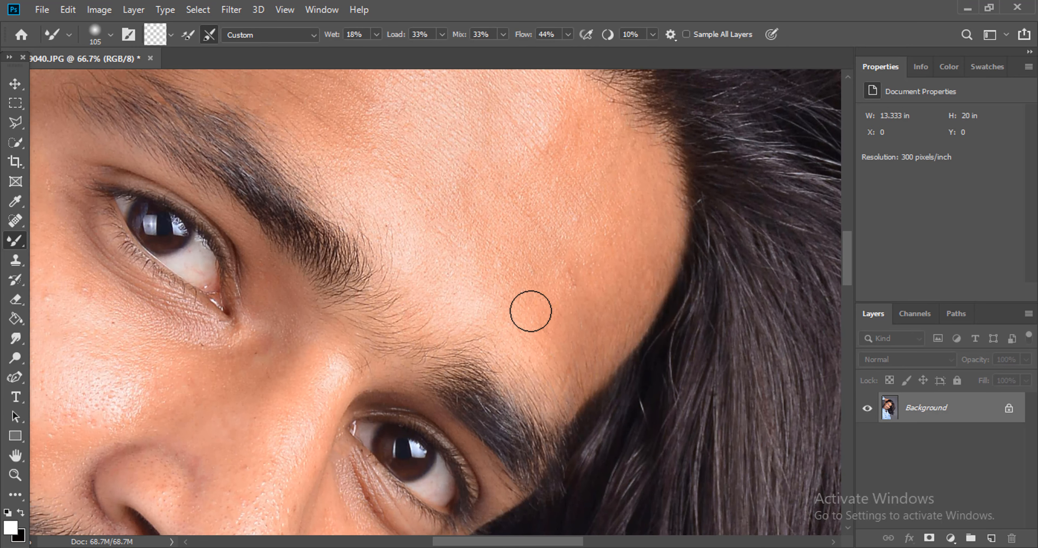
# Enlarge the Mixer Brush to 200 px and smooth the forehead skin beside the long hair
pyautogui.click(14, 474)
pyautogui.click(629, 225)
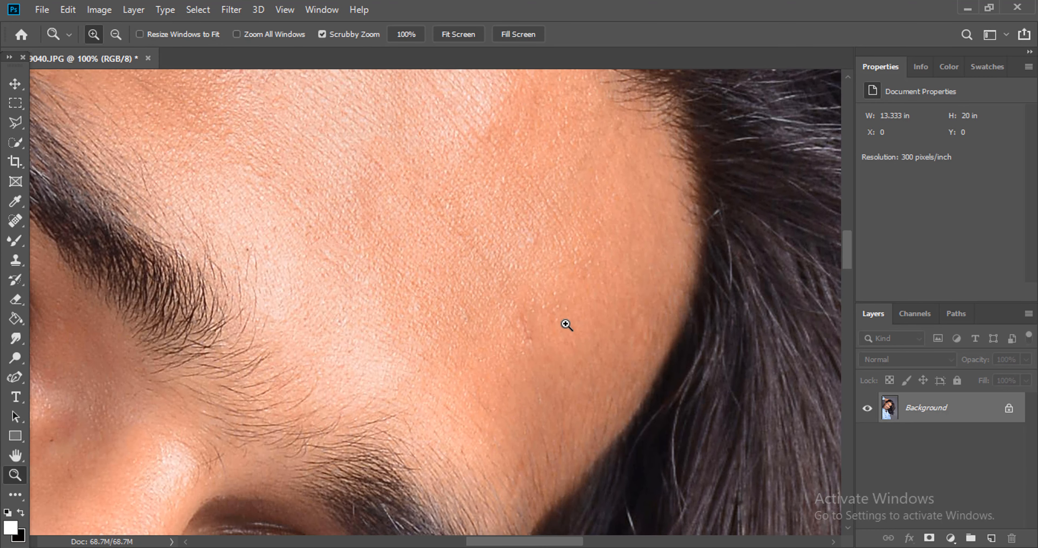
pyautogui.rightClick(488, 258)
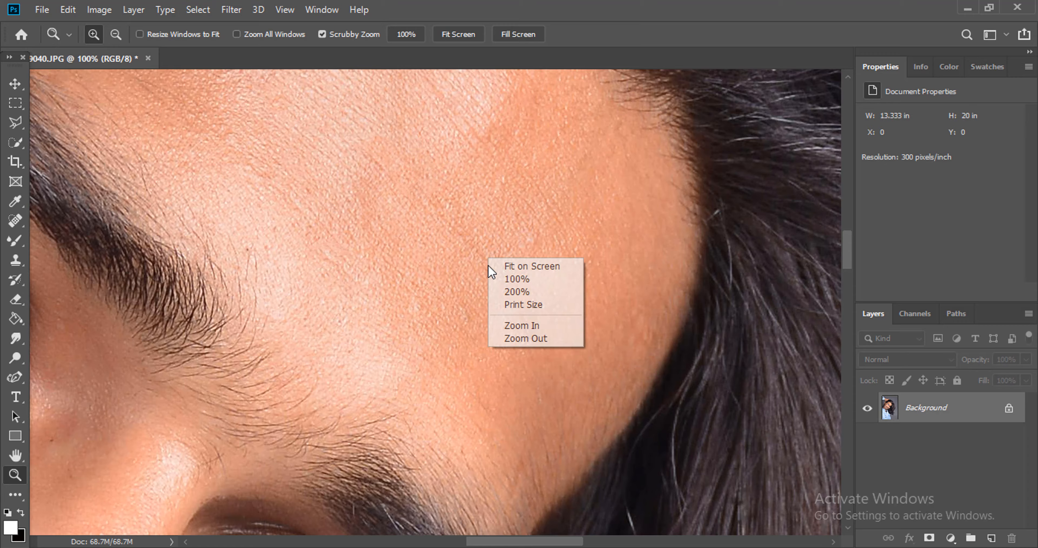
pyautogui.click(523, 341)
pyautogui.click(14, 242)
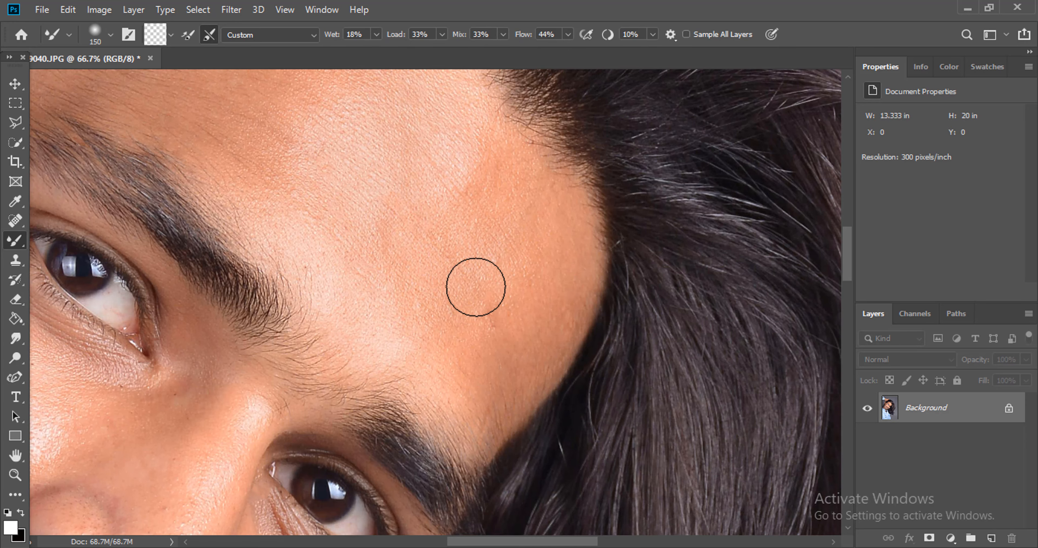
pyautogui.press(']')
pyautogui.press(']')
pyautogui.scroll(2, 447, 302)
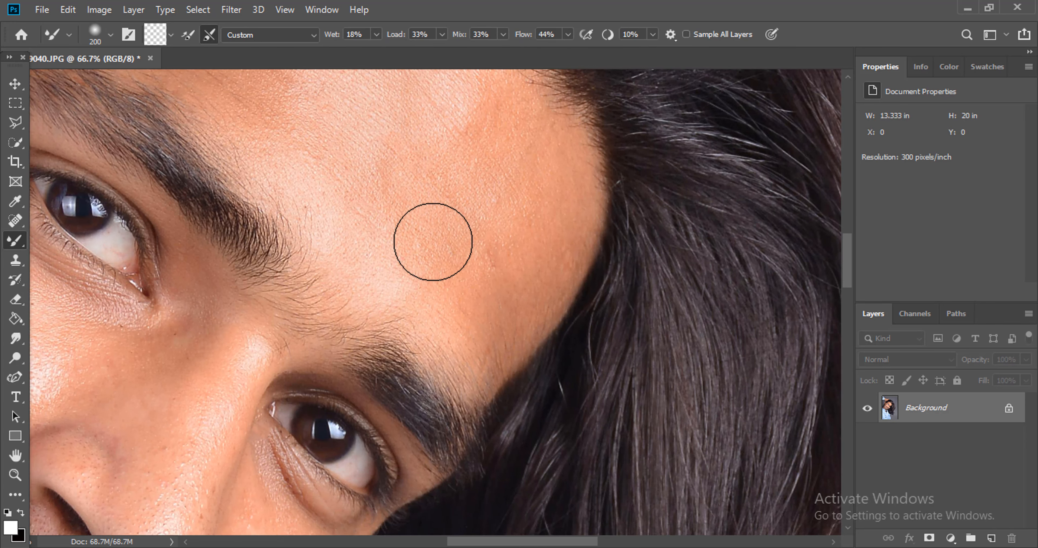
pyautogui.moveTo(443, 252)
pyautogui.mouseDown()
pyautogui.moveTo(488, 222)
pyautogui.moveTo(473, 242)
pyautogui.moveTo(544, 173)
pyautogui.moveTo(454, 250)
pyautogui.moveTo(470, 253)
pyautogui.moveTo(459, 305)
pyautogui.moveTo(468, 317)
pyautogui.moveTo(519, 278)
pyautogui.moveTo(560, 222)
pyautogui.moveTo(553, 231)
pyautogui.mouseUp()
# Reduce the brush to 125 px and smooth the narrow skin area between the eyebrow's outer end and the long hair
pyautogui.press('[')
pyautogui.press('[')
pyautogui.press('[')
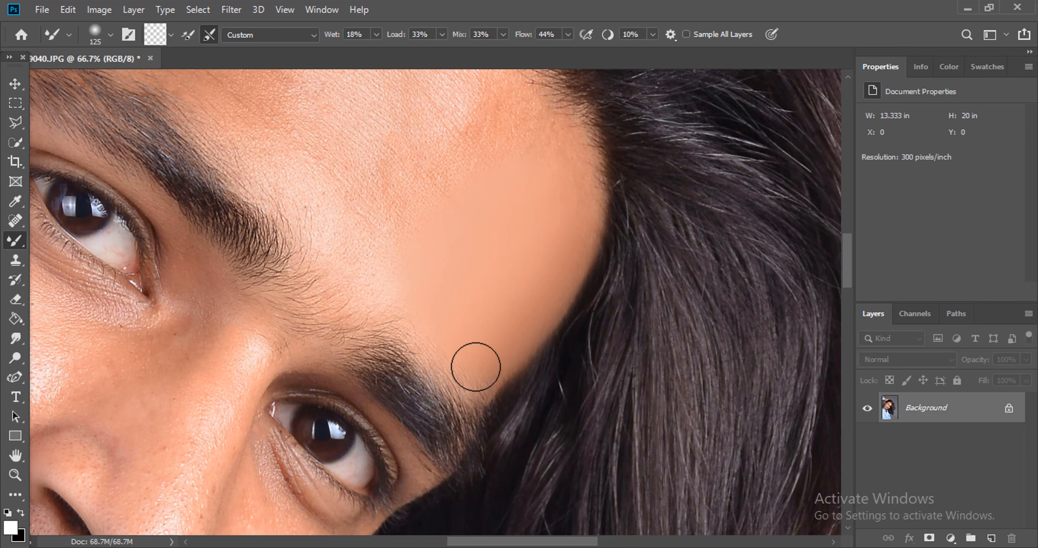
pyautogui.scroll(3, 572, 193)
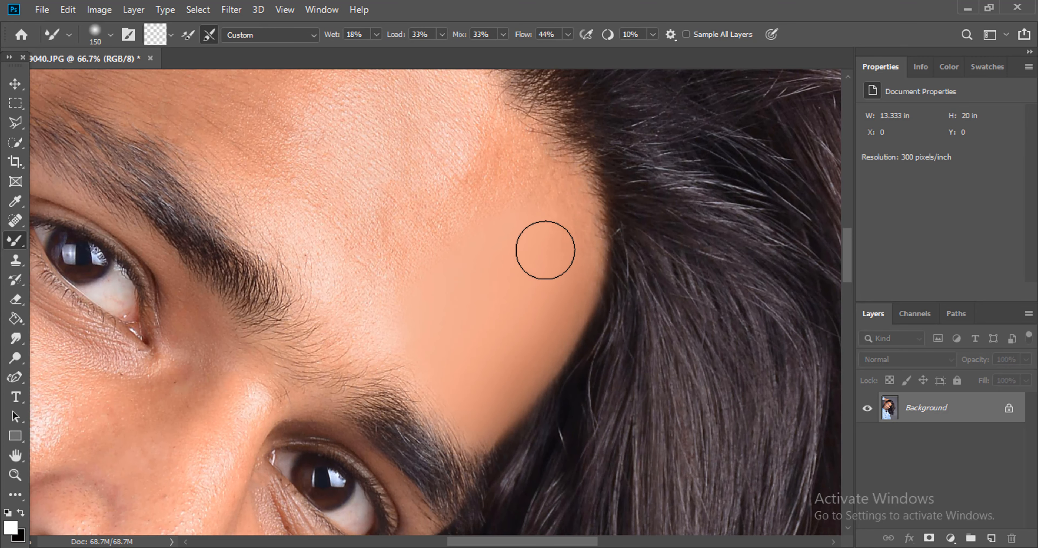
# Enlarge the brush to 250 px and smooth the shiny central forehead from above the brows up toward the hairline
pyautogui.press(']')
pyautogui.press(']')
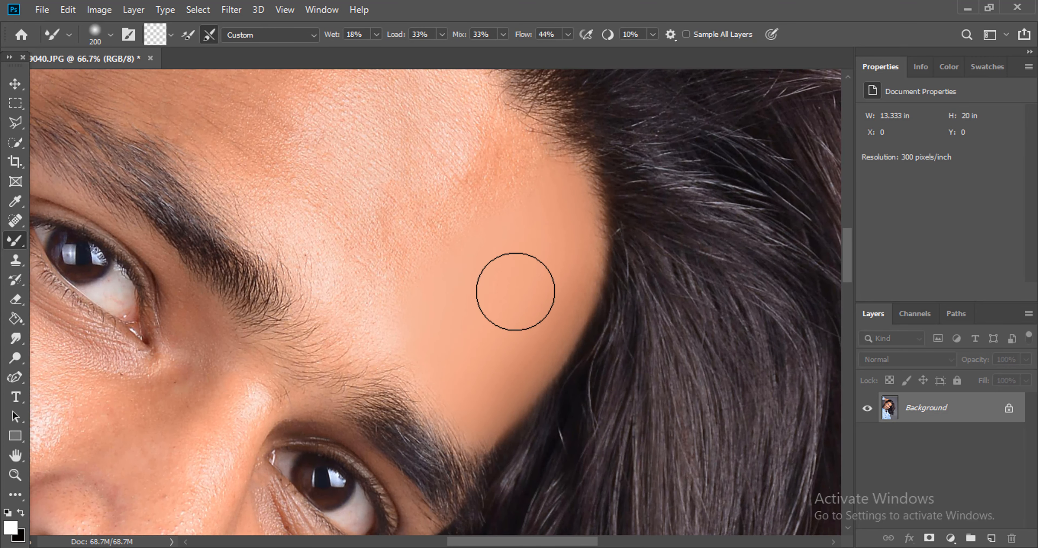
pyautogui.moveTo(384, 339)
pyautogui.mouseDown()
pyautogui.moveTo(458, 202)
pyautogui.moveTo(509, 167)
pyautogui.moveTo(501, 144)
pyautogui.moveTo(476, 171)
pyautogui.moveTo(549, 237)
pyautogui.moveTo(511, 165)
pyautogui.moveTo(547, 235)
pyautogui.moveTo(542, 289)
pyautogui.moveTo(480, 215)
pyautogui.moveTo(511, 332)
pyautogui.moveTo(472, 356)
pyautogui.moveTo(412, 284)
pyautogui.moveTo(379, 301)
pyautogui.moveTo(432, 379)
pyautogui.moveTo(291, 235)
pyautogui.moveTo(339, 291)
pyautogui.mouseUp()
pyautogui.press(']')
pyautogui.scroll(2, 417, 261)
pyautogui.moveTo(417, 262)
pyautogui.mouseDown()
pyautogui.moveTo(449, 196)
pyautogui.moveTo(434, 191)
pyautogui.moveTo(361, 279)
pyautogui.moveTo(397, 266)
pyautogui.moveTo(435, 179)
pyautogui.mouseUp()
pyautogui.scroll(2, 450, 217)
pyautogui.moveTo(450, 217)
pyautogui.mouseDown()
pyautogui.moveTo(426, 170)
pyautogui.moveTo(496, 300)
pyautogui.moveTo(460, 255)
pyautogui.moveTo(383, 196)
pyautogui.moveTo(297, 299)
pyautogui.moveTo(394, 198)
pyautogui.moveTo(290, 282)
pyautogui.mouseUp()
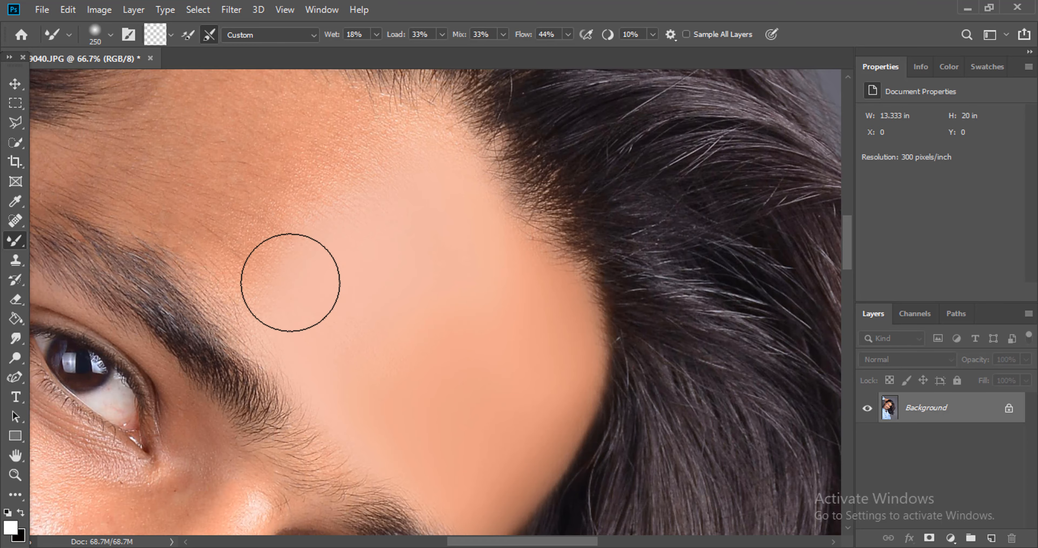
pyautogui.scroll(2, 336, 196)
pyautogui.moveTo(336, 197)
pyautogui.mouseDown()
pyautogui.moveTo(425, 232)
pyautogui.moveTo(324, 159)
pyautogui.moveTo(435, 252)
pyautogui.moveTo(354, 173)
pyautogui.moveTo(396, 221)
pyautogui.moveTo(443, 244)
pyautogui.moveTo(374, 202)
pyautogui.moveTo(352, 283)
pyautogui.moveTo(317, 285)
pyautogui.moveTo(260, 264)
pyautogui.moveTo(234, 275)
pyautogui.moveTo(284, 346)
pyautogui.moveTo(271, 283)
pyautogui.moveTo(310, 287)
pyautogui.moveTo(238, 259)
pyautogui.moveTo(304, 338)
pyautogui.moveTo(231, 276)
pyautogui.moveTo(275, 344)
pyautogui.moveTo(161, 201)
pyautogui.moveTo(253, 219)
pyautogui.moveTo(235, 250)
pyautogui.moveTo(200, 271)
pyautogui.moveTo(210, 275)
pyautogui.moveTo(298, 158)
pyautogui.moveTo(270, 212)
pyautogui.moveTo(283, 193)
pyautogui.moveTo(355, 197)
pyautogui.moveTo(337, 153)
pyautogui.moveTo(422, 209)
pyautogui.moveTo(408, 198)
pyautogui.moveTo(371, 196)
pyautogui.moveTo(377, 222)
pyautogui.moveTo(278, 280)
pyautogui.moveTo(198, 250)
pyautogui.moveTo(250, 200)
pyautogui.moveTo(376, 333)
pyautogui.mouseUp()
# Reduce the brush to 175 px and smooth the upper forehead corner beneath the swept-back hair
pyautogui.scroll(-2, 302, 278)
pyautogui.press('[')
pyautogui.press('[')
pyautogui.scroll(2, 217, 207)
pyautogui.press(']')
pyautogui.press(']')
pyautogui.press('[')
pyautogui.press('[')
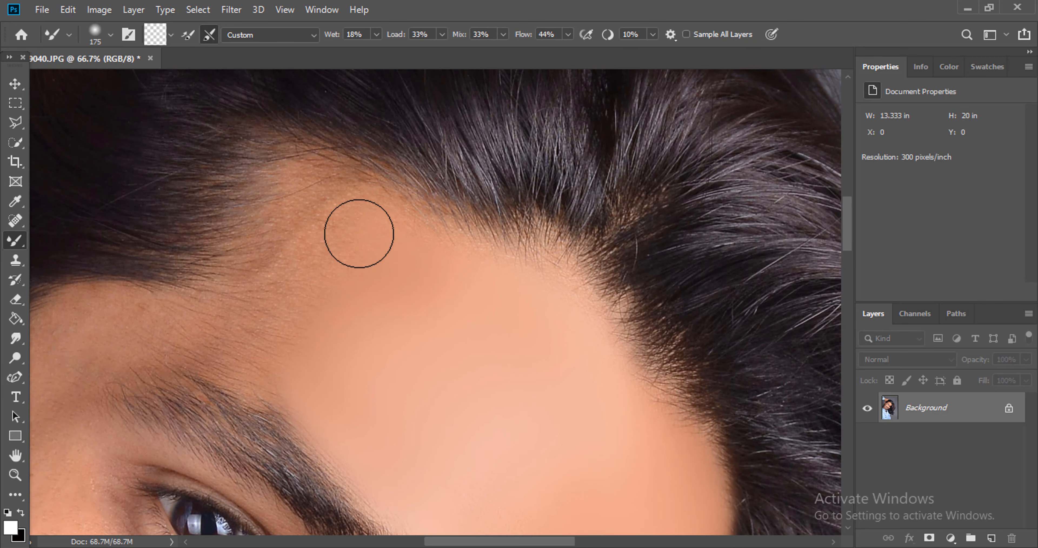
pyautogui.moveTo(330, 208)
pyautogui.mouseDown()
pyautogui.moveTo(350, 232)
pyautogui.moveTo(290, 250)
pyautogui.moveTo(306, 234)
pyautogui.moveTo(297, 309)
pyautogui.moveTo(339, 382)
pyautogui.moveTo(250, 347)
pyautogui.moveTo(308, 377)
pyautogui.moveTo(254, 325)
pyautogui.moveTo(275, 302)
pyautogui.moveTo(349, 377)
pyautogui.moveTo(360, 322)
pyautogui.mouseUp()
# Enlarge the brush to 300 px and blend the upper forehead corner into the smoothed central forehead
pyautogui.press(']')
pyautogui.press(']')
pyautogui.press(']')
pyautogui.moveTo(350, 356); pyautogui.dragTo(376, 310)
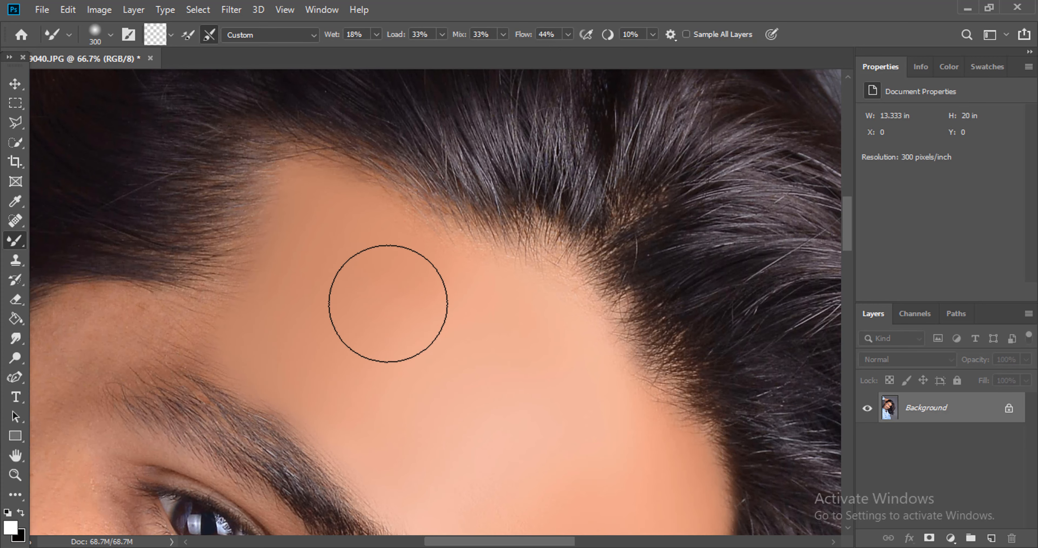
pyautogui.scroll(-1, 460, 296)
pyautogui.press('[')
pyautogui.moveTo(389, 369)
pyautogui.mouseDown()
pyautogui.moveTo(269, 279)
pyautogui.moveTo(310, 299)
pyautogui.moveTo(419, 227)
pyautogui.moveTo(335, 238)
pyautogui.mouseUp()
# Smooth the temple between the eyebrow and the hairline with the brush reduced to 150 px and 125 px
pyautogui.press('[')
pyautogui.press('[')
pyautogui.moveTo(258, 260)
pyautogui.mouseDown()
pyautogui.moveTo(291, 182)
pyautogui.moveTo(276, 243)
pyautogui.moveTo(319, 168)
pyautogui.moveTo(516, 266)
pyautogui.mouseUp()
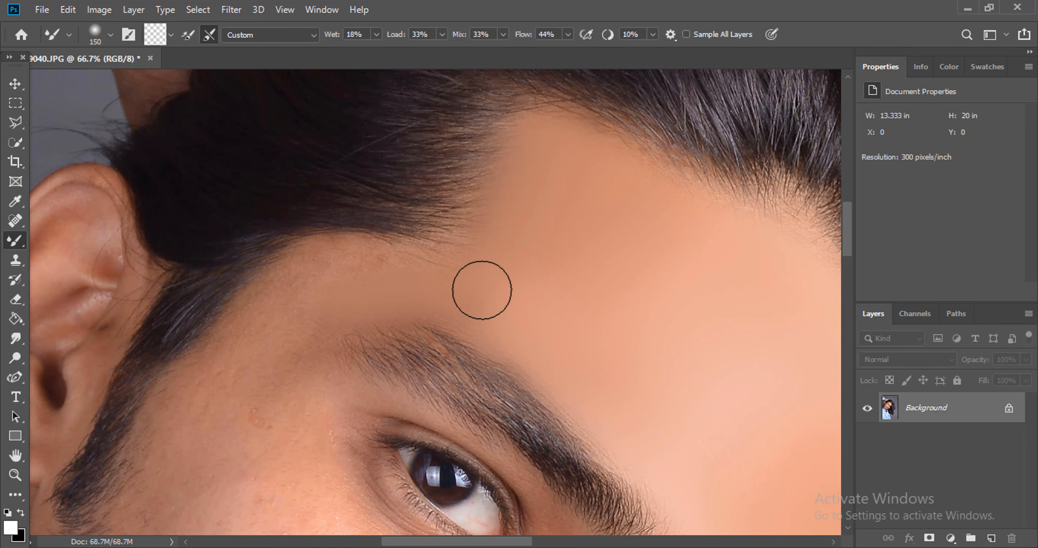
pyautogui.press(']')
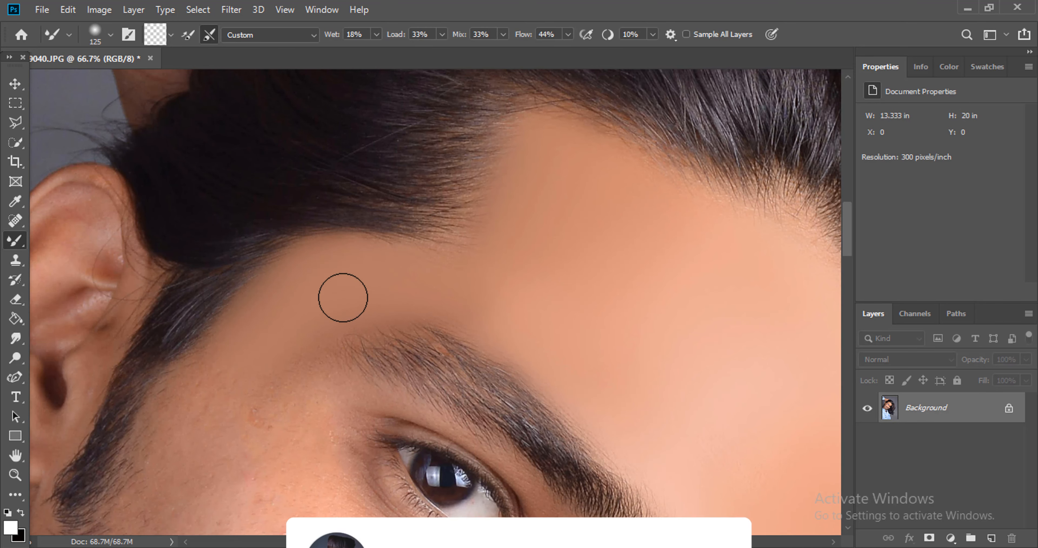
pyautogui.press(']')
pyautogui.press(']')
# Smooth the skin from the temple down along the sideburn with a 200 px brush, then reduce the brush to 150 px
pyautogui.scroll(-2, 524, 229)
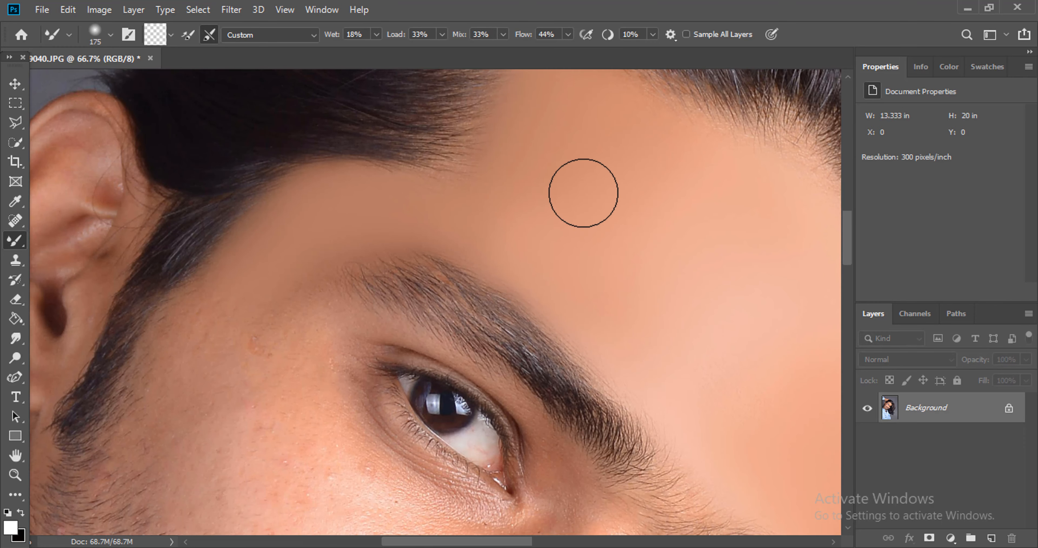
pyautogui.scroll(-1, 524, 201)
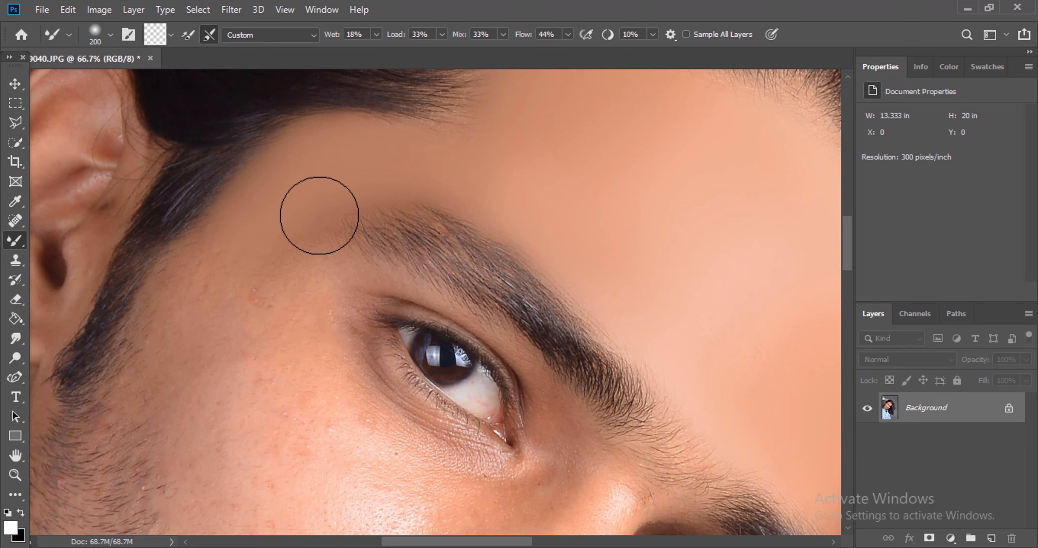
pyautogui.scroll(-1, 319, 214)
pyautogui.press(']')
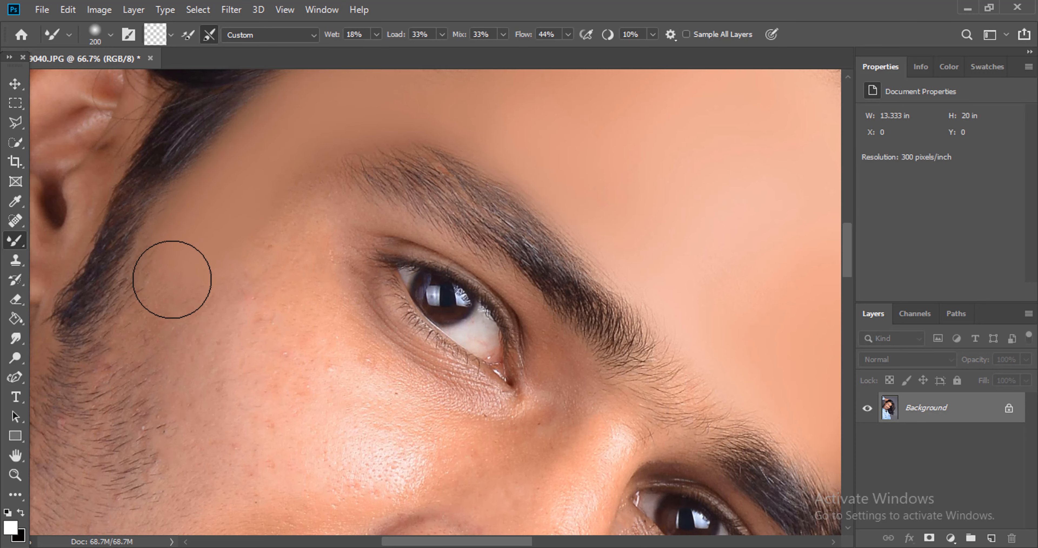
pyautogui.scroll(1, 194, 255)
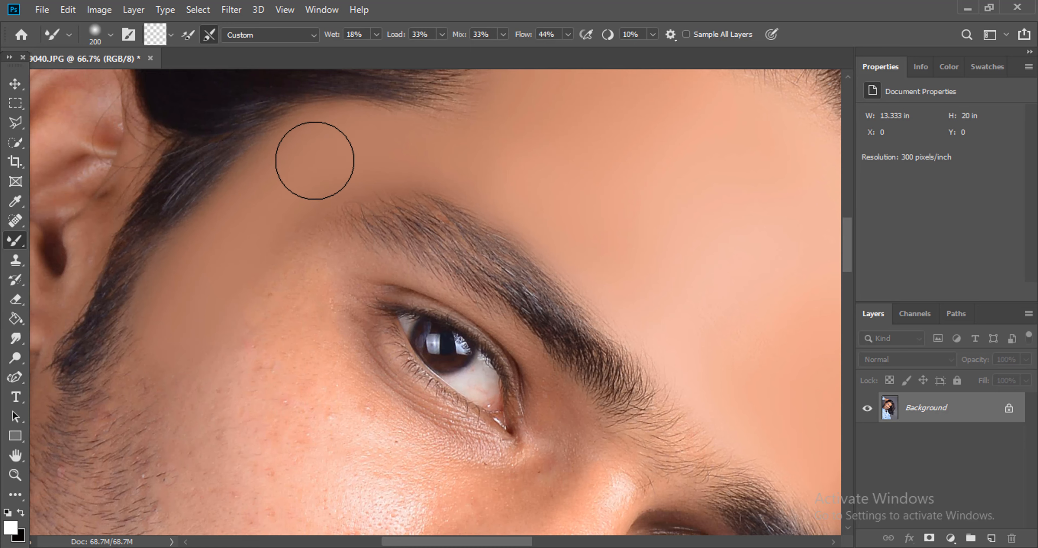
pyautogui.scroll(-1, 306, 159)
pyautogui.press('[')
pyautogui.press('[')
pyautogui.scroll(1, 342, 103)
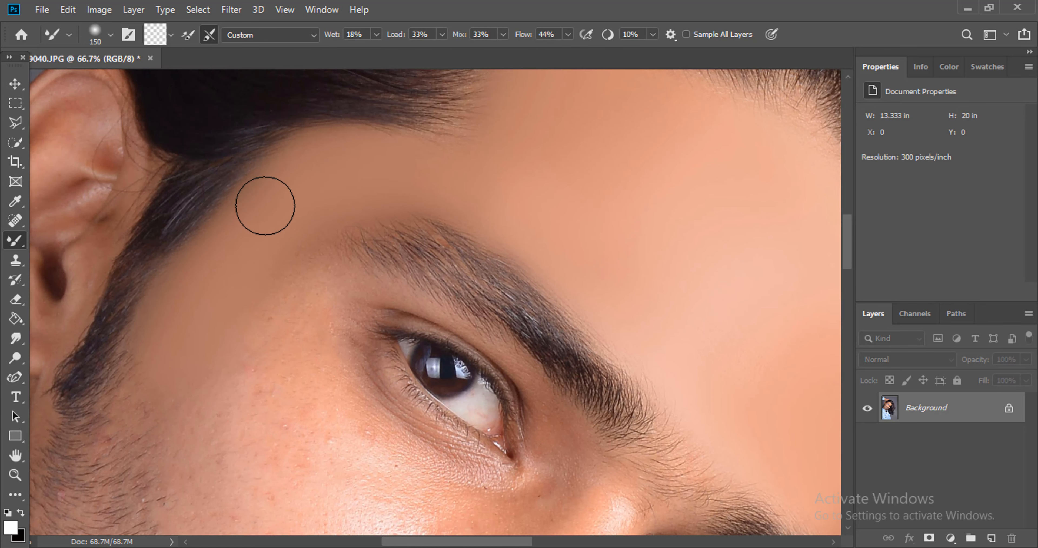
# Enlarge the brush to 250 px and smooth the upper cheek between the sideburn and the eye
pyautogui.scroll(-1, 253, 285)
pyautogui.press(']')
pyautogui.press(']')
pyautogui.press(']')
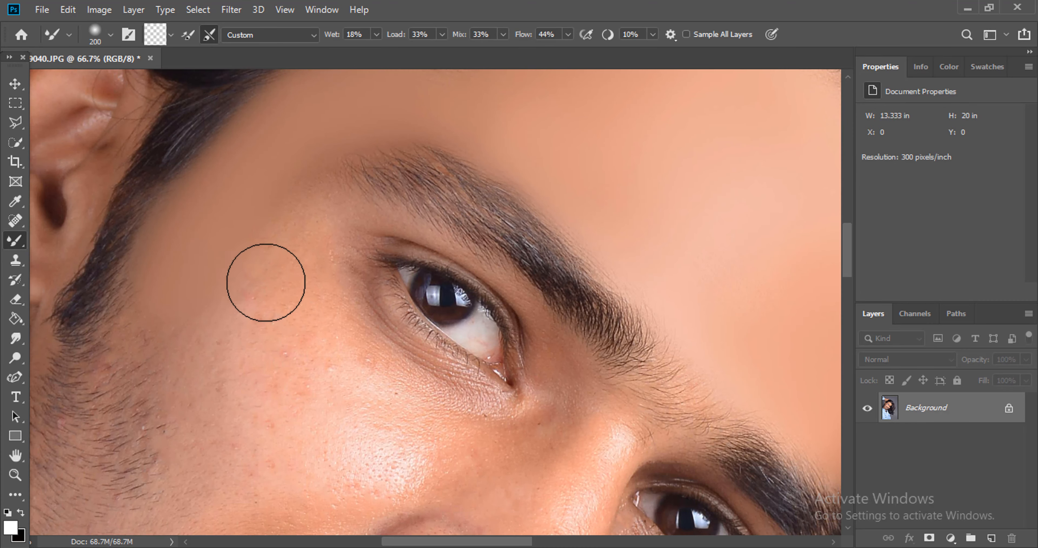
pyautogui.scroll(-1, 273, 250)
pyautogui.moveTo(271, 231)
pyautogui.mouseDown()
pyautogui.moveTo(264, 149)
pyautogui.moveTo(279, 314)
pyautogui.moveTo(262, 209)
pyautogui.moveTo(261, 351)
pyautogui.moveTo(264, 197)
pyautogui.moveTo(259, 181)
pyautogui.moveTo(252, 324)
pyautogui.moveTo(250, 177)
pyautogui.mouseUp()
pyautogui.press('[')
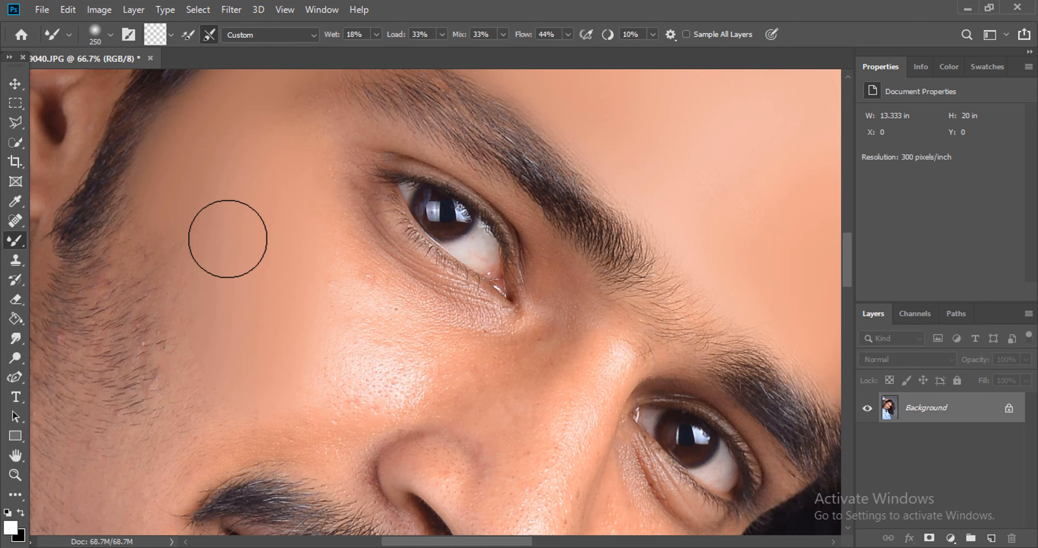
# Smooth the cheek between the beard stubble and the mustache, bringing the brush to 200 px
pyautogui.press('[')
pyautogui.moveTo(204, 250)
pyautogui.mouseDown()
pyautogui.moveTo(189, 329)
pyautogui.moveTo(185, 216)
pyautogui.moveTo(166, 222)
pyautogui.moveTo(179, 295)
pyautogui.moveTo(173, 252)
pyautogui.moveTo(232, 427)
pyautogui.moveTo(256, 416)
pyautogui.moveTo(230, 418)
pyautogui.moveTo(252, 185)
pyautogui.moveTo(267, 338)
pyautogui.moveTo(260, 279)
pyautogui.mouseUp()
pyautogui.press(']')
pyautogui.scroll(-2, 278, 322)
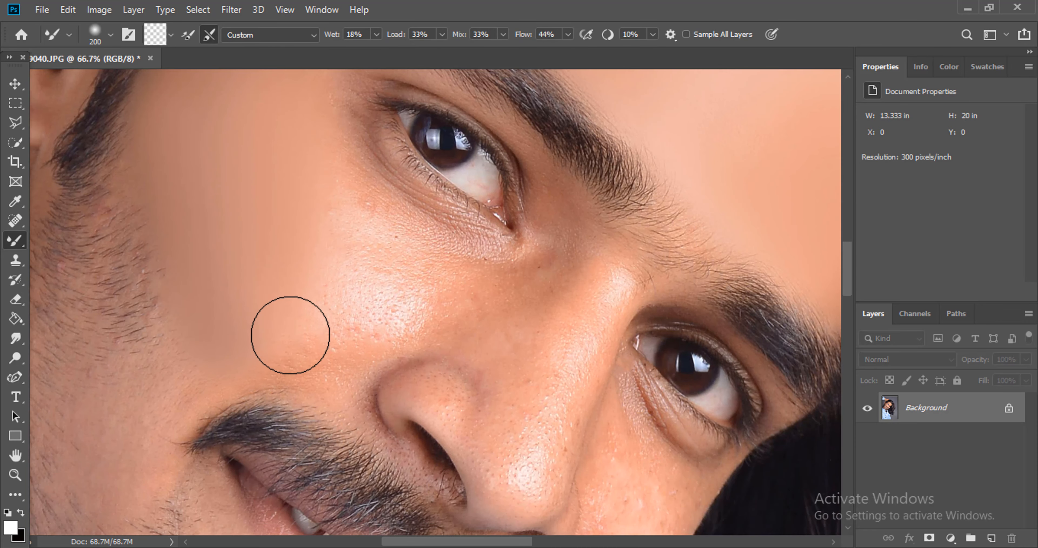
pyautogui.scroll(1, 346, 318)
pyautogui.moveTo(472, 334)
pyautogui.mouseDown()
pyautogui.moveTo(271, 280)
pyautogui.moveTo(366, 260)
pyautogui.mouseUp()
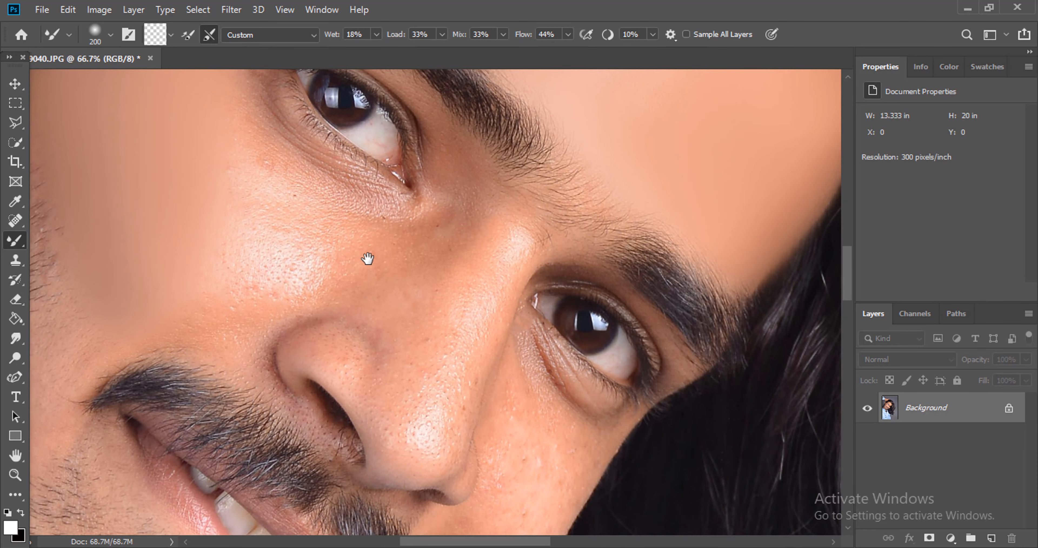
# Smooth the shiny cheek area between the nose and the lower eyelid with the Mixer Brush at 200 px
pyautogui.press('[')
pyautogui.moveTo(259, 284)
pyautogui.mouseDown()
pyautogui.moveTo(146, 322)
pyautogui.moveTo(276, 262)
pyautogui.moveTo(231, 247)
pyautogui.moveTo(341, 270)
pyautogui.moveTo(288, 242)
pyautogui.mouseUp()
pyautogui.press(']')
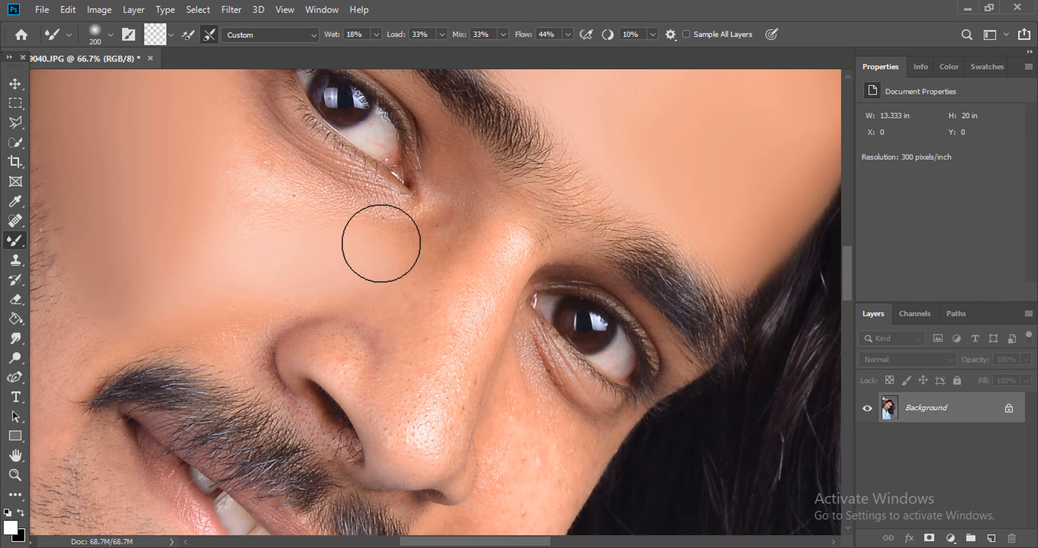
pyautogui.scroll(1, 374, 237)
pyautogui.press('[')
pyautogui.moveTo(241, 175); pyautogui.dragTo(368, 278)
pyautogui.moveTo(368, 278); pyautogui.dragTo(246, 202)
pyautogui.press(']')
pyautogui.moveTo(286, 297)
pyautogui.mouseDown()
pyautogui.moveTo(210, 205)
pyautogui.moveTo(217, 171)
pyautogui.moveTo(214, 228)
pyautogui.moveTo(203, 229)
pyautogui.moveTo(196, 162)
pyautogui.moveTo(208, 207)
pyautogui.mouseUp()
pyautogui.scroll(1, 215, 266)
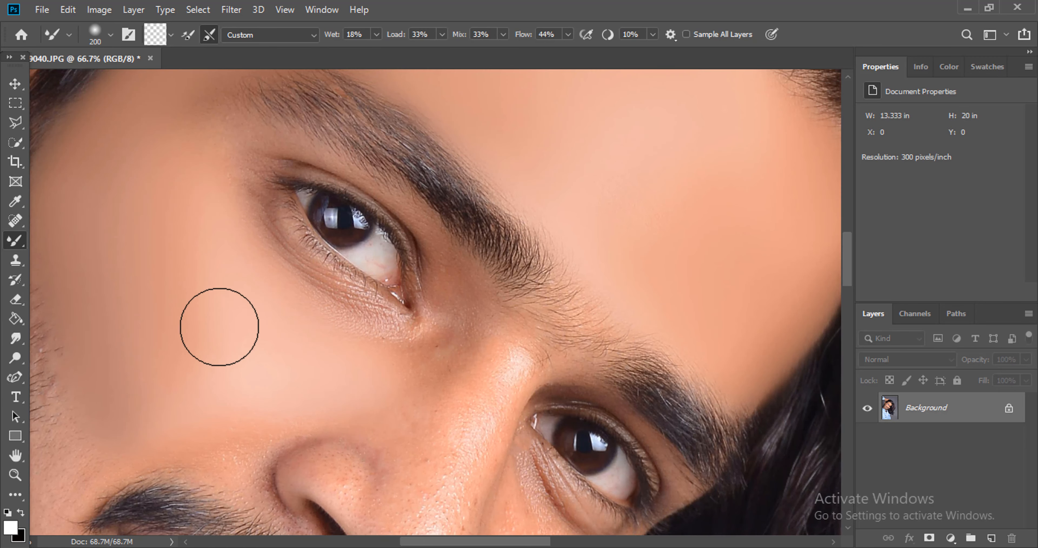
# Smooth the outer cheek and the skin around the outer eye corner, reducing the brush to 100 px and 90 px
pyautogui.moveTo(220, 326)
pyautogui.mouseDown()
pyautogui.moveTo(202, 259)
pyautogui.moveTo(194, 299)
pyautogui.moveTo(194, 229)
pyautogui.mouseUp()
pyautogui.scroll(-1, 200, 266)
pyautogui.moveTo(206, 304)
pyautogui.mouseDown()
pyautogui.moveTo(247, 290)
pyautogui.moveTo(236, 281)
pyautogui.moveTo(165, 318)
pyautogui.moveTo(195, 144)
pyautogui.moveTo(178, 222)
pyautogui.moveTo(166, 148)
pyautogui.moveTo(178, 203)
pyautogui.moveTo(172, 311)
pyautogui.moveTo(133, 354)
pyautogui.moveTo(146, 351)
pyautogui.moveTo(196, 275)
pyautogui.moveTo(206, 160)
pyautogui.mouseUp()
pyautogui.press('[')
pyautogui.press('[')
pyautogui.scroll(2, 233, 259)
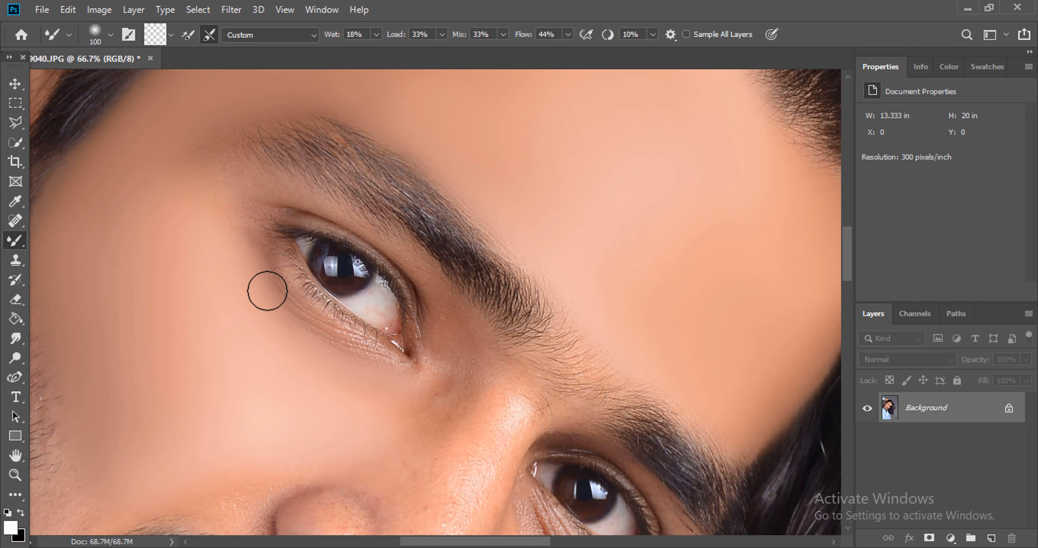
pyautogui.scroll(1, 290, 236)
pyautogui.press('[')
pyautogui.press('[')
pyautogui.press('[')
pyautogui.press('[')
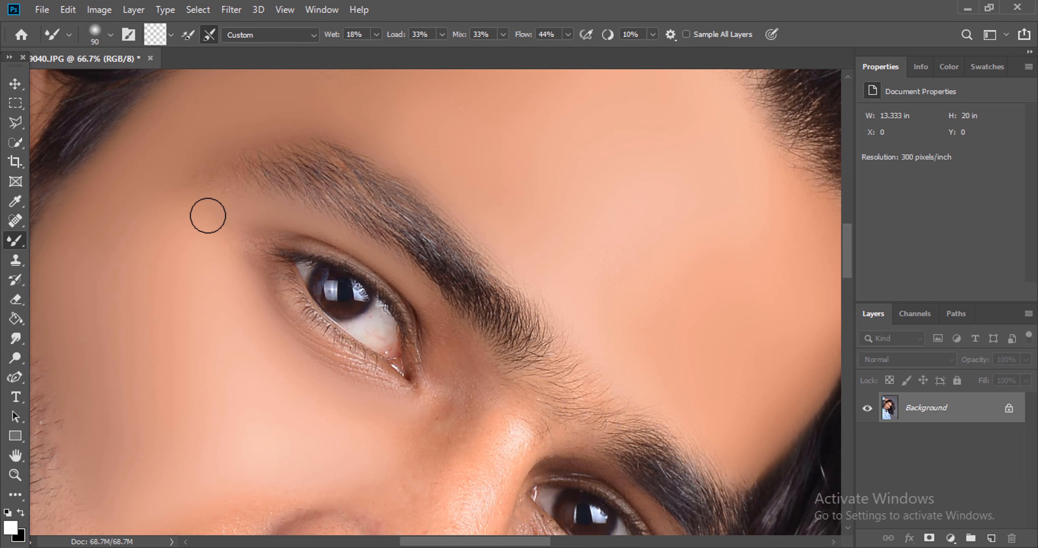
# Blend the temple skin around the tail of the eyebrow with the brush at 150 px and 125 px
pyautogui.press(']')
pyautogui.press(']')
pyautogui.press(']')
pyautogui.scroll(2, 209, 193)
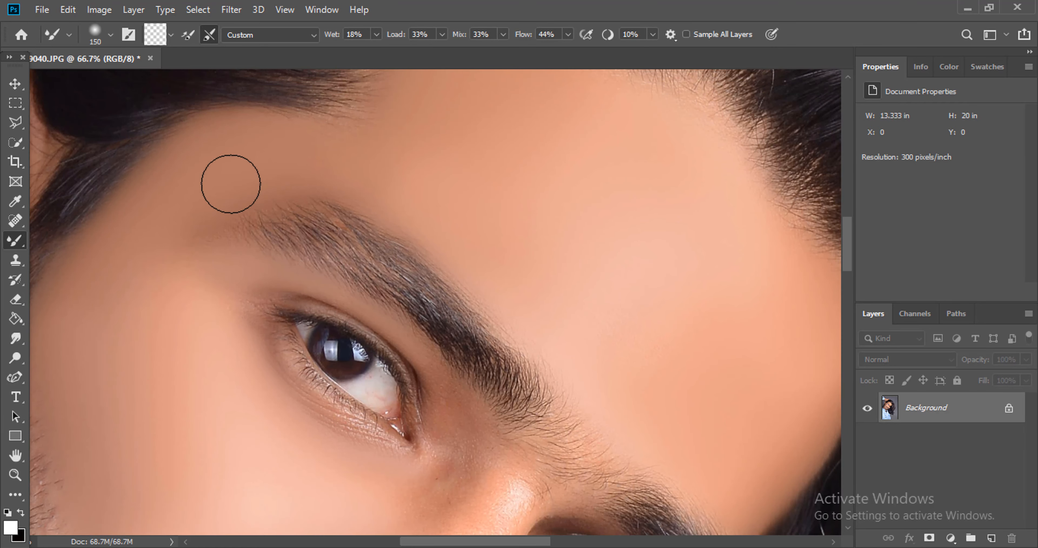
pyautogui.scroll(-3, 271, 243)
pyautogui.press('[')
pyautogui.press('[')
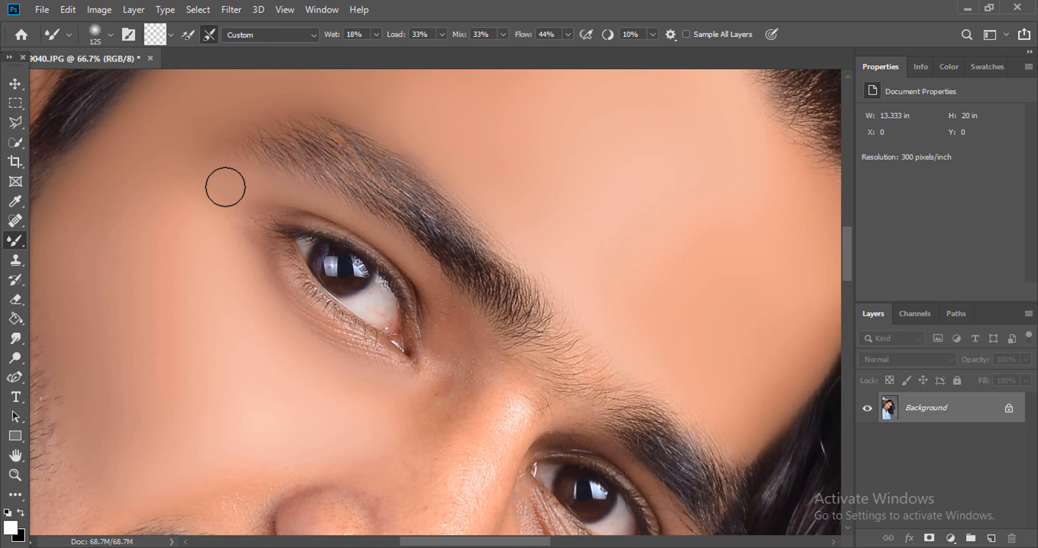
# Smooth the skin between the inner eye corner and the eyebrow and along the upper eyelid, using brush sizes from 100 px down to 47 px
pyautogui.scroll(-3, 250, 243)
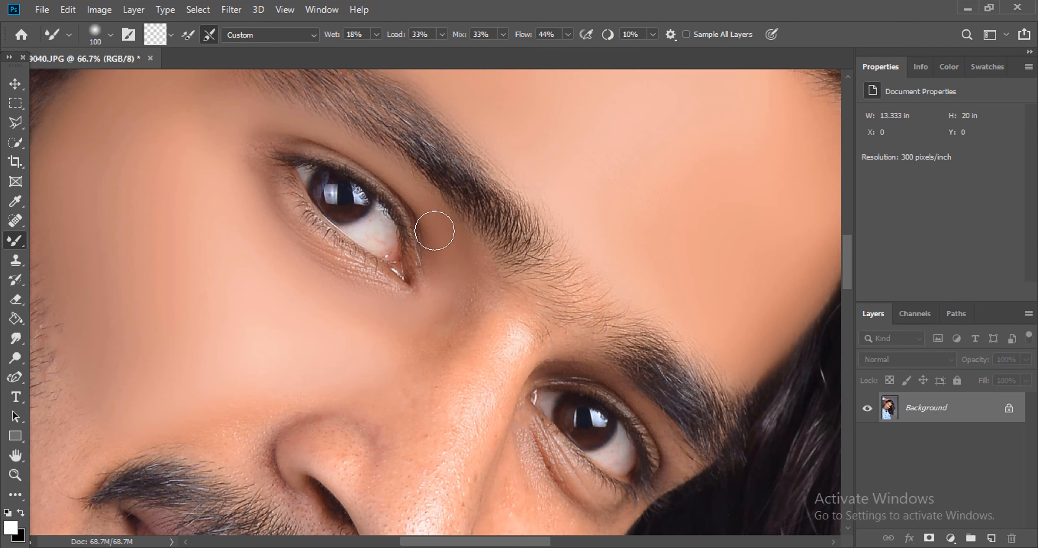
pyautogui.rightClick(448, 240)
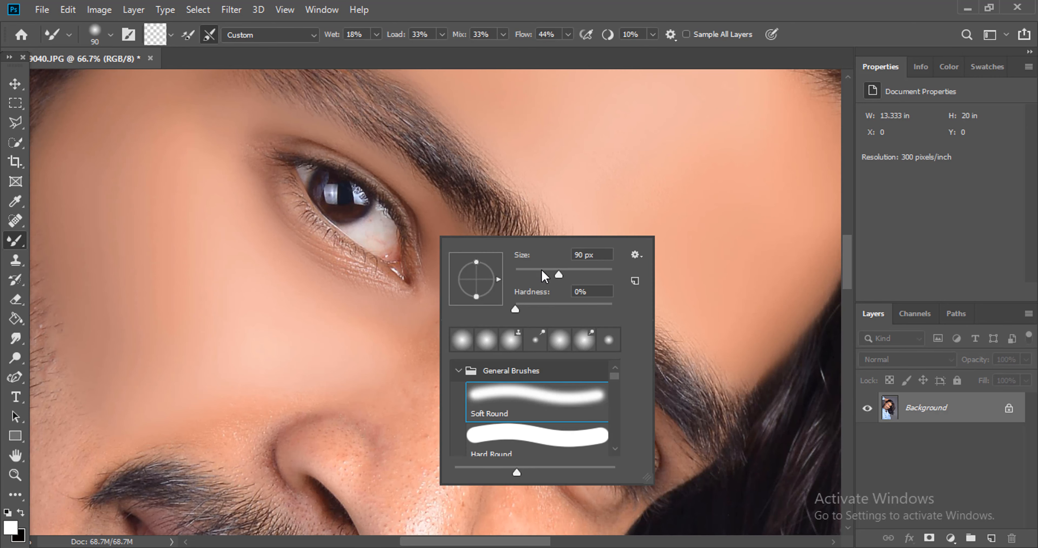
pyautogui.press('Return')
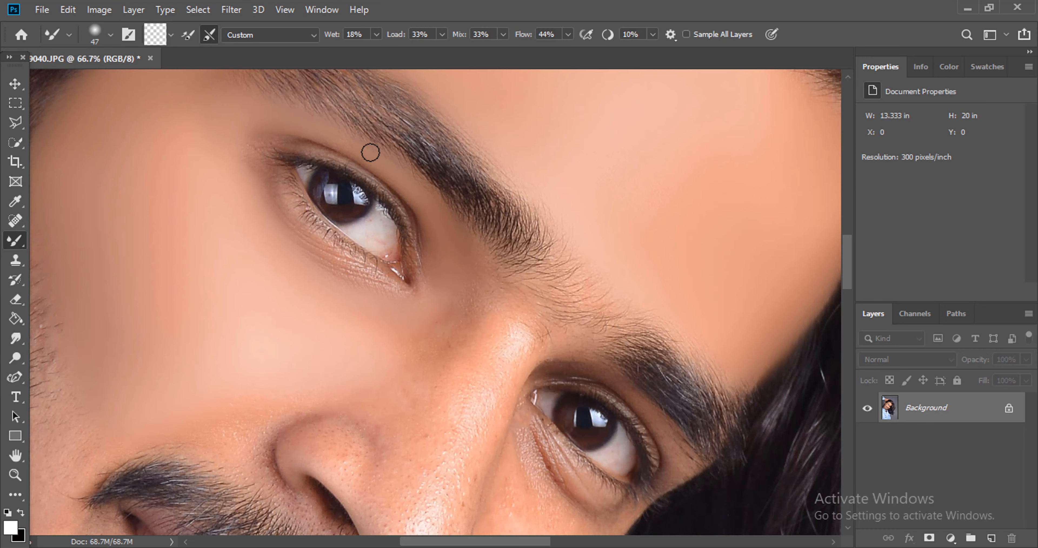
pyautogui.scroll(2, 470, 253)
pyautogui.press(']')
pyautogui.rightClick(456, 320)
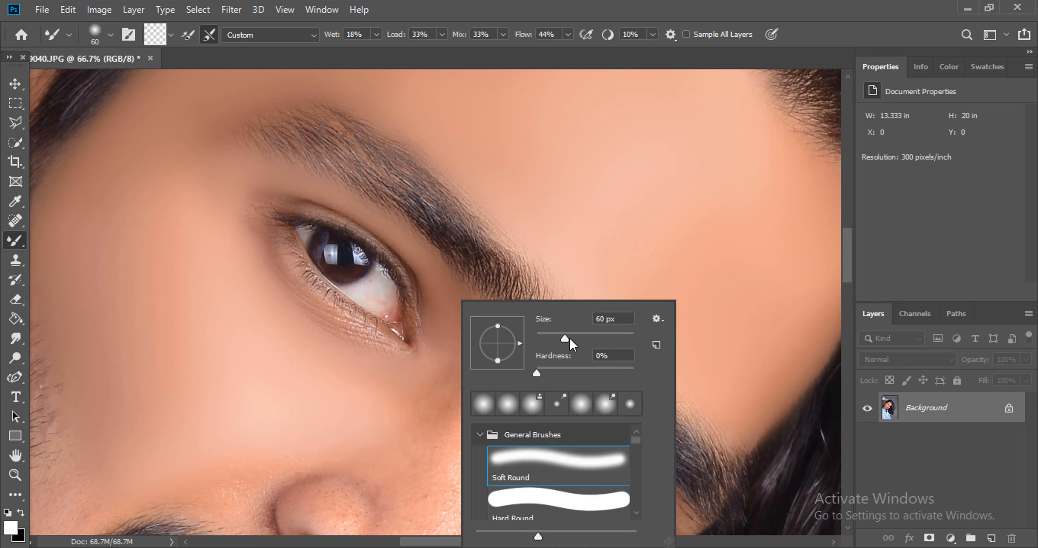
pyautogui.write(']')
pyautogui.press('Return')
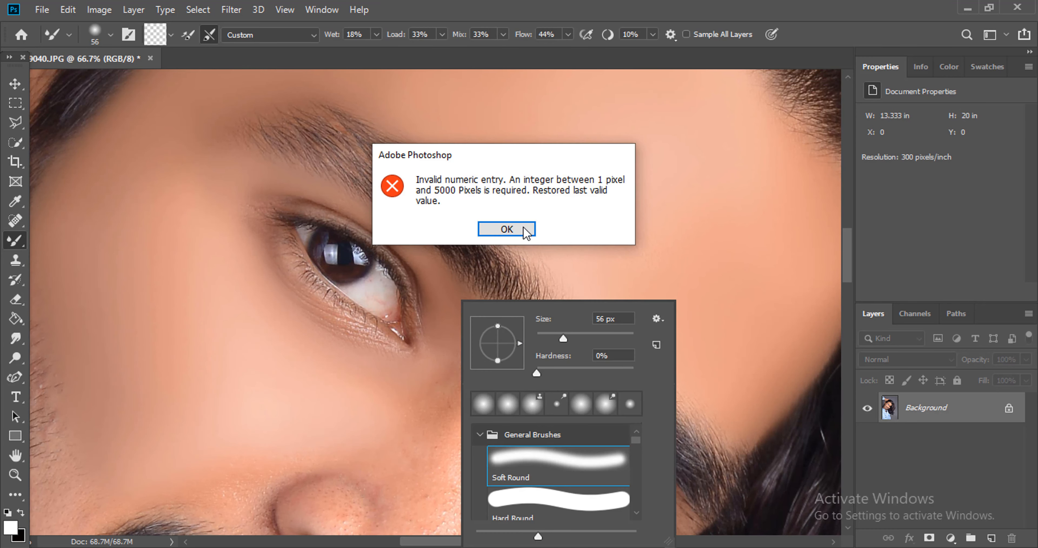
pyautogui.click(519, 231)
# Smooth the side of the nose below the inner eye corner with the brush at 150 px and 125 px
pyautogui.scroll(-3, 419, 355)
pyautogui.press(']')
pyautogui.press(']')
pyautogui.press(']')
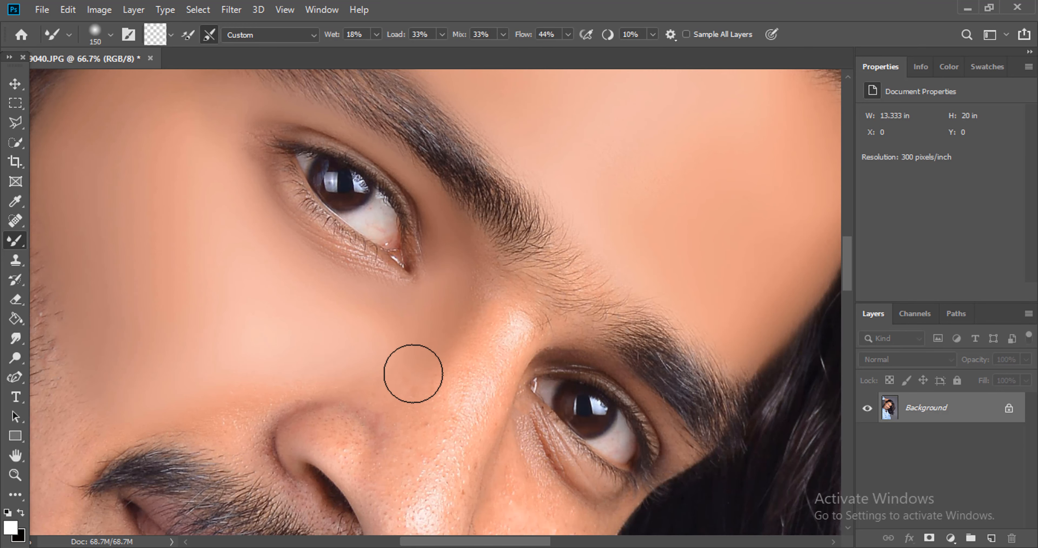
pyautogui.scroll(-2, 453, 303)
pyautogui.press('[')
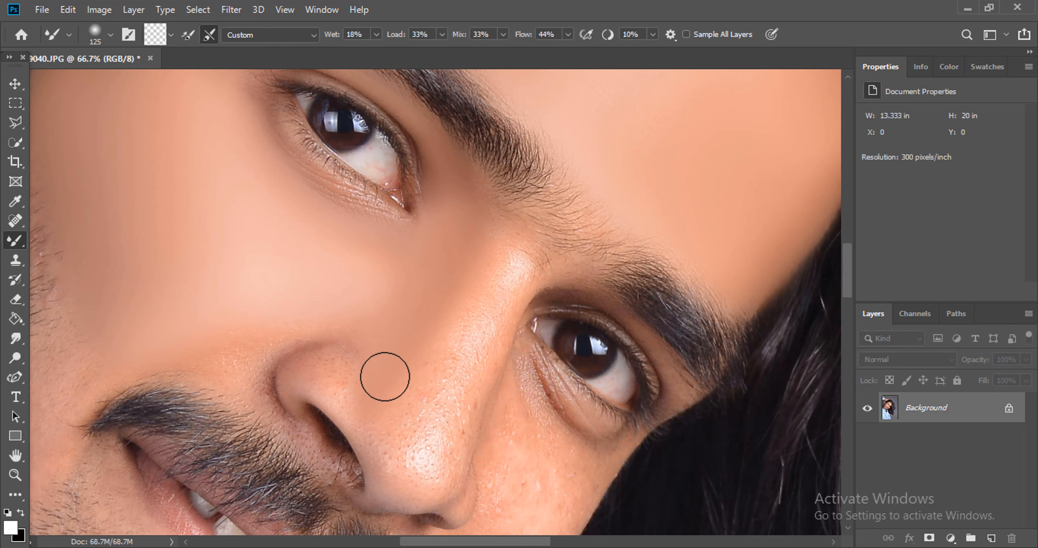
# Smooth the nose bridge from between the eyebrows down to the tip with the brush at 150 px and 125 px
pyautogui.scroll(-2, 505, 273)
pyautogui.press(']')
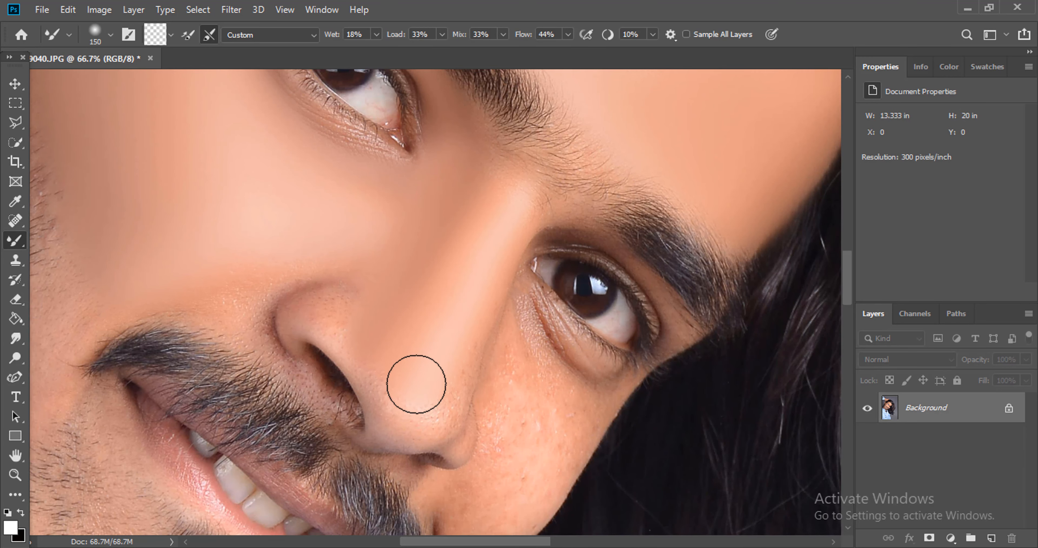
pyautogui.scroll(2, 529, 210)
pyautogui.press('[')
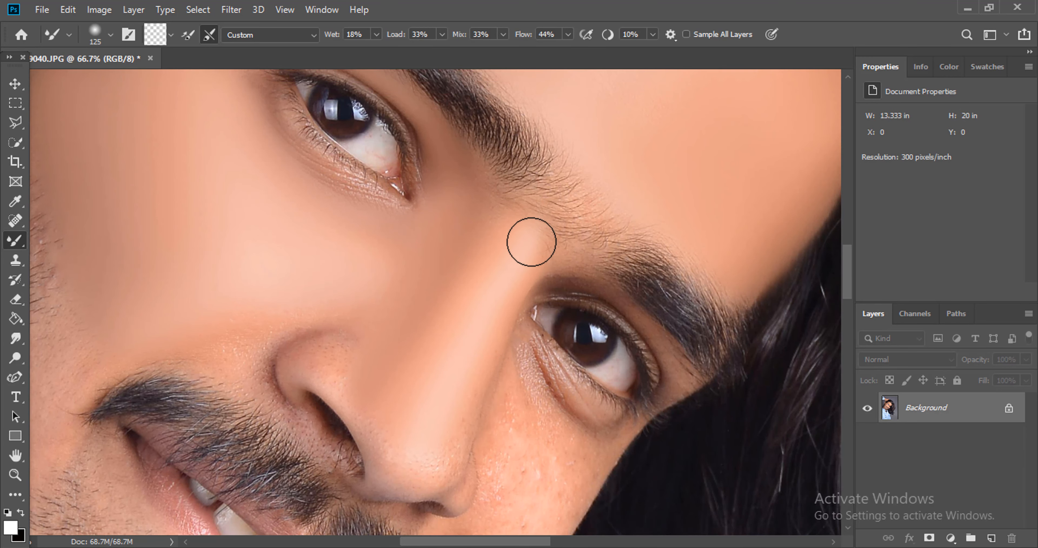
pyautogui.scroll(-3, 527, 241)
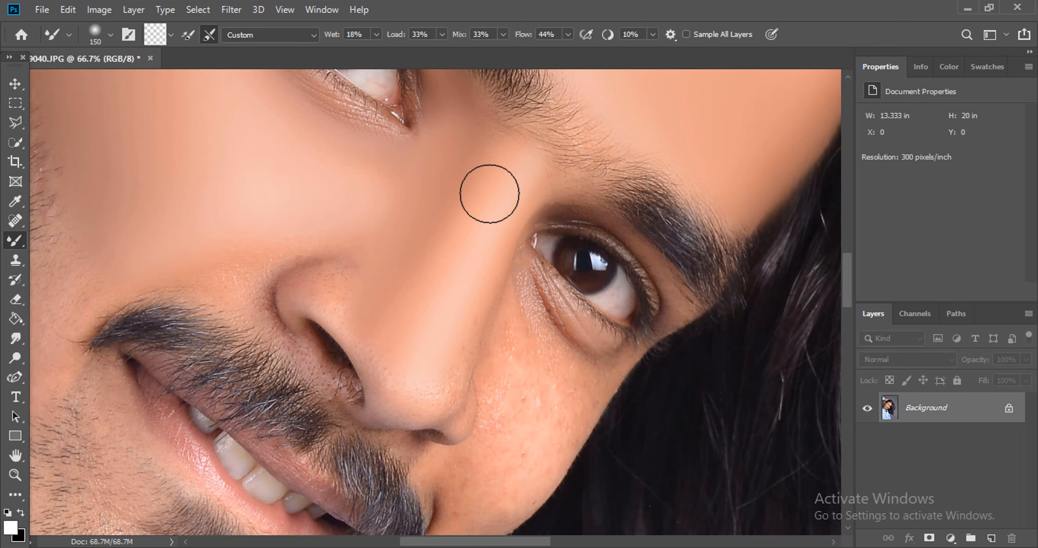
# Smooth the nose tip and the nostril wing with the brush reduced to 100 px and 80 px
pyautogui.press('[')
pyautogui.press('[')
pyautogui.scroll(-2, 486, 188)
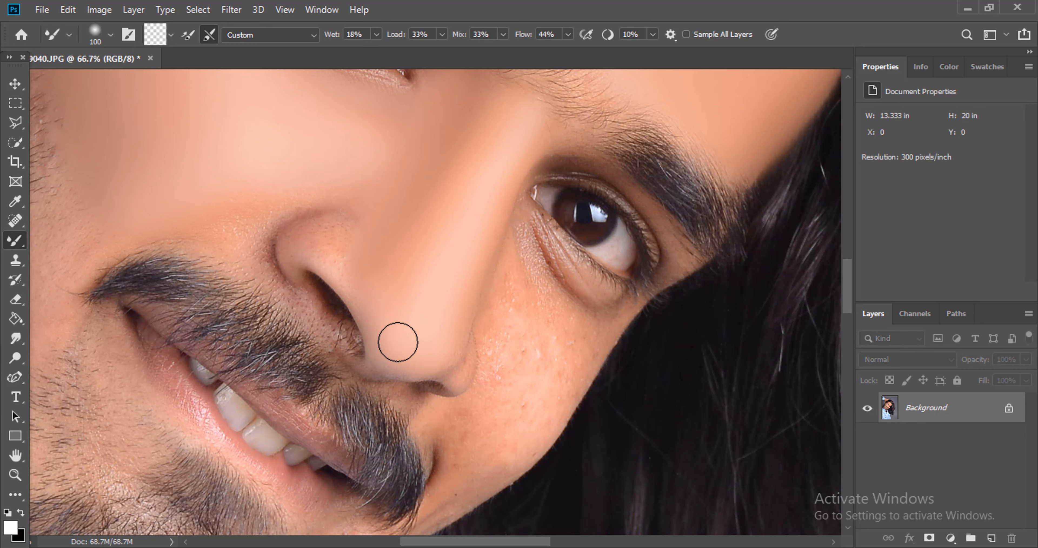
pyautogui.scroll(2, 357, 278)
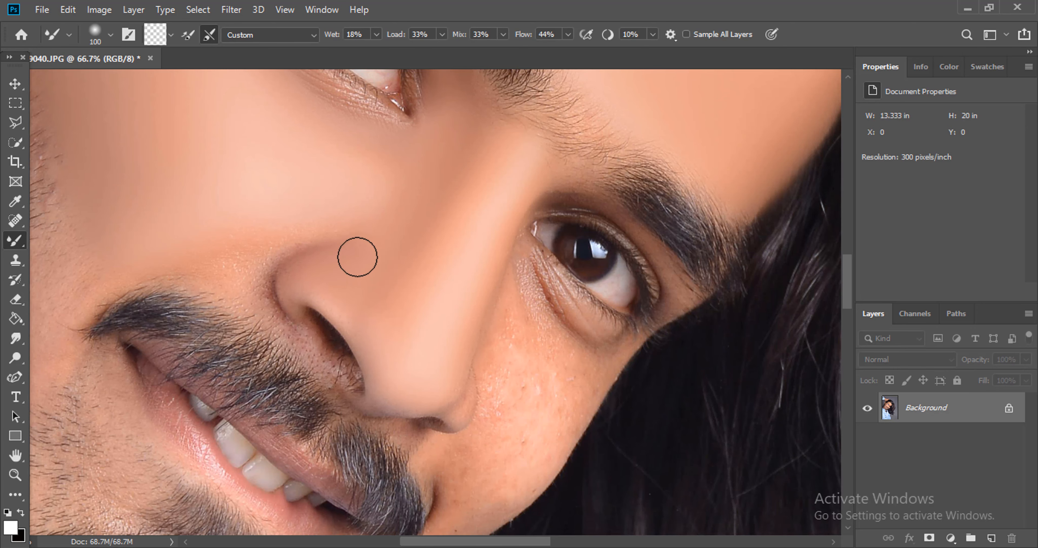
pyautogui.scroll(-3, 337, 267)
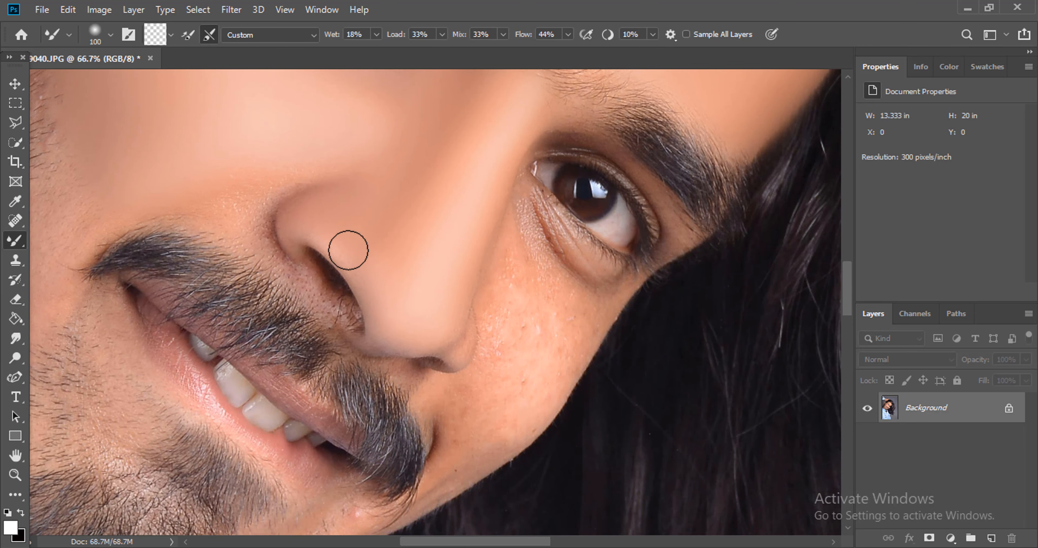
pyautogui.scroll(-2, 348, 250)
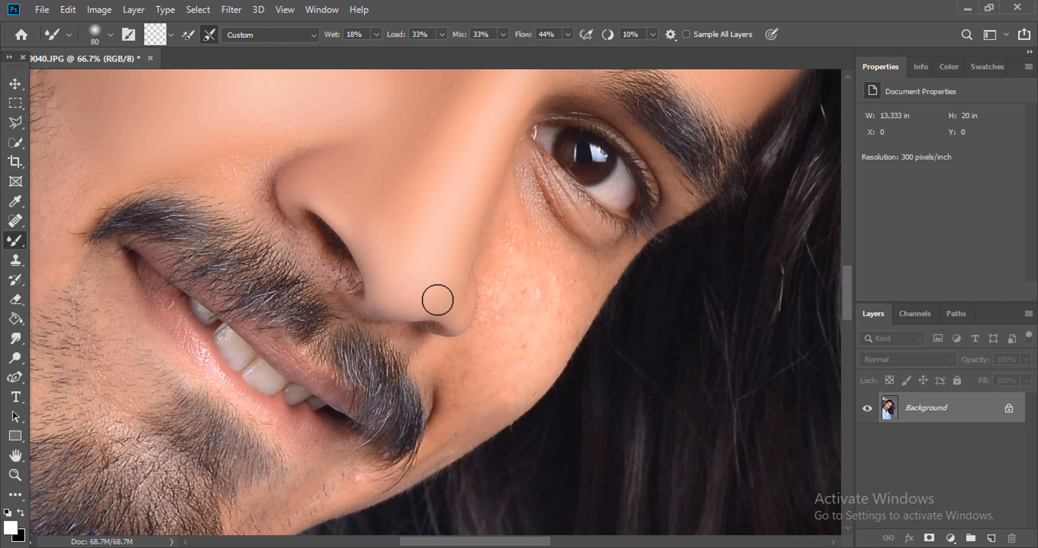
# Smooth the cheek skin beside the nostril wing and above the mustache with the brush at 100 px and 80 px
pyautogui.moveTo(383, 227); pyautogui.dragTo(462, 301)
pyautogui.moveTo(322, 258); pyautogui.dragTo(314, 316)
pyautogui.press(']')
pyautogui.press(']')
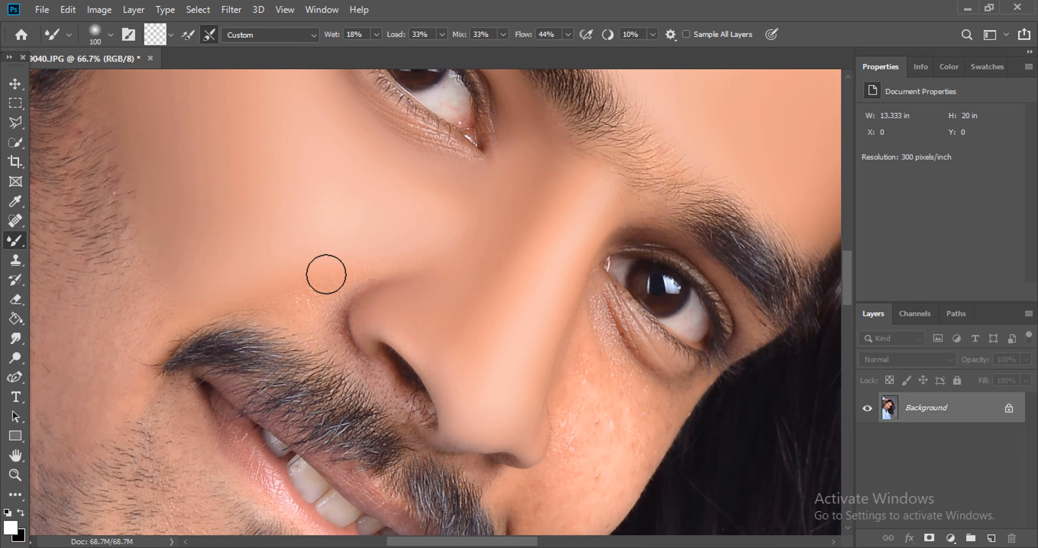
pyautogui.moveTo(326, 274)
pyautogui.mouseDown()
pyautogui.moveTo(333, 281)
pyautogui.moveTo(320, 289)
pyautogui.moveTo(248, 306)
pyautogui.mouseUp()
pyautogui.press('[')
pyautogui.press('[')
pyautogui.moveTo(312, 304); pyautogui.dragTo(331, 298)
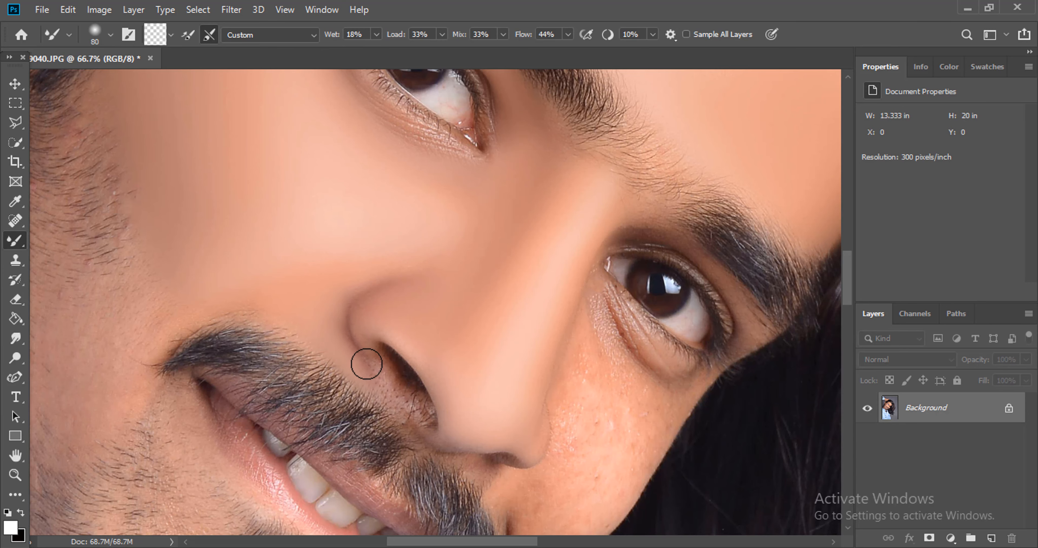
# Smooth the skin between the nostril and the mustache with a 60 px brush, then enlarge the brush to 90 px above the mustache
pyautogui.scroll(-2, 366, 363)
pyautogui.press('[')
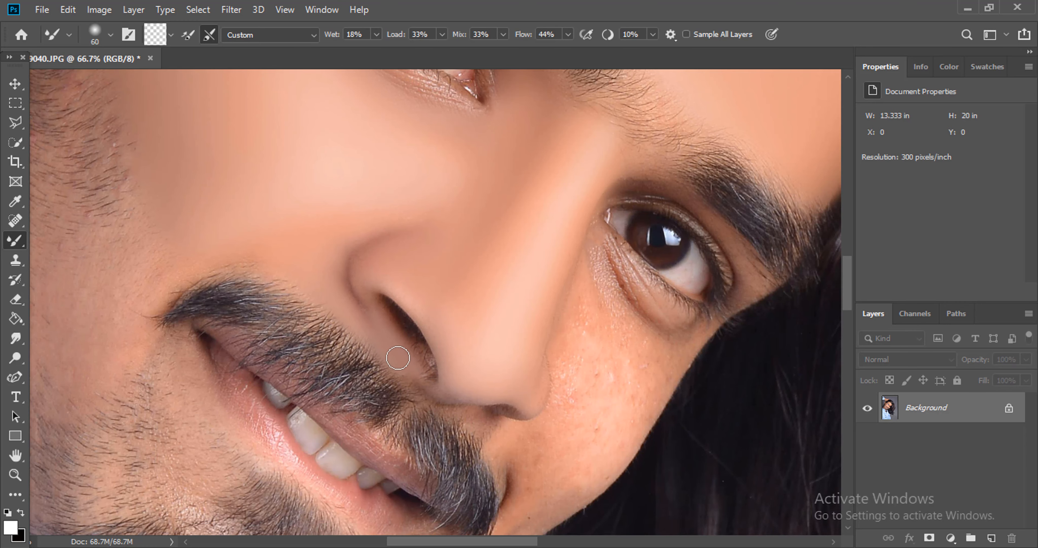
pyautogui.scroll(2, 375, 340)
pyautogui.press(']')
pyautogui.press(']')
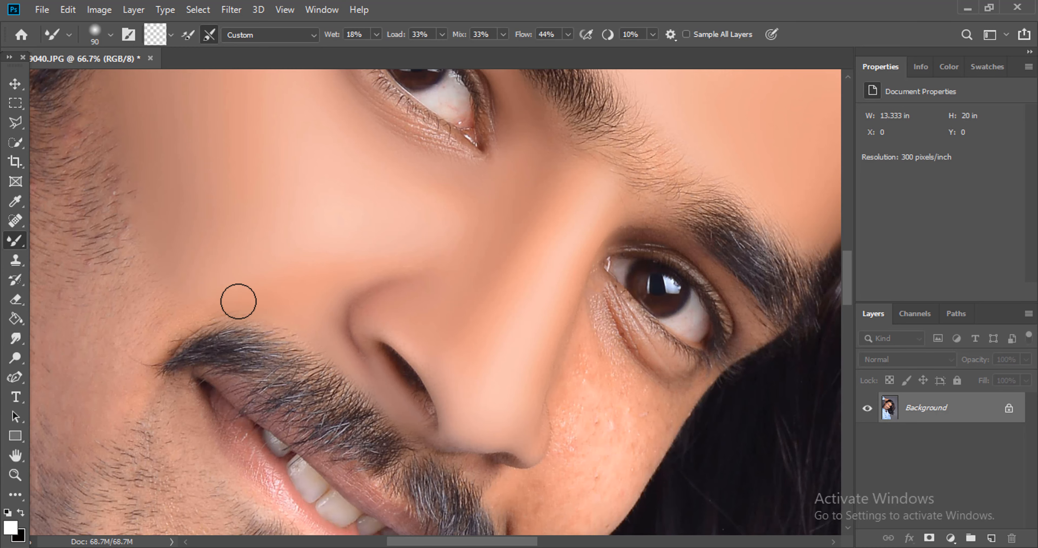
# Enlarge the brush to 175 px and blend the lower cheek above the outer end of the mustache
pyautogui.scroll(2, 349, 261)
pyautogui.press(']')
pyautogui.press(']')
pyautogui.press(']')
pyautogui.press(']')
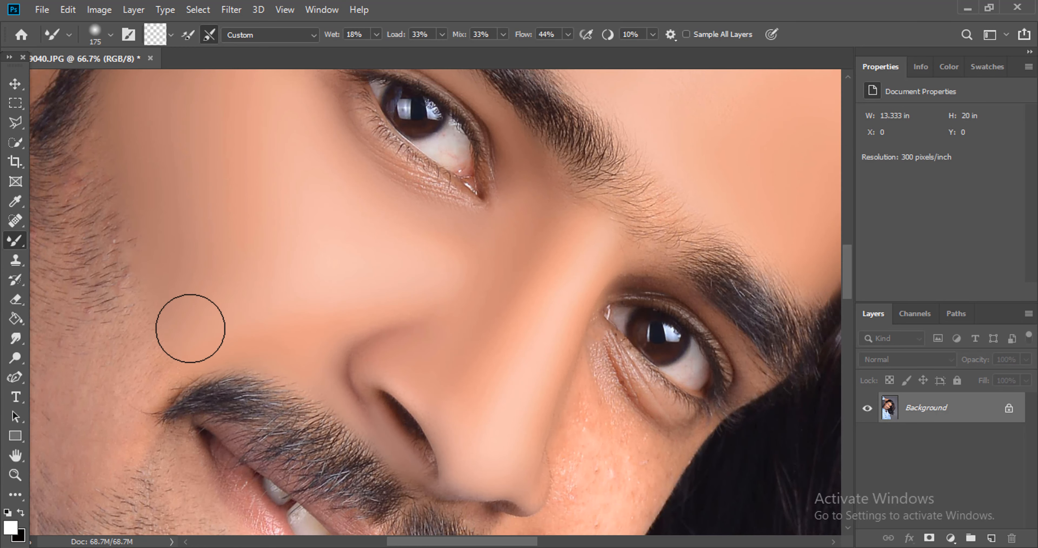
# Smooth the cheek along the edge of the beard stubble with the 175 px brush
pyautogui.scroll(-3, 207, 310)
pyautogui.moveTo(313, 430); pyautogui.dragTo(331, 386)
pyautogui.moveTo(183, 317)
pyautogui.mouseDown()
pyautogui.moveTo(500, 375)
pyautogui.moveTo(460, 324)
pyautogui.moveTo(452, 345)
pyautogui.mouseUp()
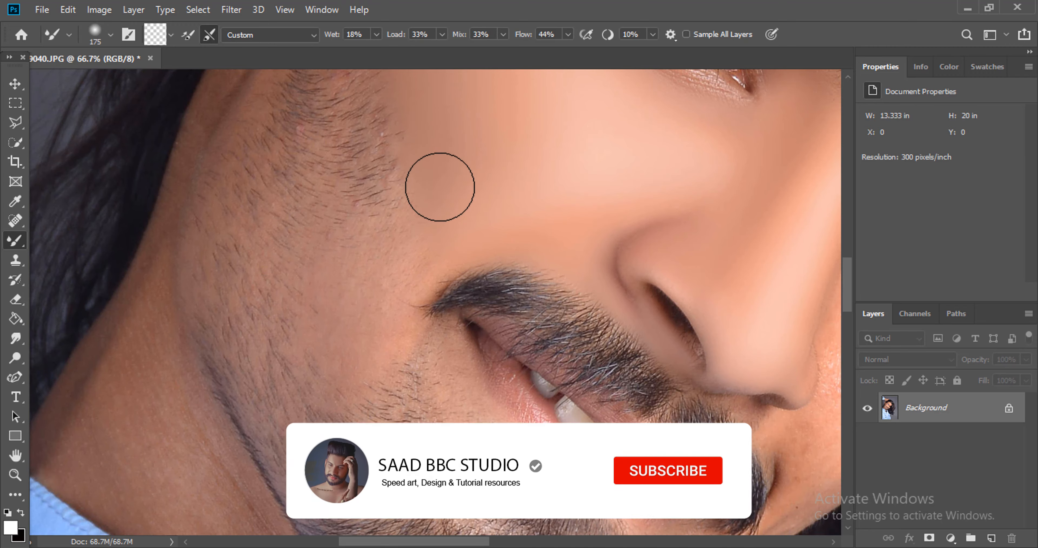
pyautogui.scroll(-3, 459, 337)
pyautogui.scroll(2, 352, 183)
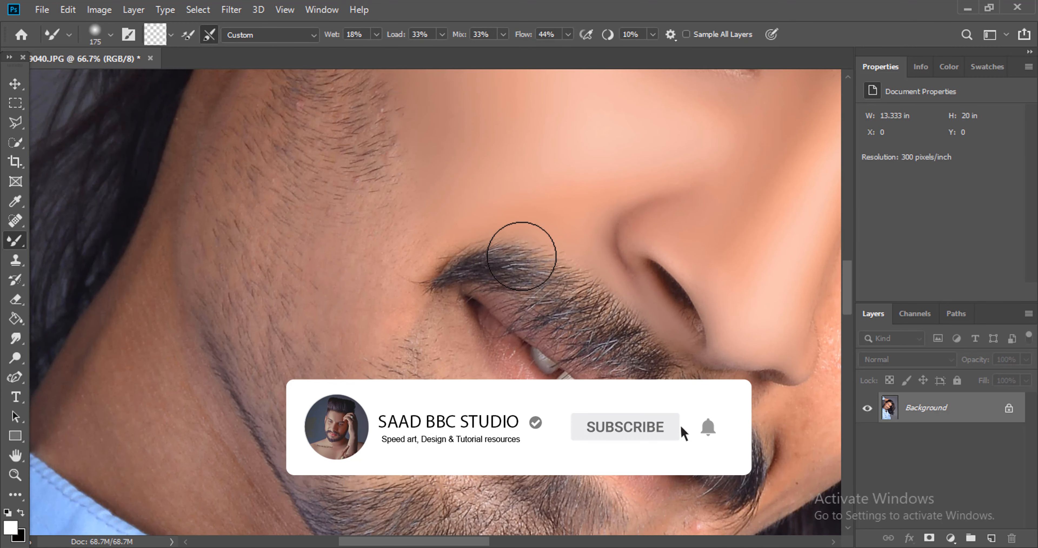
pyautogui.moveTo(528, 258); pyautogui.dragTo(181, 362)
pyautogui.moveTo(310, 388); pyautogui.dragTo(385, 452)
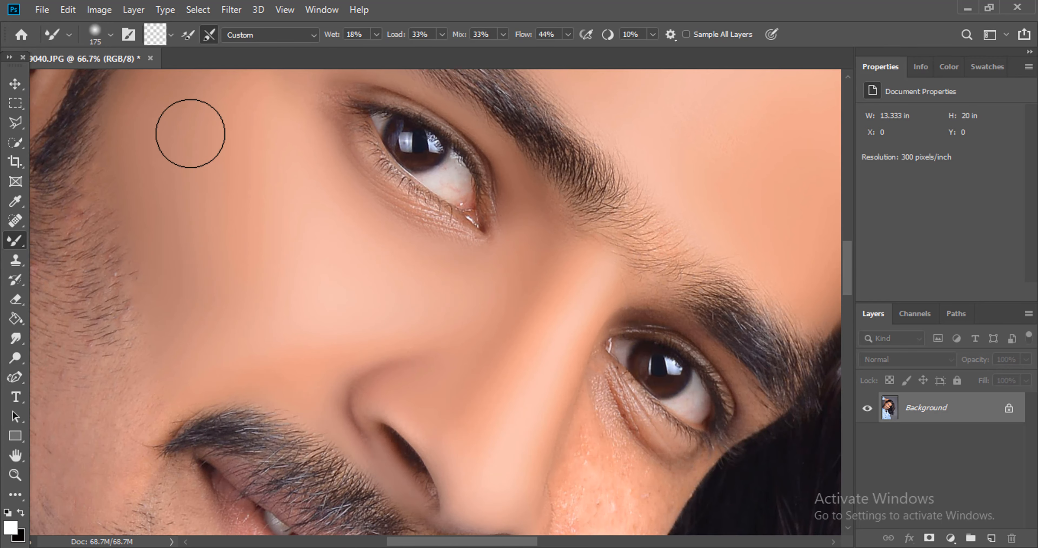
# Check the retouched face at 33.3% zoom, then touch up the temple at 50% zoom with the Mixer Brush at 200 px and 250 px
pyautogui.click(15, 475)
pyautogui.rightClick(469, 330)
pyautogui.click(483, 336)
pyautogui.click(396, 288)
pyautogui.scroll(2, 306, 298)
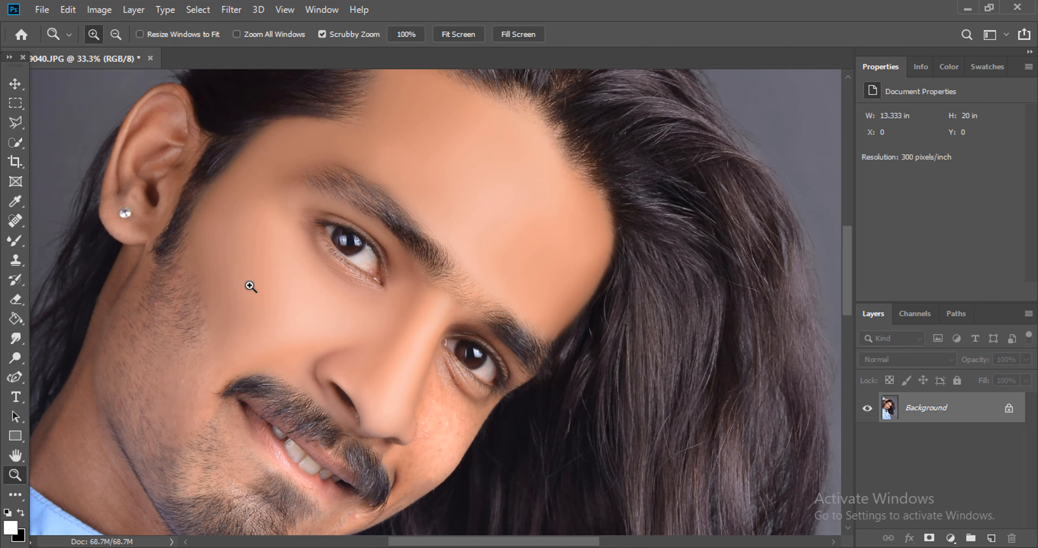
pyautogui.click(245, 286)
pyautogui.click(15, 240)
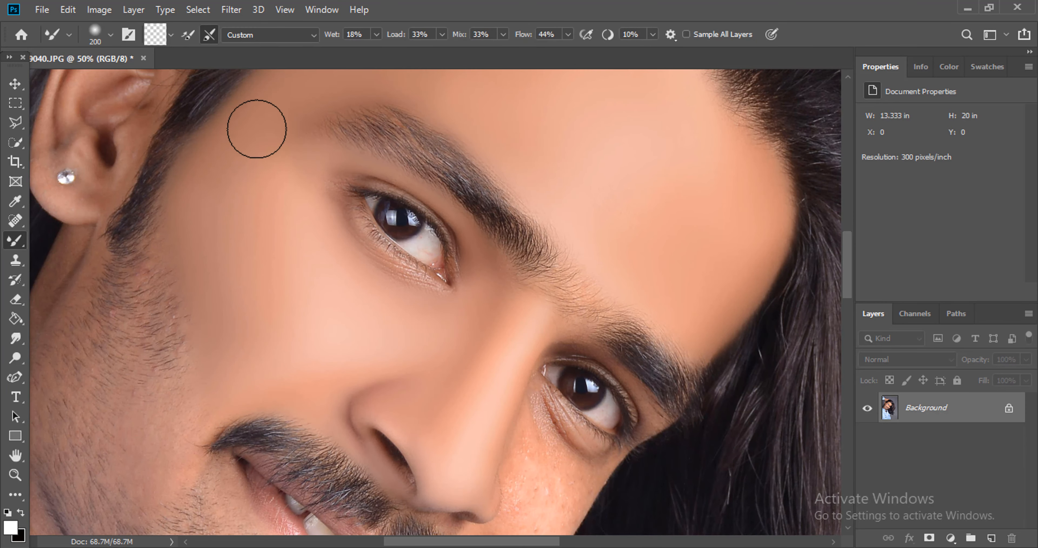
pyautogui.press('[')
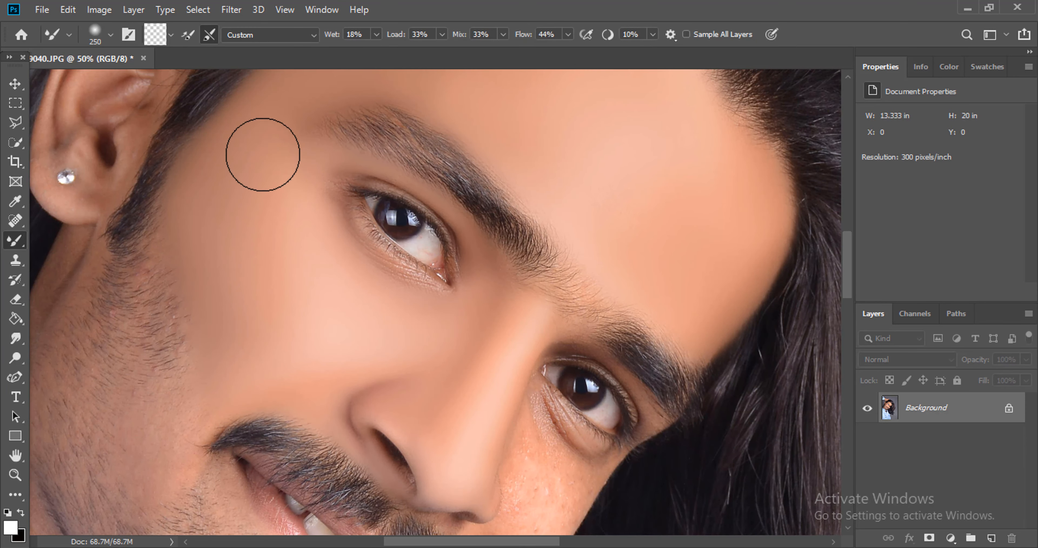
# Zoom to 66.7% and smooth the far cheek between the nose and the hair with the Mixer Brush at 200 px and 125 px
pyautogui.scroll(-2, 282, 180)
pyautogui.scroll(-5, 320, 166)
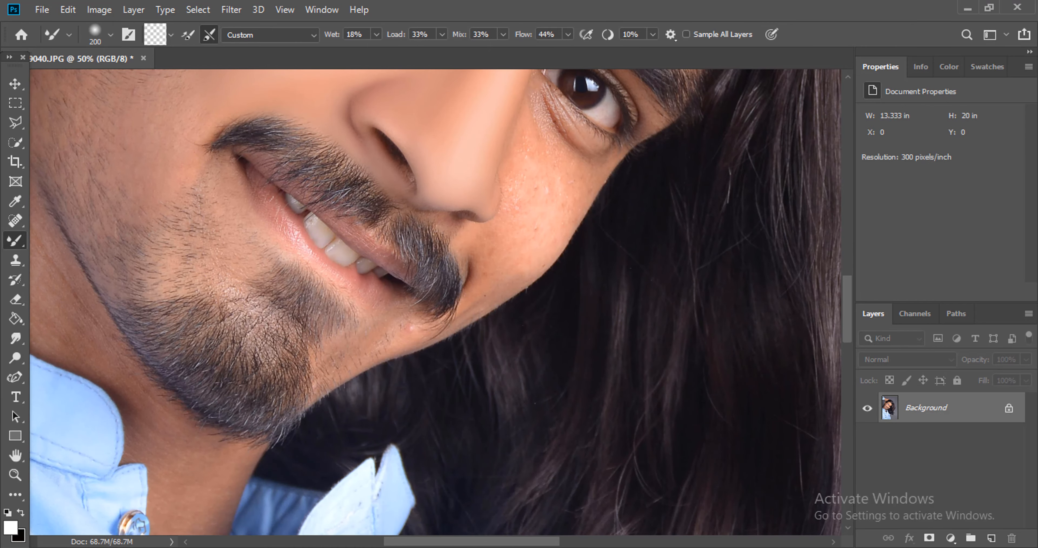
pyautogui.press('z')
pyautogui.click(531, 189)
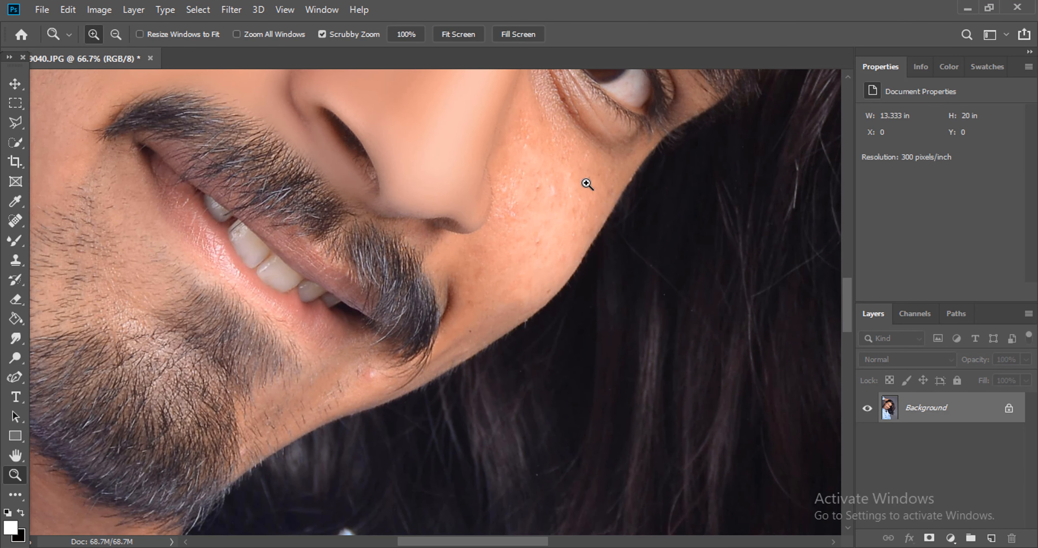
pyautogui.moveTo(591, 196); pyautogui.dragTo(458, 228)
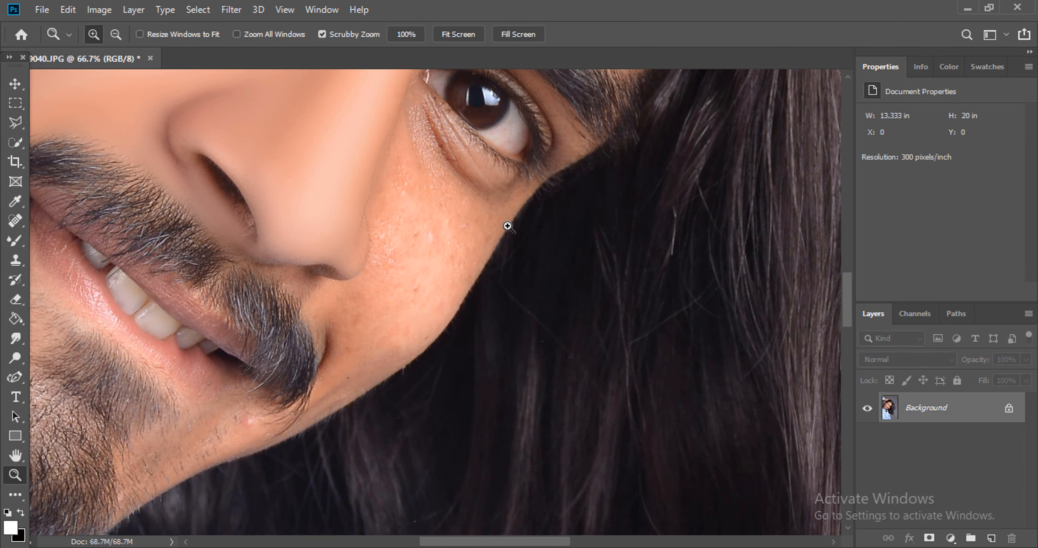
pyautogui.click(15, 241)
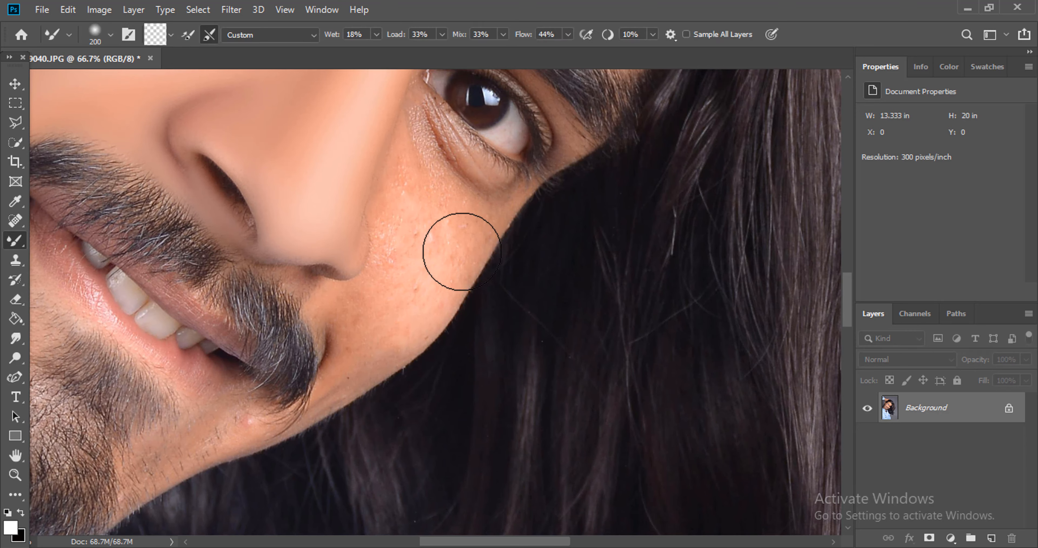
pyautogui.moveTo(419, 218)
pyautogui.mouseDown()
pyautogui.moveTo(472, 234)
pyautogui.moveTo(363, 361)
pyautogui.mouseUp()
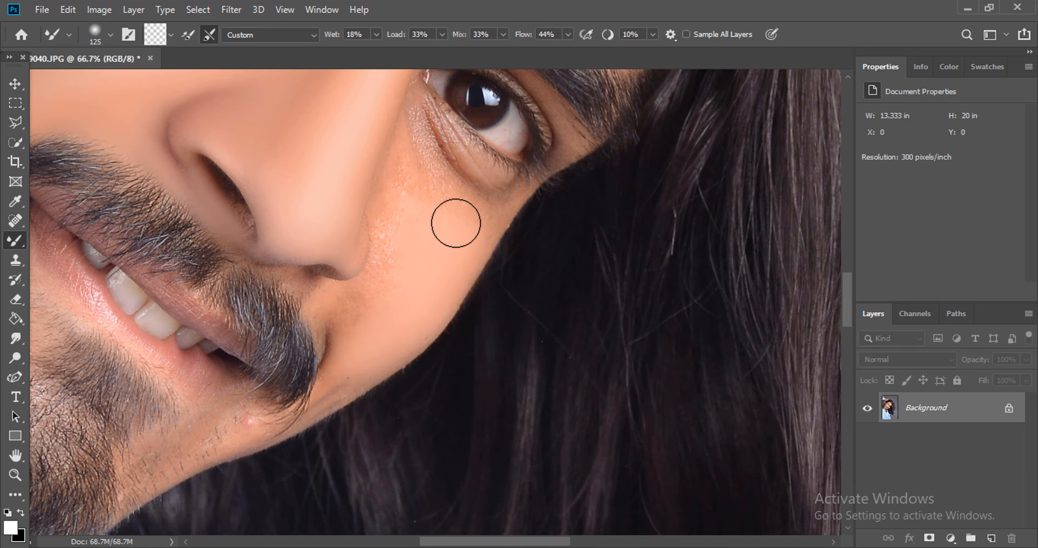
pyautogui.moveTo(457, 207)
pyautogui.mouseDown()
pyautogui.moveTo(486, 211)
pyautogui.moveTo(480, 218)
pyautogui.moveTo(442, 203)
pyautogui.moveTo(483, 194)
pyautogui.moveTo(402, 274)
pyautogui.mouseUp()
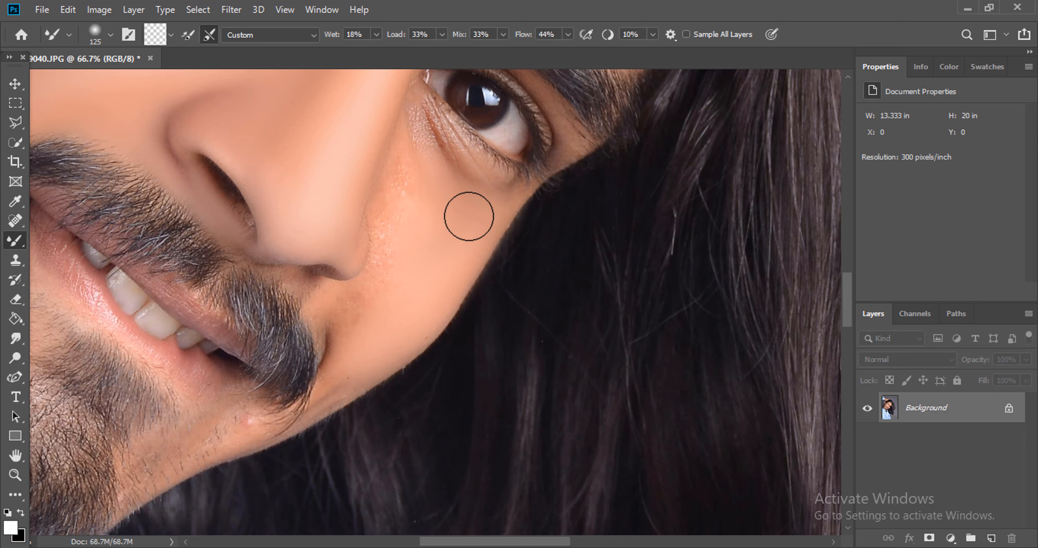
# Reduce the brush to 90 px and blend the skin beside the nose down to the outer end of the mustache
pyautogui.press('[')
pyautogui.press('[')
pyautogui.moveTo(409, 216)
pyautogui.mouseDown()
pyautogui.moveTo(396, 206)
pyautogui.moveTo(390, 270)
pyautogui.moveTo(373, 301)
pyautogui.moveTo(382, 287)
pyautogui.moveTo(329, 314)
pyautogui.moveTo(367, 297)
pyautogui.mouseUp()
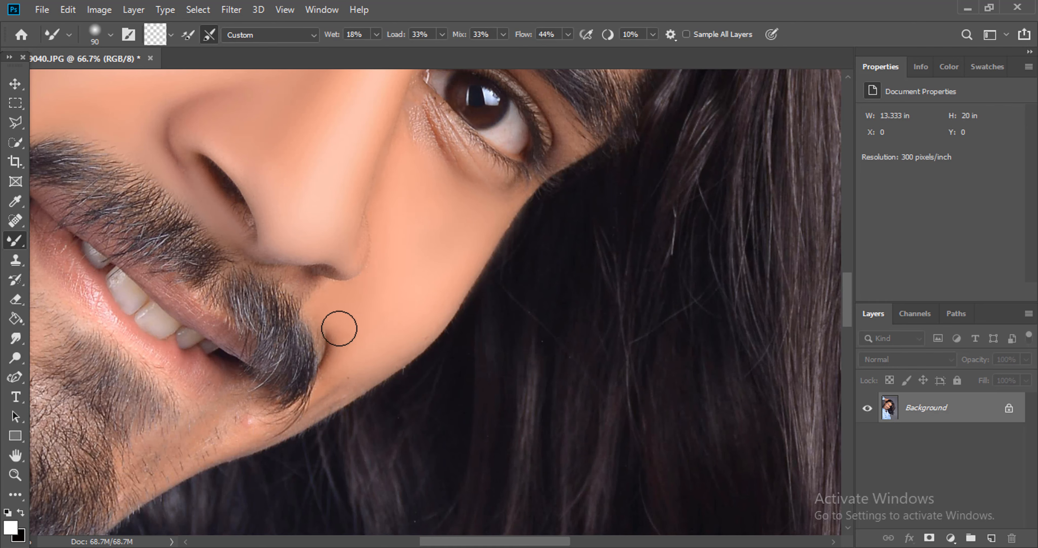
pyautogui.moveTo(339, 328)
pyautogui.mouseDown()
pyautogui.moveTo(394, 301)
pyautogui.moveTo(344, 375)
pyautogui.moveTo(378, 341)
pyautogui.mouseUp()
# Smooth the skin along the side of the nose and under the far eye, using brush sizes of 90 px and 125 px
pyautogui.press(']')
pyautogui.press(']')
pyautogui.scroll(1, 390, 250)
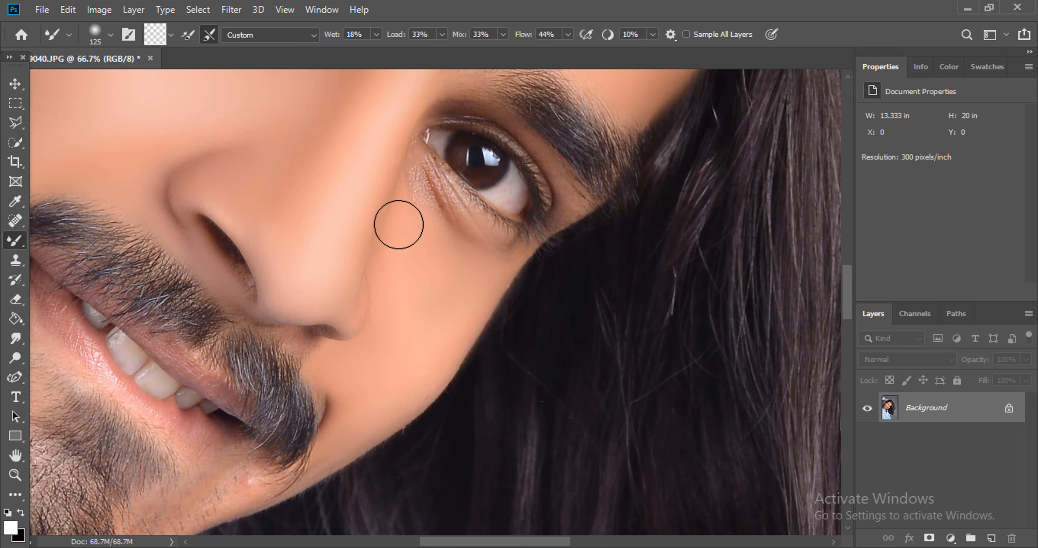
pyautogui.scroll(1, 407, 230)
pyautogui.press('[')
pyautogui.press('[')
pyautogui.press(']')
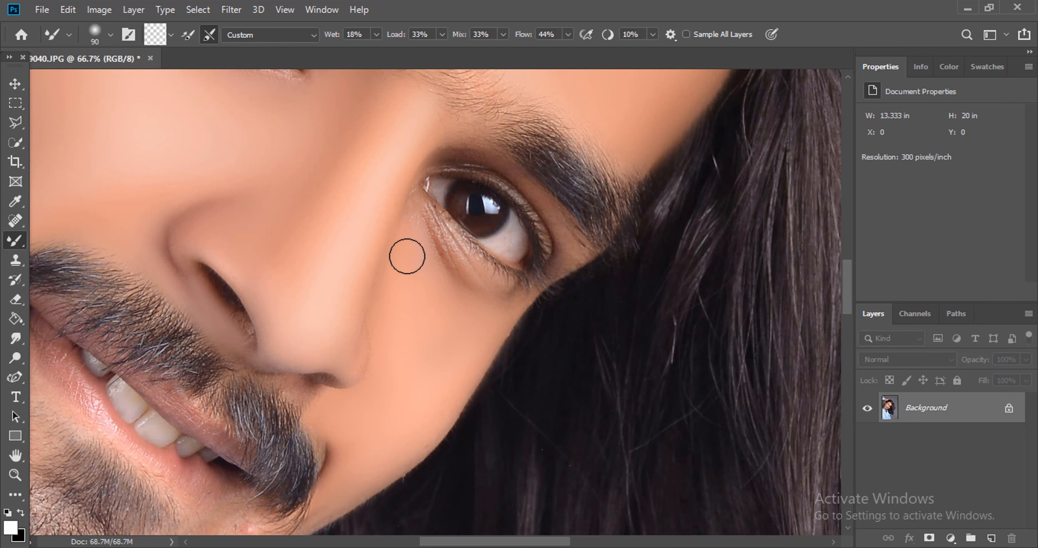
pyautogui.press(']')
pyautogui.press(']')
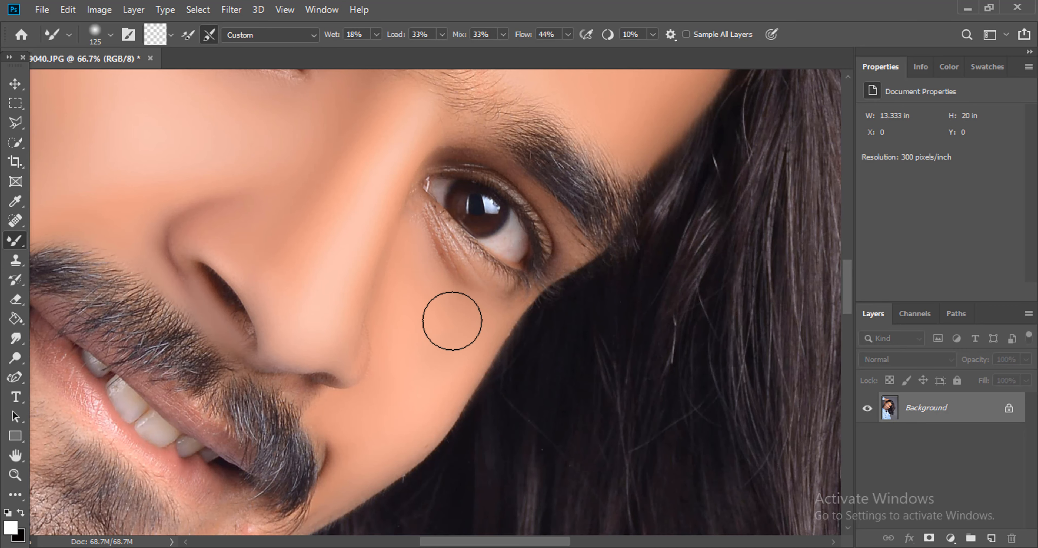
# Reduce the brush to 50 px and blend the skin around the inner corner of the far eye
pyautogui.scroll(1, 505, 282)
pyautogui.press('[')
pyautogui.press('[')
pyautogui.press('[')
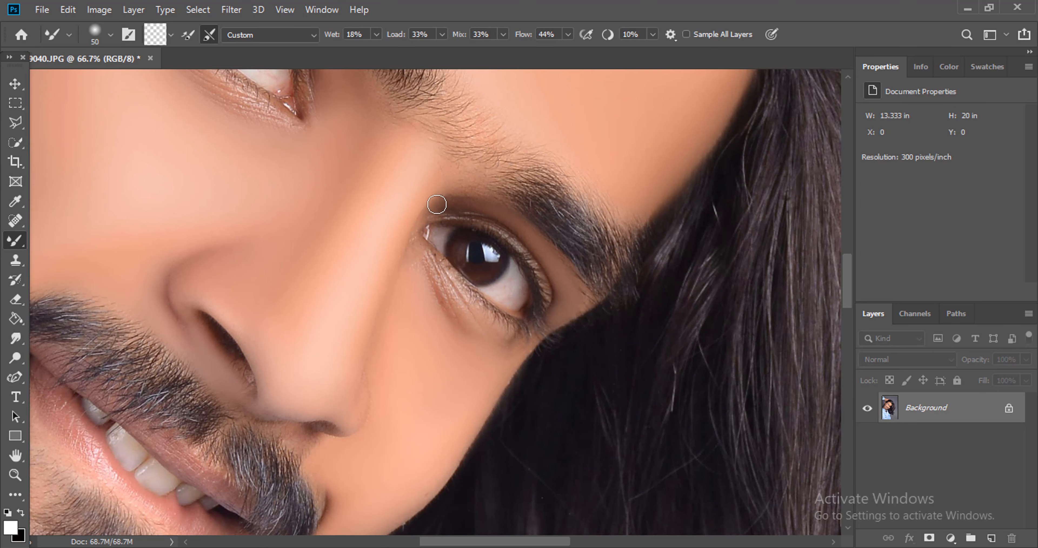
# Enlarge the brush to 80 px and touch up the skin between the nose tip and the mustache
pyautogui.scroll(-3, 475, 218)
pyautogui.press(']')
pyautogui.press(']')
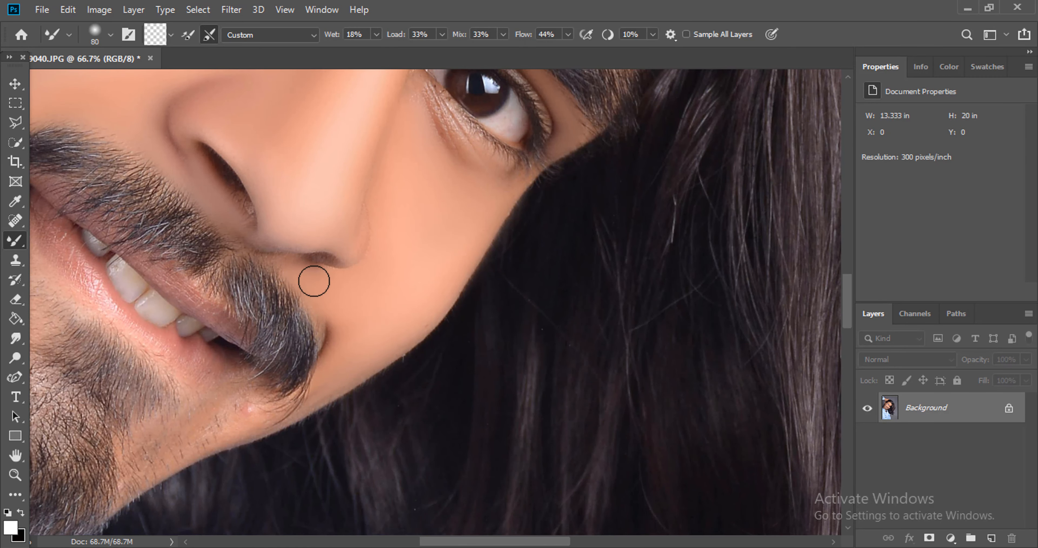
# Smooth the bare skin beside the goatee and below the mouth corner with the brush at 100 px and 125 px
pyautogui.moveTo(251, 307); pyautogui.dragTo(508, 230)
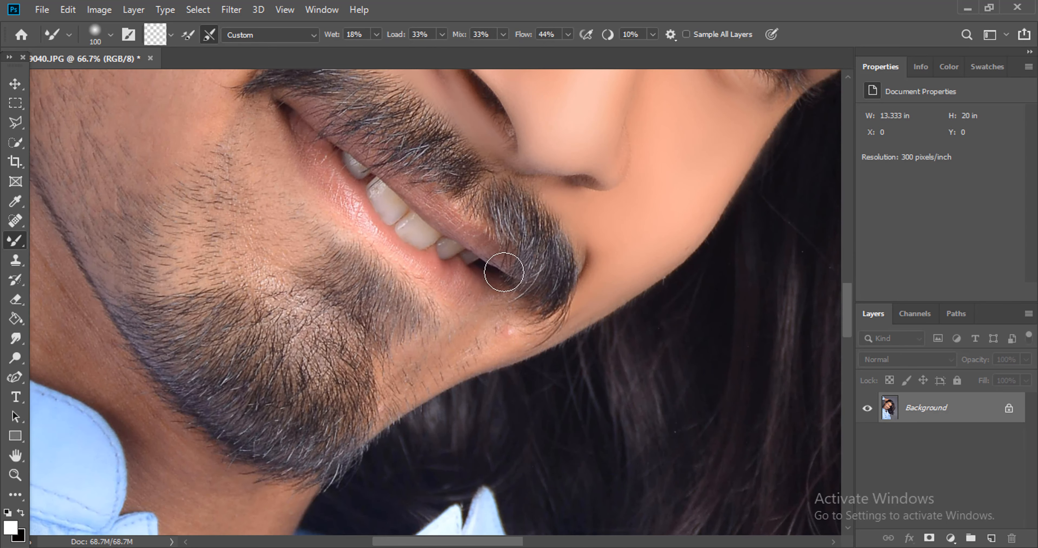
pyautogui.press(']')
pyautogui.scroll(3, 297, 327)
pyautogui.press(']')
pyautogui.press(']')
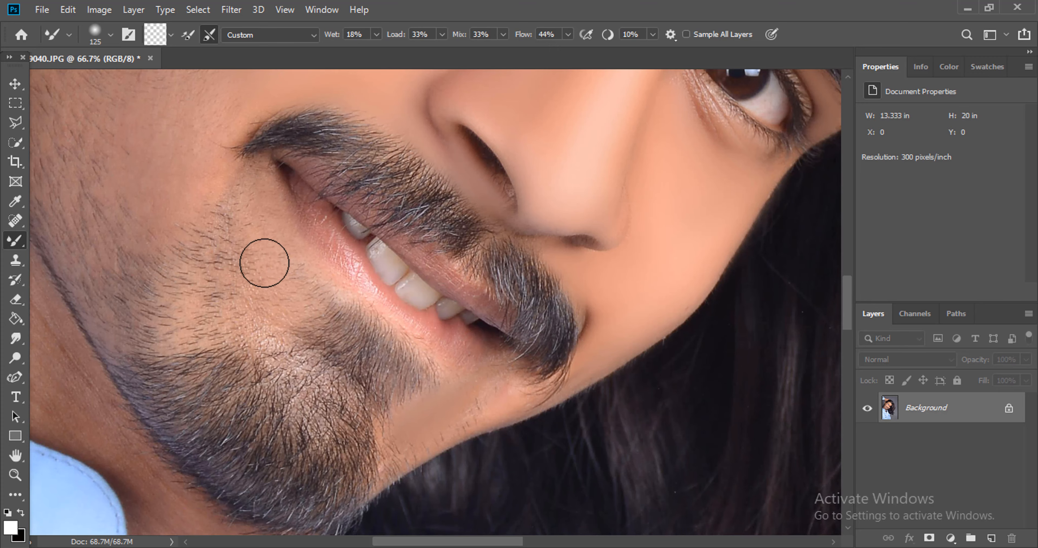
pyautogui.moveTo(240, 280)
pyautogui.mouseDown()
pyautogui.moveTo(280, 293)
pyautogui.moveTo(274, 312)
pyautogui.moveTo(244, 307)
pyautogui.moveTo(265, 199)
pyautogui.moveTo(256, 247)
pyautogui.mouseUp()
pyautogui.scroll(5, 512, 262)
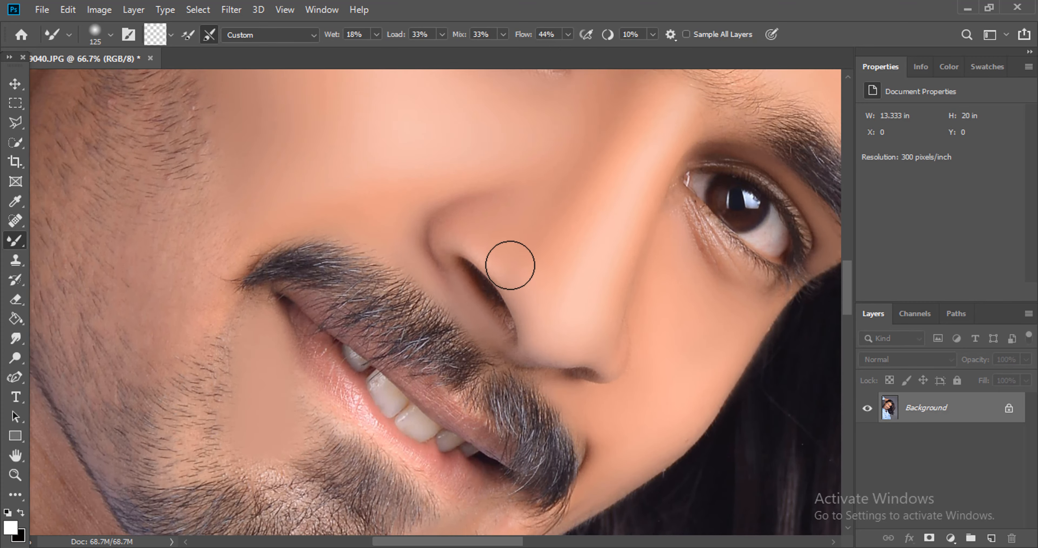
# Fit the portrait on screen, then examine the retouched face at 33.3% zoom with the Mixer Brush enlarged to 300 px
pyautogui.click(15, 474)
pyautogui.rightClick(428, 273)
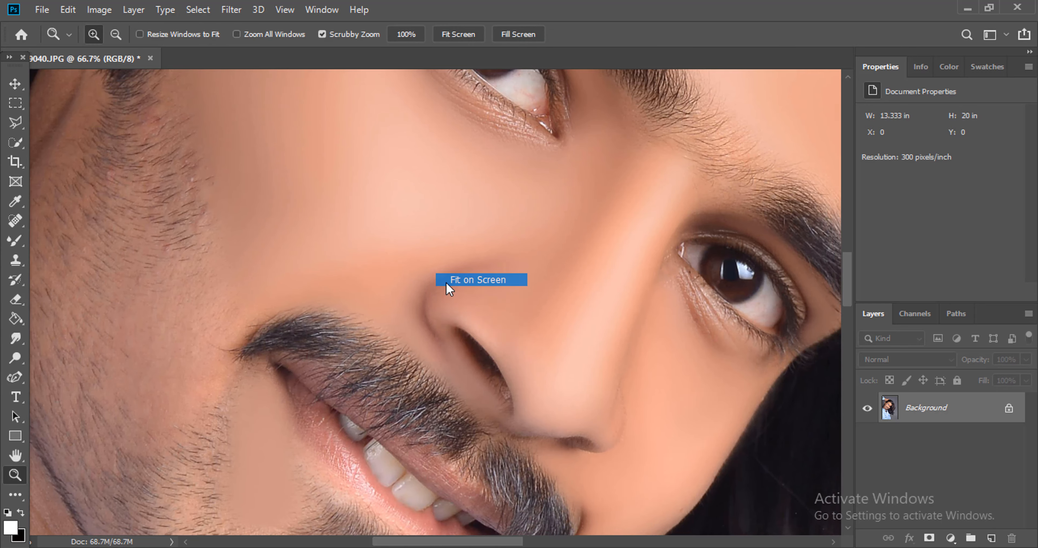
pyautogui.click(476, 277)
pyautogui.click(282, 301)
pyautogui.click(249, 273)
pyautogui.moveTo(418, 272); pyautogui.dragTo(507, 277)
pyautogui.click(9, 244)
pyautogui.press(']')
pyautogui.press(']')
pyautogui.press(']')
pyautogui.press(']')
pyautogui.press(']')
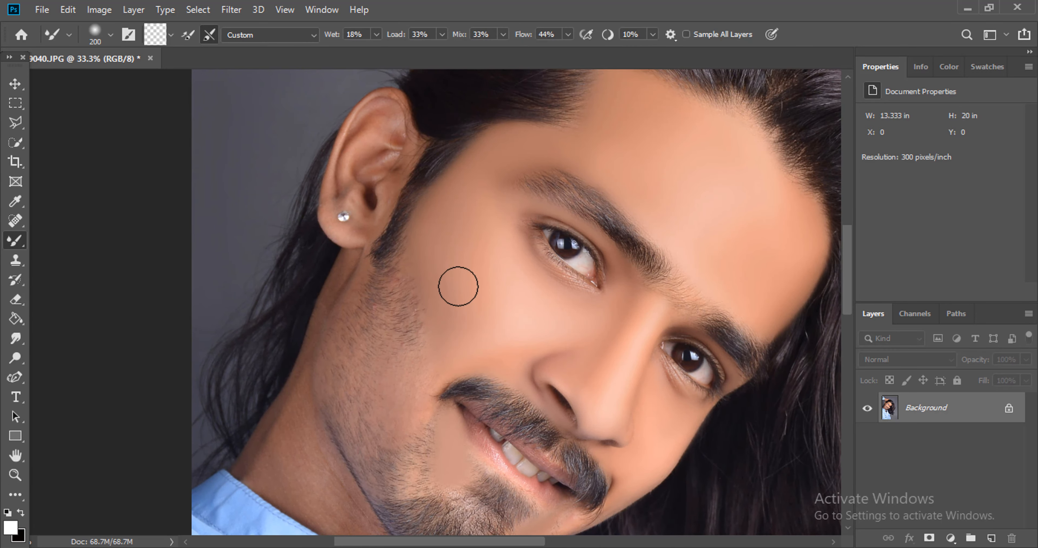
pyautogui.scroll(-3, 222, 376)
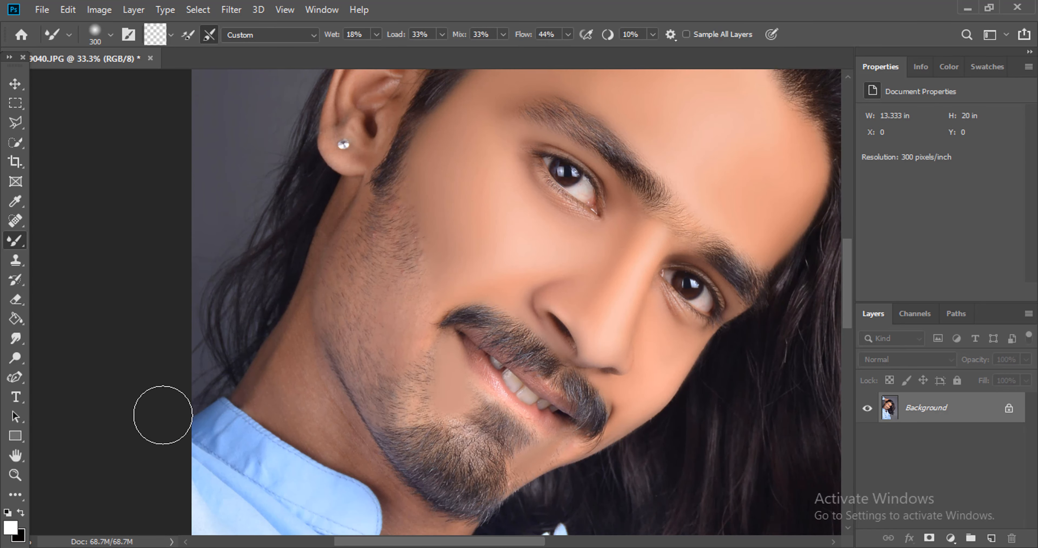
# At 50% zoom, smooth the ear with the Mixer Brush at 125 px and the strip between ear and sideburn at 90 px
pyautogui.click(15, 474)
pyautogui.click(340, 286)
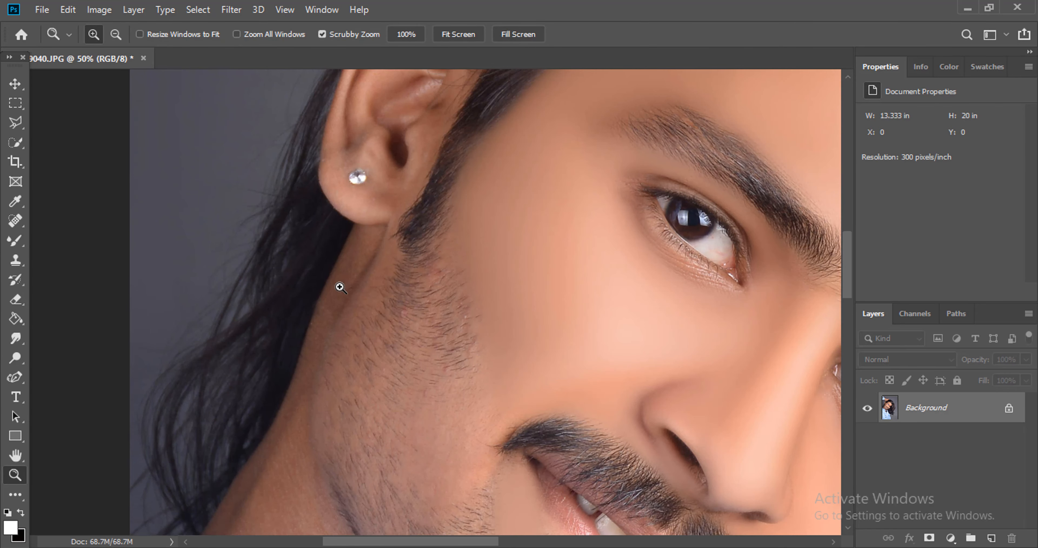
pyautogui.click(15, 241)
pyautogui.scroll(5, 356, 209)
pyautogui.press('[')
pyautogui.press('[')
pyautogui.press('[')
pyautogui.press('[')
pyautogui.press('[')
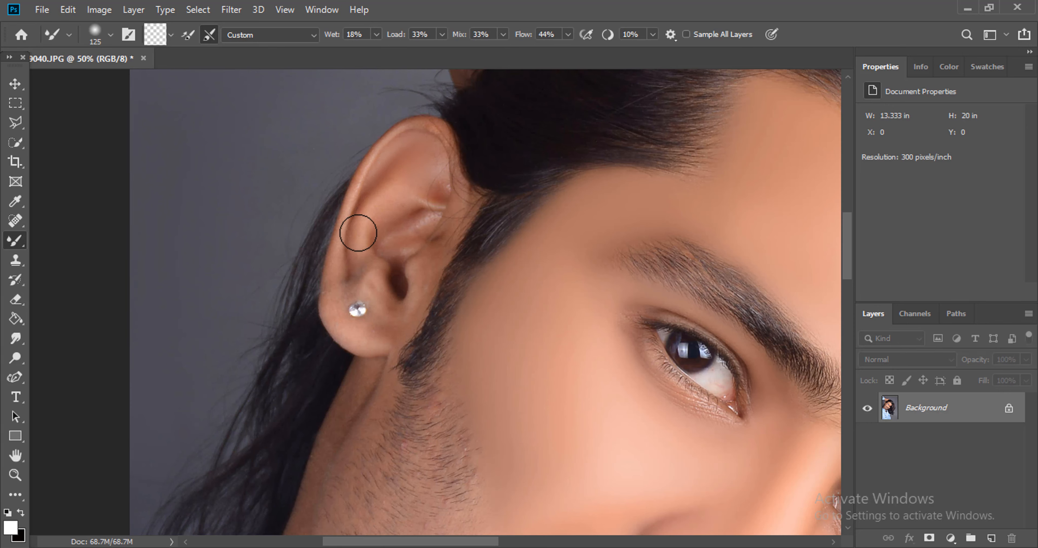
pyautogui.scroll(-2, 368, 271)
pyautogui.press('[')
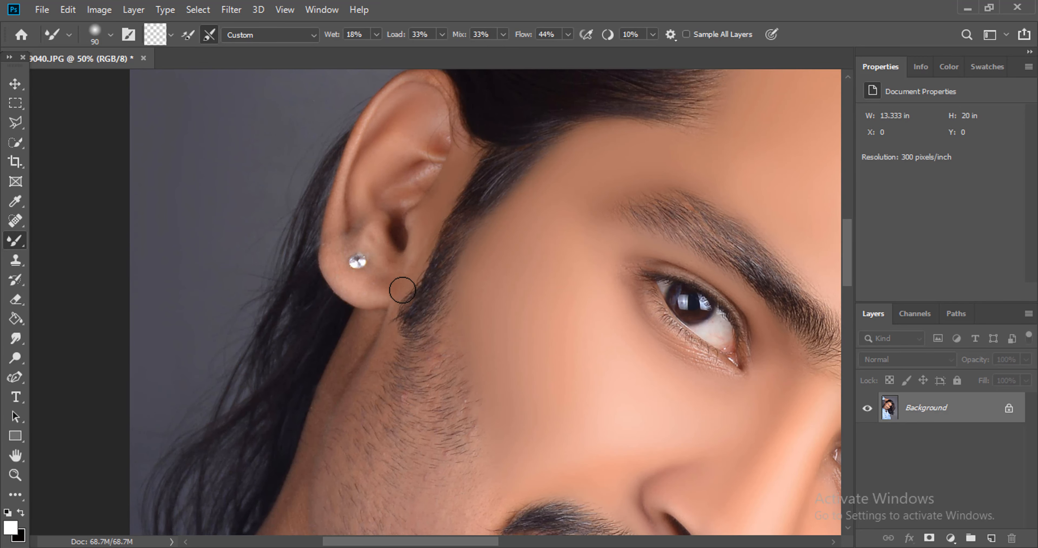
# Smooth the neck skin below the earlobe along the hair edge with the brush at 100 px and 125 px
pyautogui.scroll(-3, 373, 298)
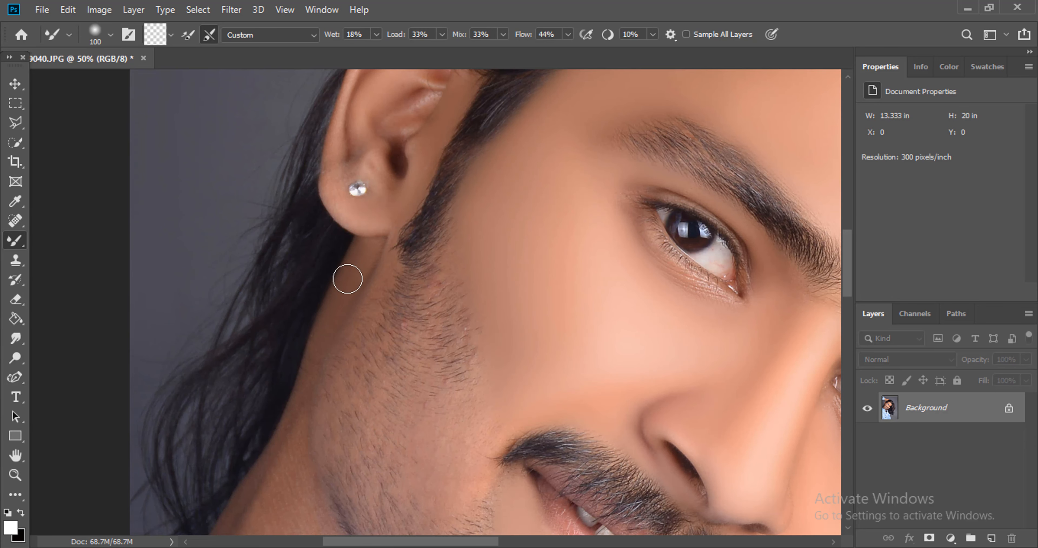
pyautogui.scroll(-3, 348, 278)
pyautogui.press('[')
pyautogui.scroll(-3, 292, 345)
pyautogui.press(']')
pyautogui.press(']')
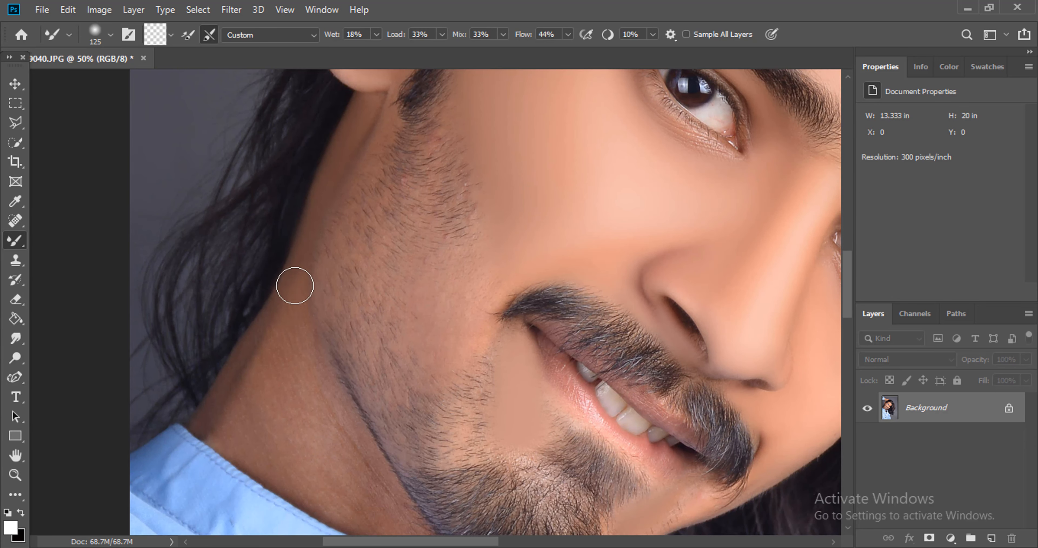
# Smooth the side of the neck between the hair and the jawline with the brush at 150 px and 200 px
pyautogui.moveTo(247, 391); pyautogui.dragTo(250, 389)
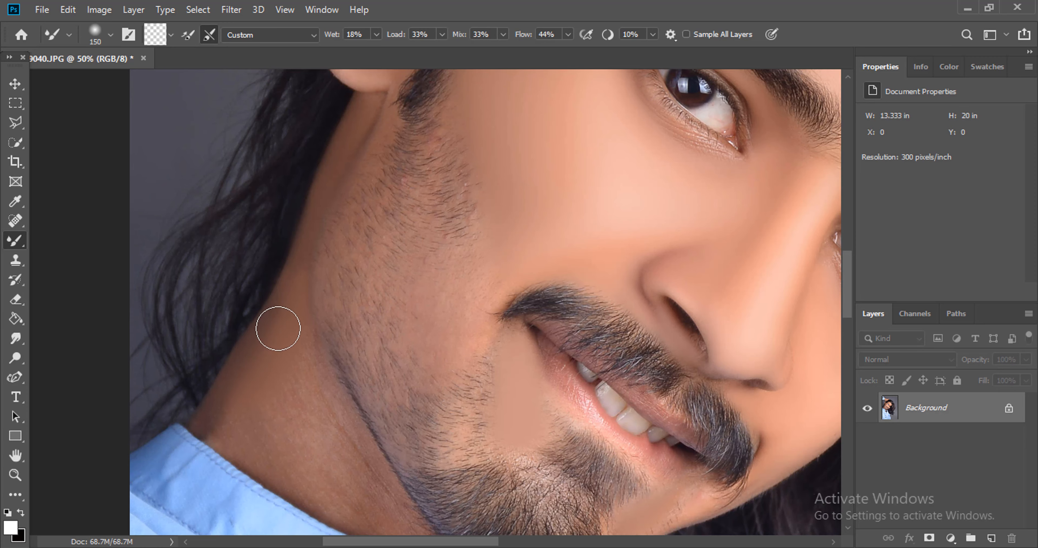
pyautogui.press(']')
pyautogui.press(']')
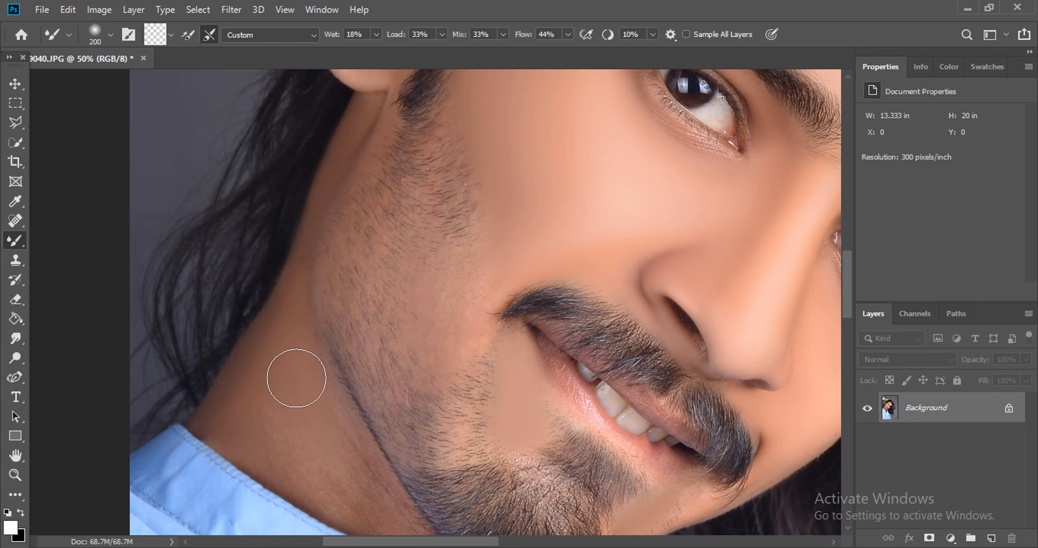
pyautogui.scroll(-3, 294, 377)
pyautogui.press(']')
# Set the brush to 175 px and blend the neck between the jawline and the shirt collar
pyautogui.scroll(-3, 327, 417)
pyautogui.press('[')
pyautogui.press('[')
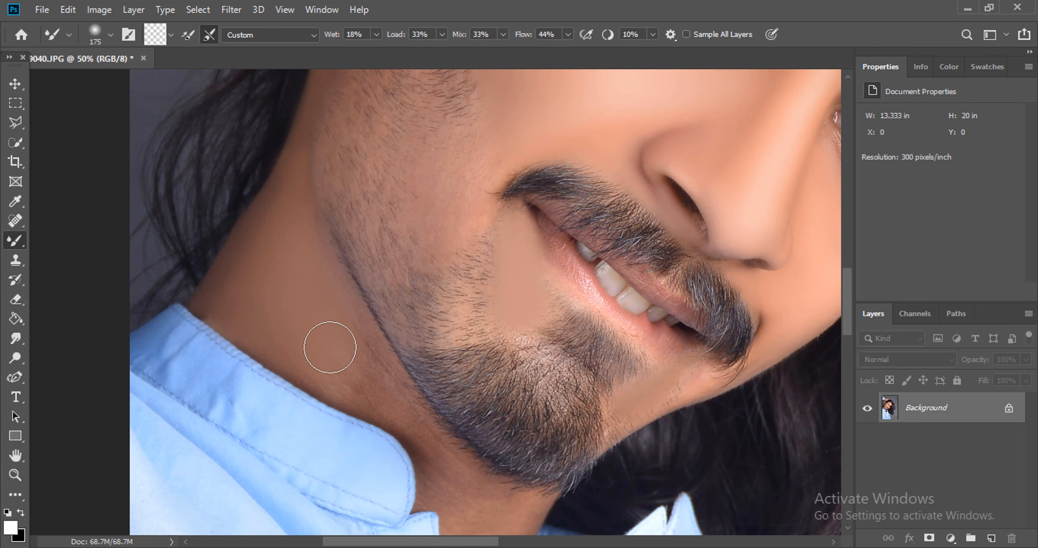
pyautogui.moveTo(308, 350)
pyautogui.mouseDown()
pyautogui.moveTo(345, 377)
pyautogui.moveTo(308, 349)
pyautogui.moveTo(366, 383)
pyautogui.moveTo(373, 376)
pyautogui.moveTo(320, 275)
pyautogui.mouseUp()
# Smooth the neck below the bearded jaw with a 125 px brush, then blend above the collar at 200 px
pyautogui.press('[')
pyautogui.scroll(-3, 383, 319)
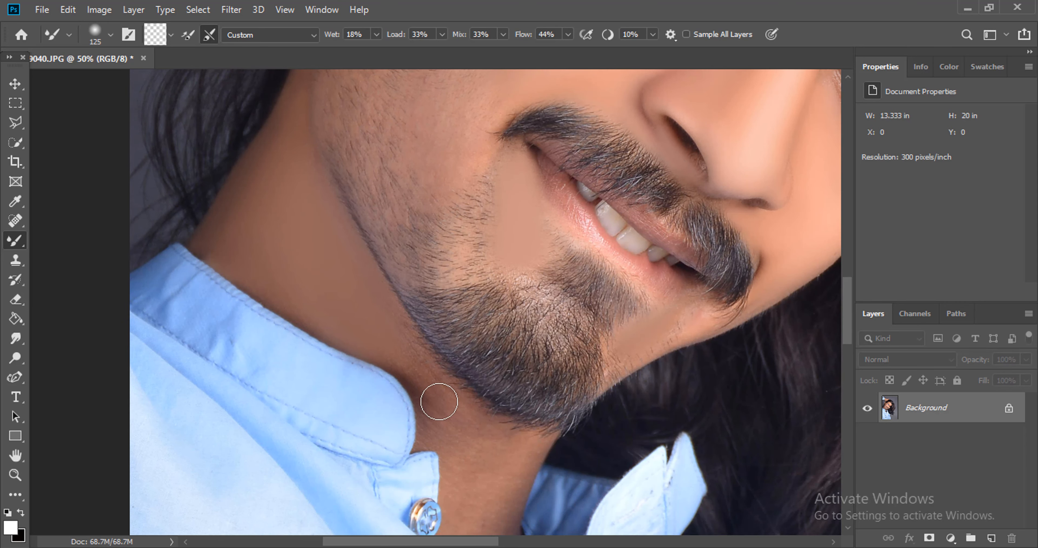
pyautogui.scroll(-3, 446, 385)
pyautogui.press(']')
pyautogui.press(']')
pyautogui.press(']')
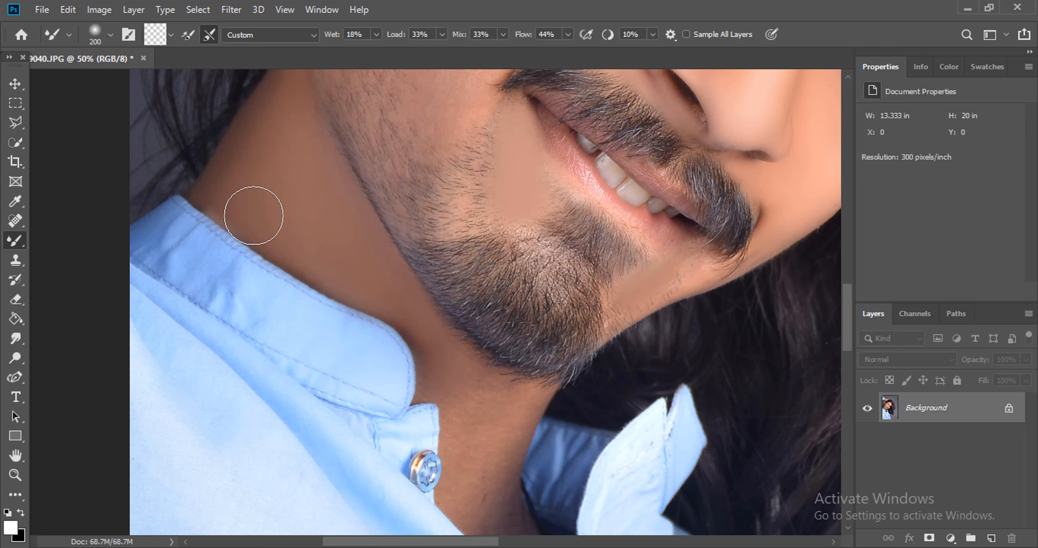
# Smooth the throat below the goatee, inside the open shirt collar, with the brush at 175 px and 125 px
pyautogui.scroll(-4, 464, 346)
pyautogui.press('[')
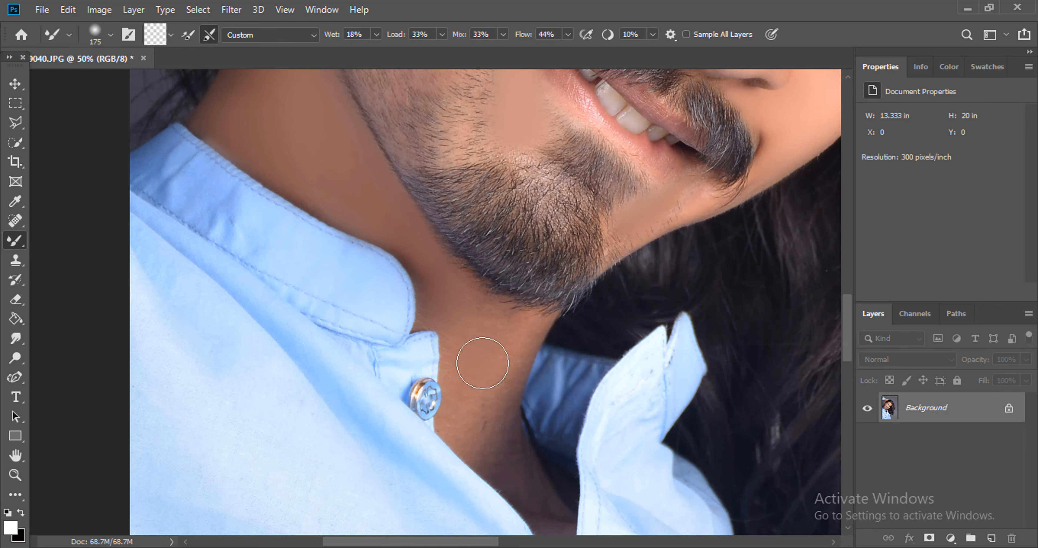
pyautogui.moveTo(483, 363)
pyautogui.mouseDown()
pyautogui.moveTo(515, 328)
pyautogui.moveTo(491, 318)
pyautogui.mouseUp()
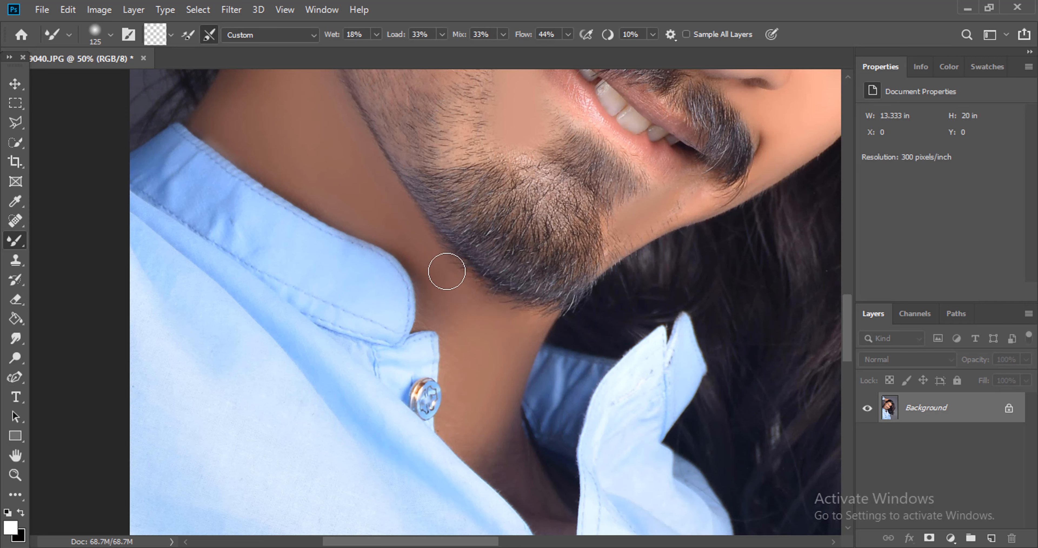
pyautogui.press(']')
pyautogui.press(']')
pyautogui.scroll(-4, 499, 433)
# Touch up the bare skin beside the goatee at 150 px and below the mouth corner at 125 px
pyautogui.scroll(5, 498, 436)
pyautogui.scroll(6, 440, 308)
pyautogui.press('[')
pyautogui.press('[')
pyautogui.press('[')
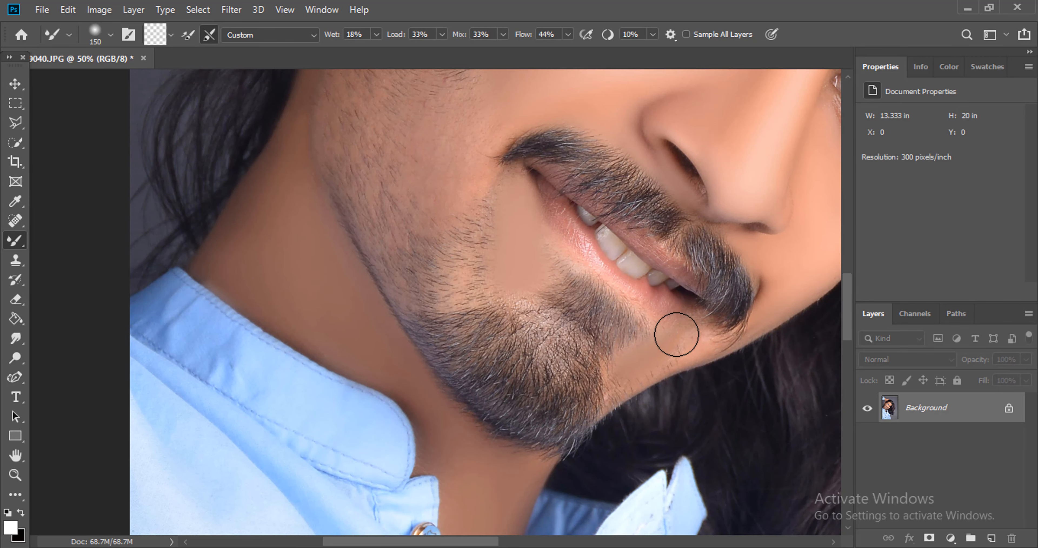
pyautogui.scroll(9, 534, 295)
pyautogui.press(']')
pyautogui.press(']')
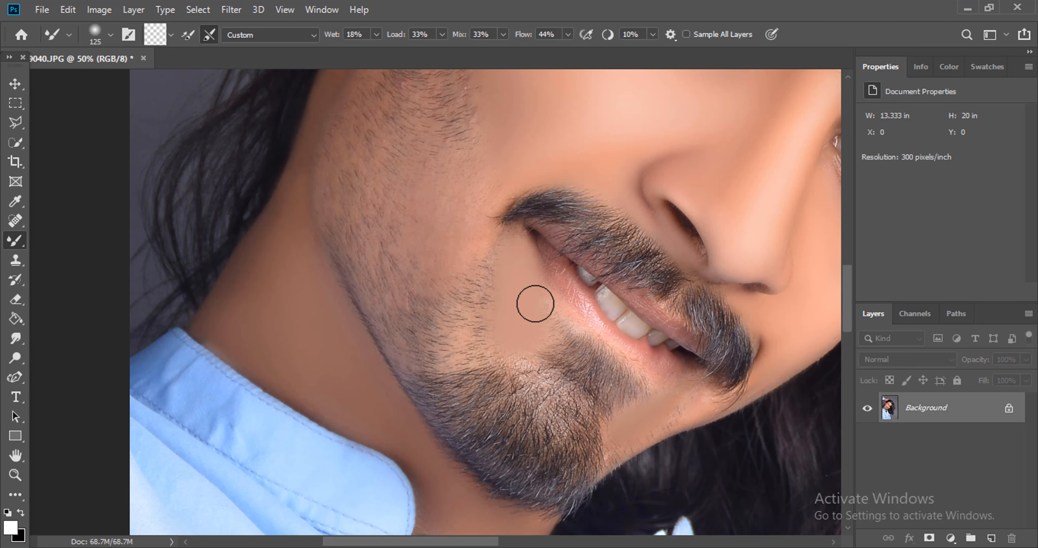
# Touch up the cheek beside the sideburn at 150 px and the temple at 200 px
pyautogui.scroll(10, 491, 220)
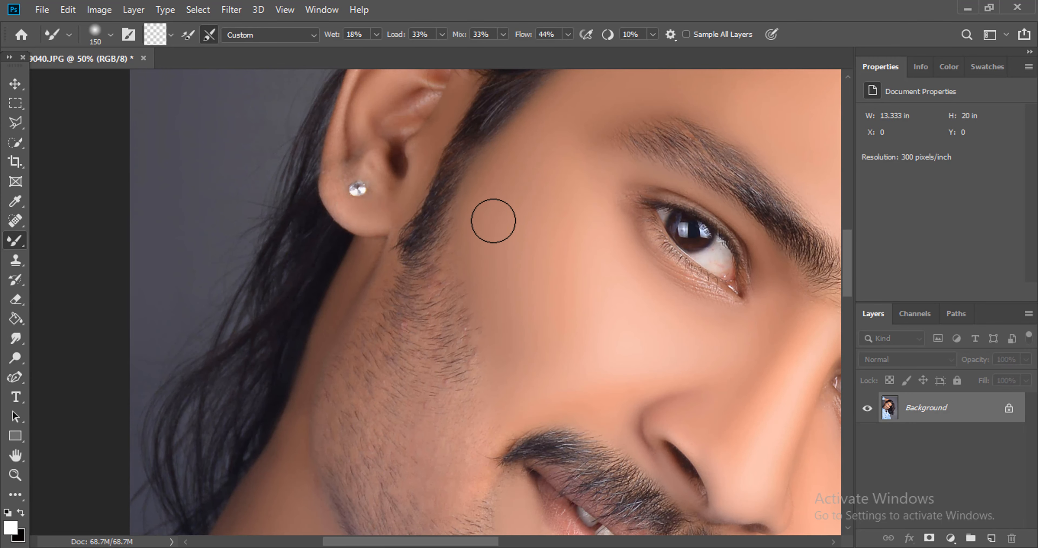
pyautogui.hscroll(4, 445, 296)
pyautogui.press(']')
pyautogui.press(']')
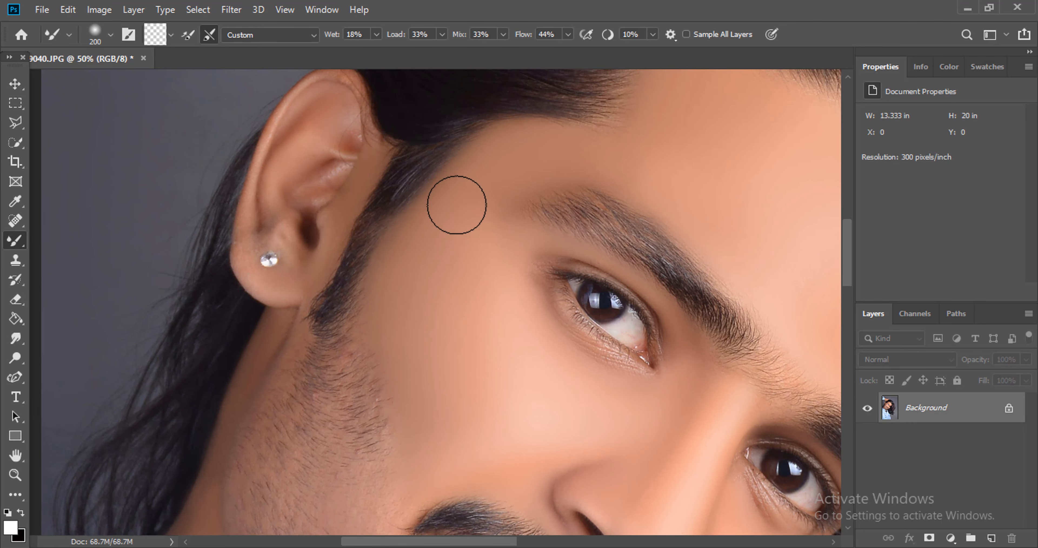
# Fit the whole portrait on screen and zoom in to check the overall skin retouch
pyautogui.click(17, 477)
pyautogui.hotkey('ctrl', '0')
pyautogui.click(415, 286)
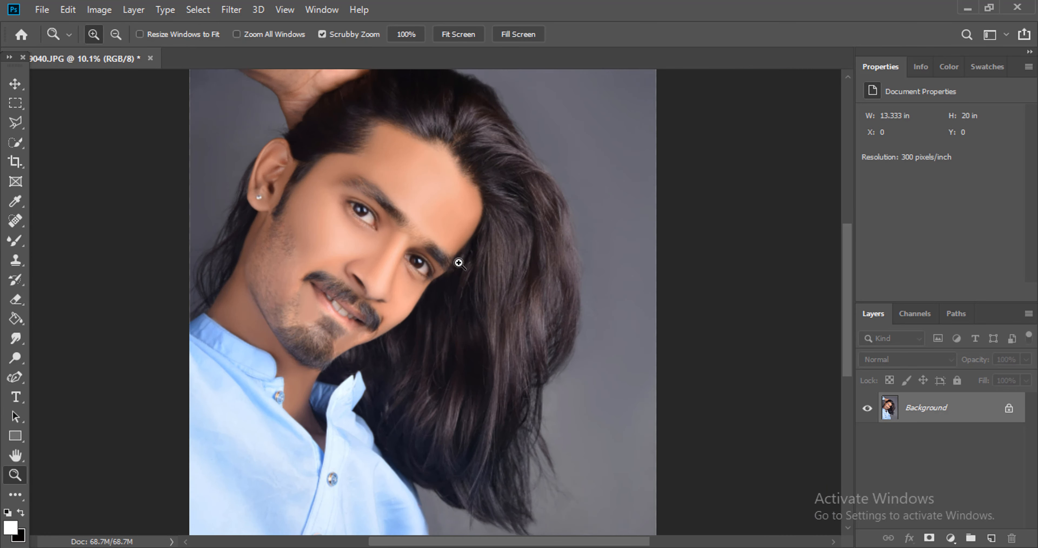
pyautogui.click(250, 292)
pyautogui.click(440, 250)
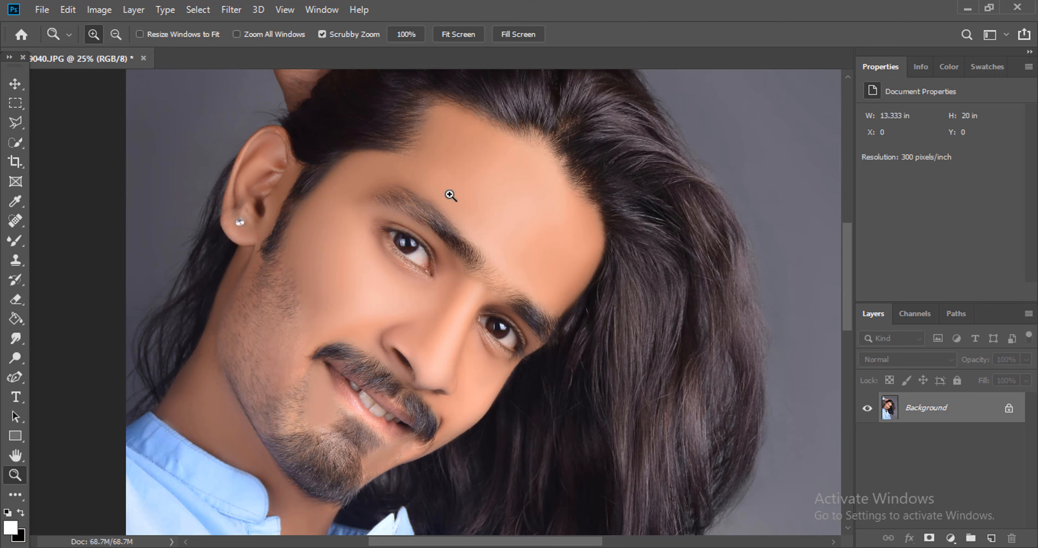
pyautogui.scroll(2, 450, 196)
pyautogui.click(337, 231)
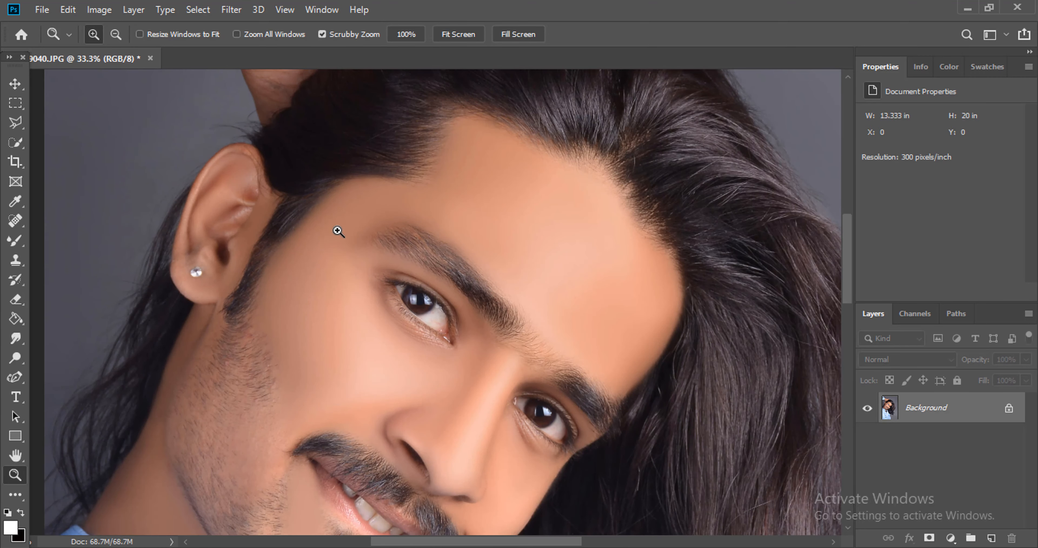
pyautogui.click(16, 240)
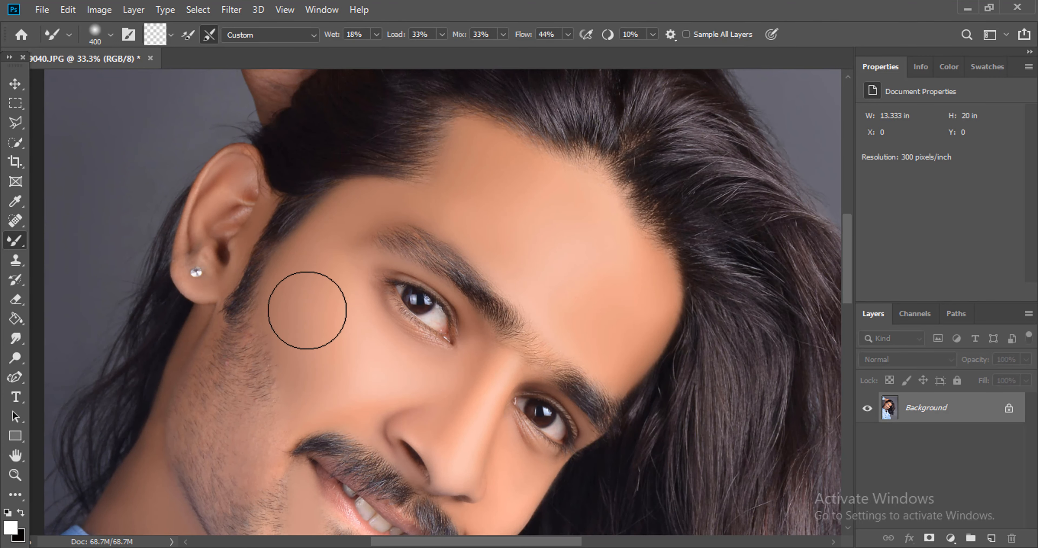
pyautogui.scroll(2, 306, 282)
# Open the portrait in the Camera Raw Filter and set the preview zoom to 33% on the face
pyautogui.click(231, 9)
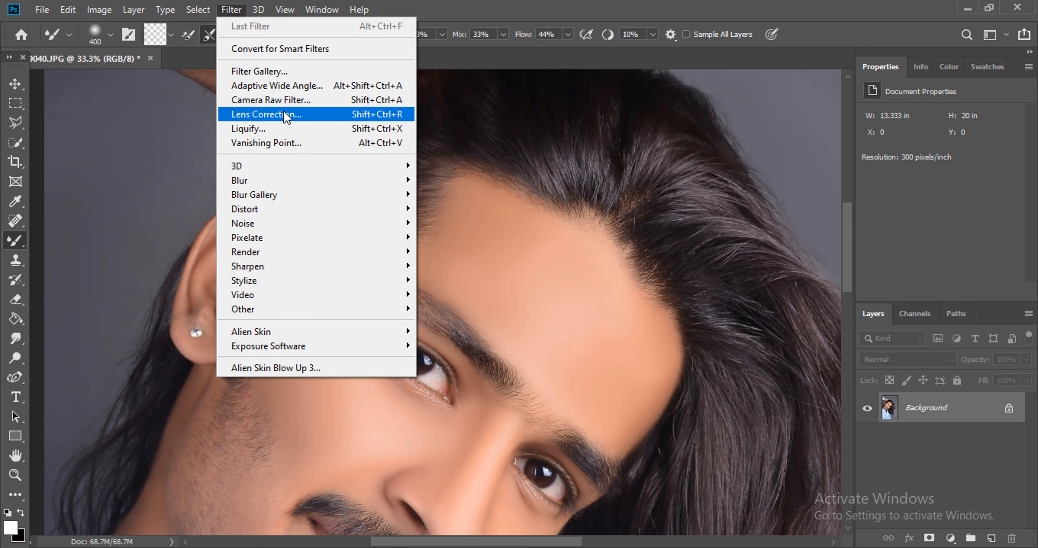
pyautogui.click(266, 101)
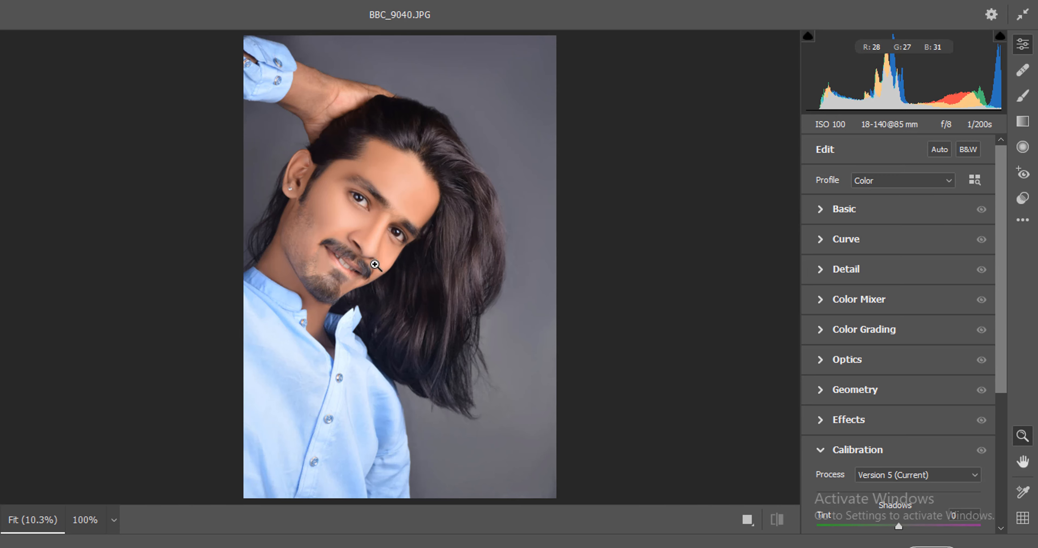
pyautogui.click(351, 242)
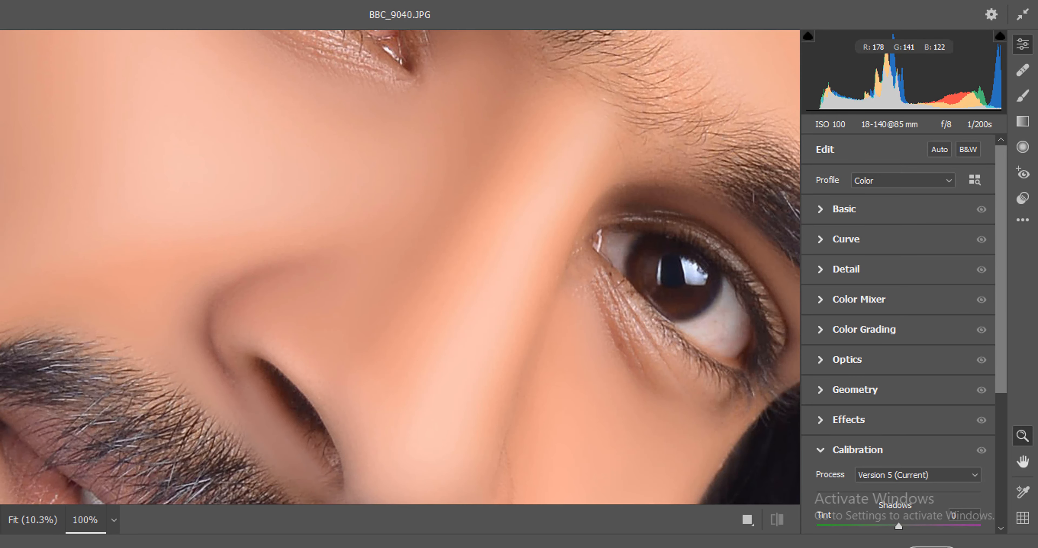
pyautogui.click(114, 519)
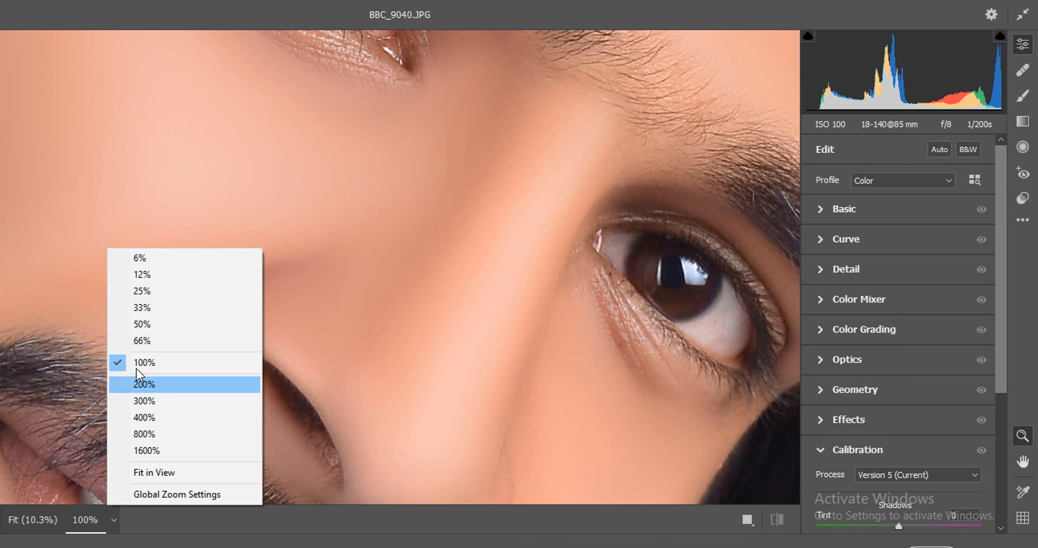
pyautogui.click(158, 386)
pyautogui.click(114, 520)
pyautogui.click(143, 325)
pyautogui.click(114, 520)
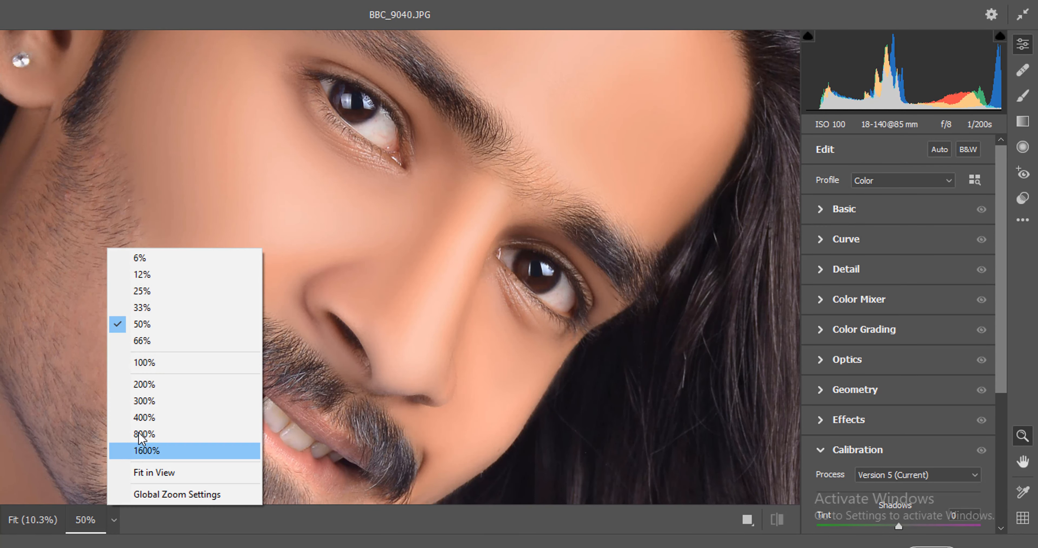
pyautogui.click(139, 307)
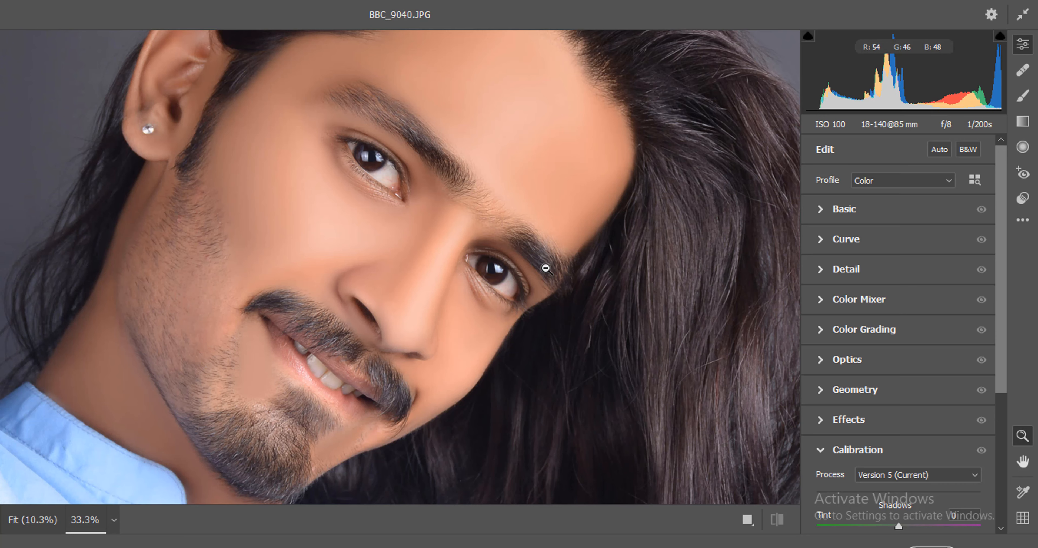
# In the Basic adjustments, set Highlights to -33, Shadows to +55, Whites to -17 and Blacks to -14
pyautogui.click(857, 209)
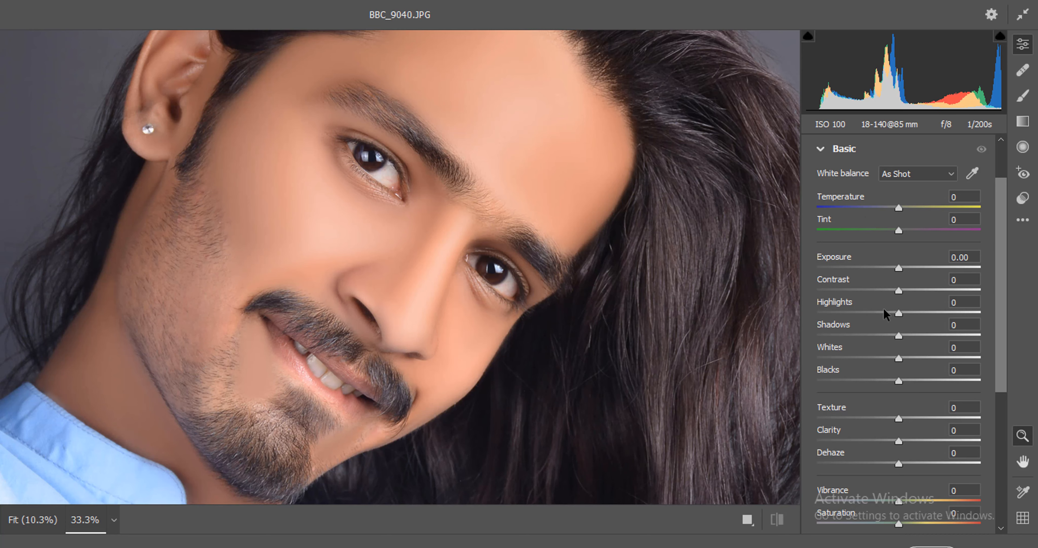
pyautogui.moveTo(882, 312); pyautogui.dragTo(748, 316)
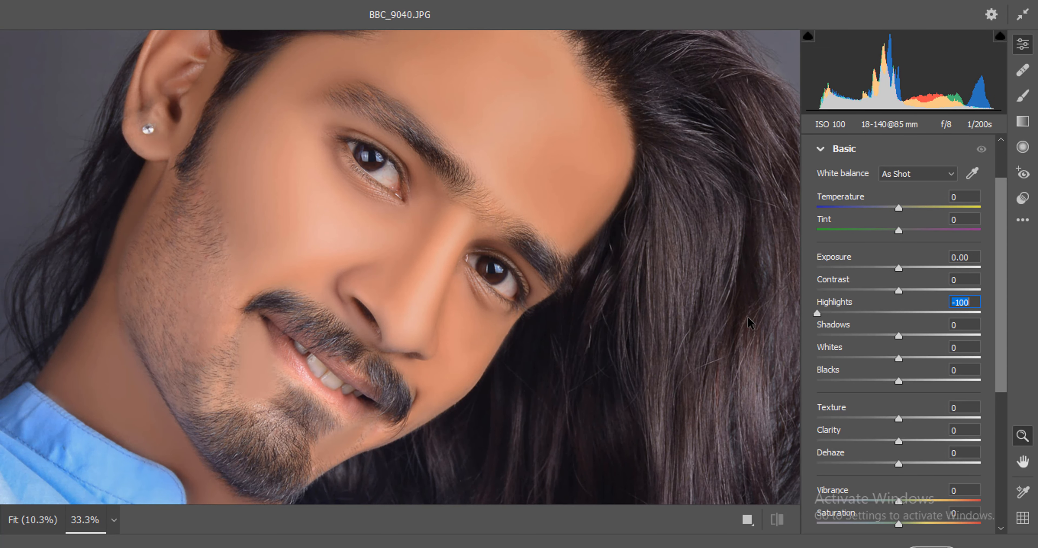
pyautogui.moveTo(820, 314); pyautogui.dragTo(871, 313)
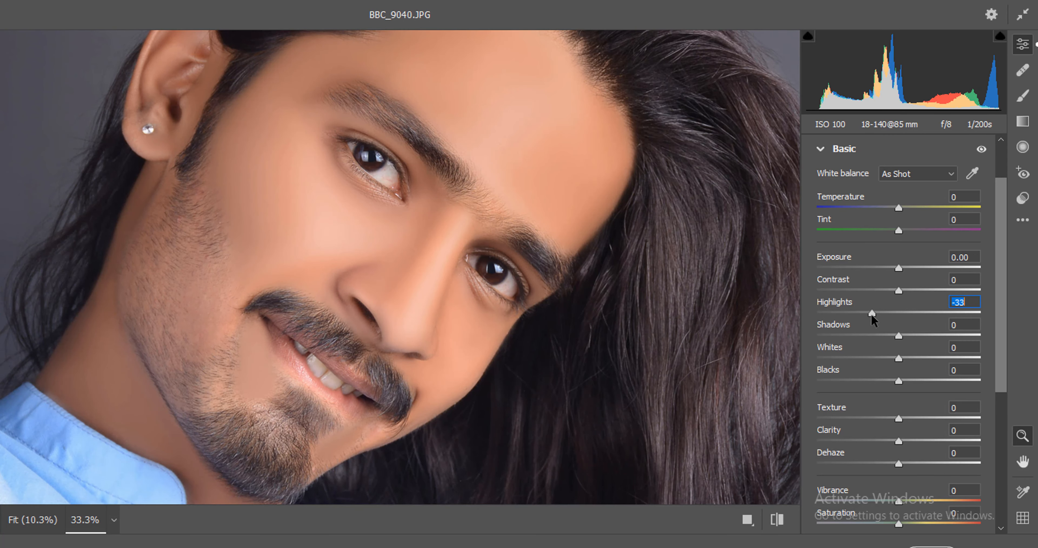
pyautogui.moveTo(890, 357); pyautogui.dragTo(943, 334)
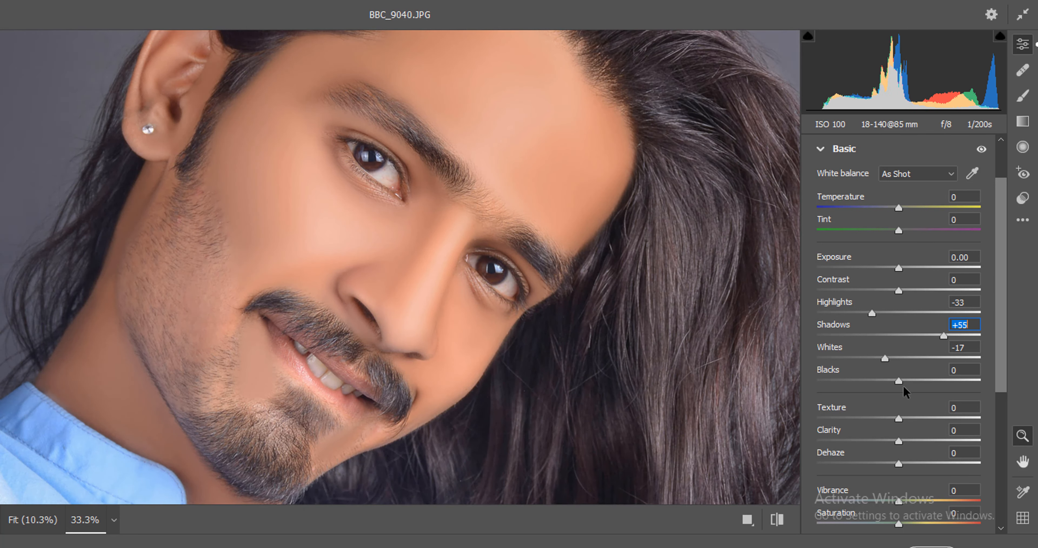
pyautogui.moveTo(891, 381); pyautogui.dragTo(888, 383)
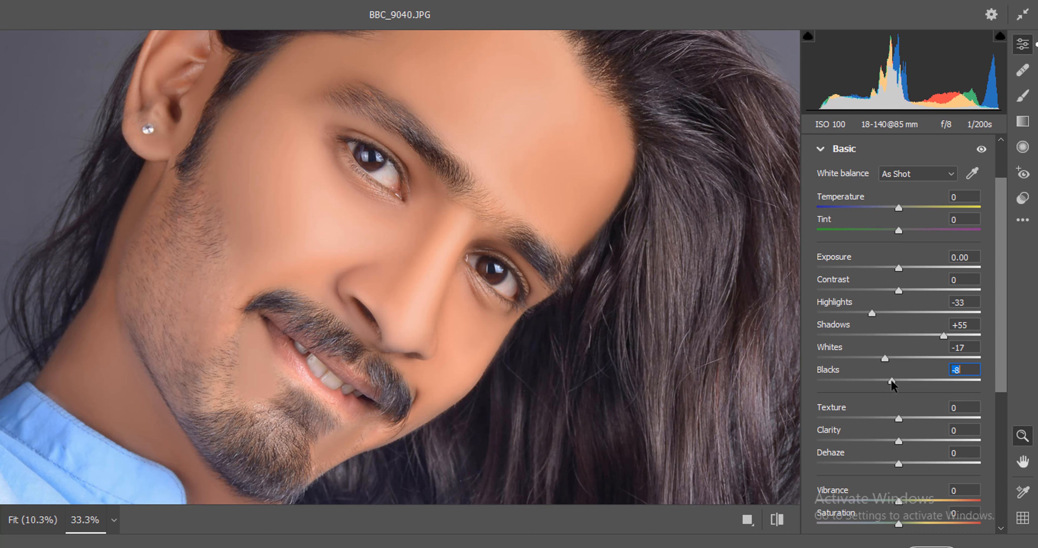
pyautogui.moveTo(891, 383); pyautogui.dragTo(887, 384)
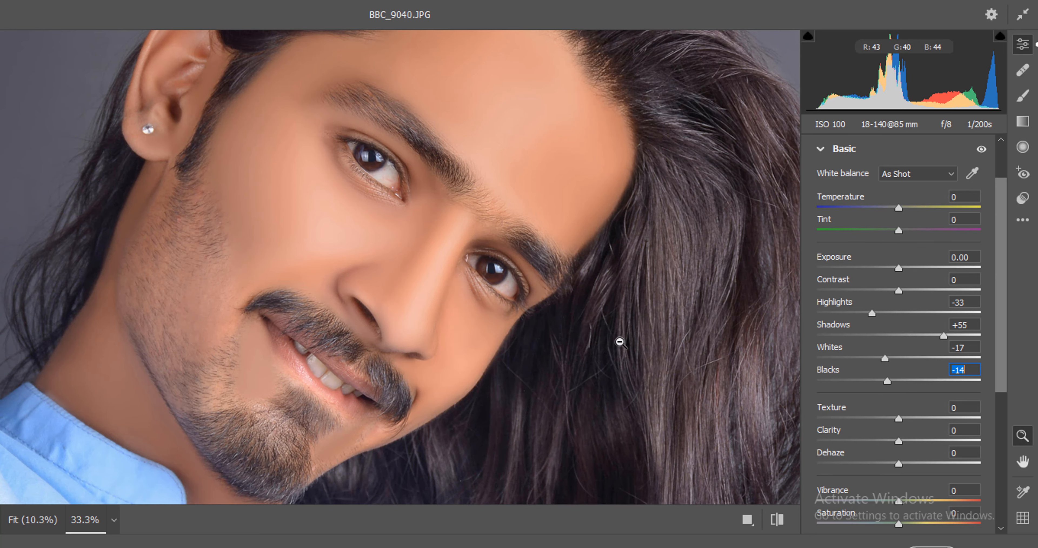
pyautogui.scroll(1, 627, 366)
pyautogui.scroll(-1, 629, 366)
pyautogui.scroll(1, 644, 368)
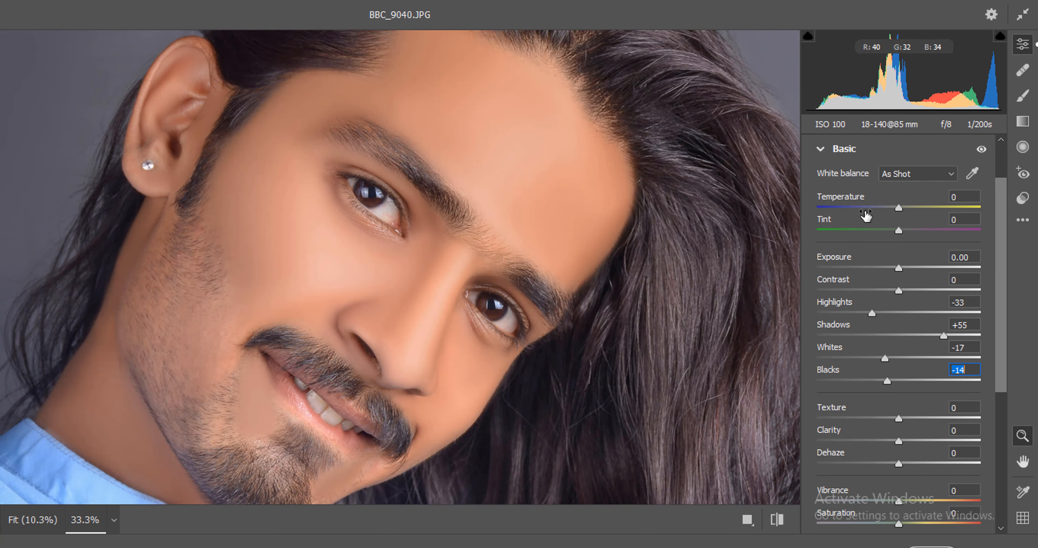
# In the Color Mixer's HSL saturation, set Reds to +67 and Oranges to -46
pyautogui.scroll(-2, 895, 375)
pyautogui.scroll(-2, 890, 370)
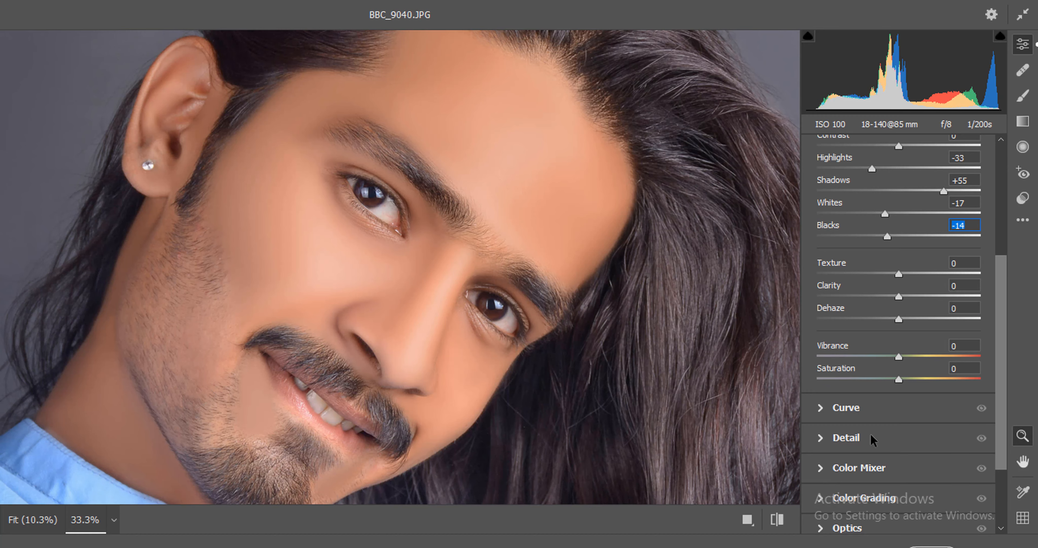
pyautogui.scroll(-1, 874, 440)
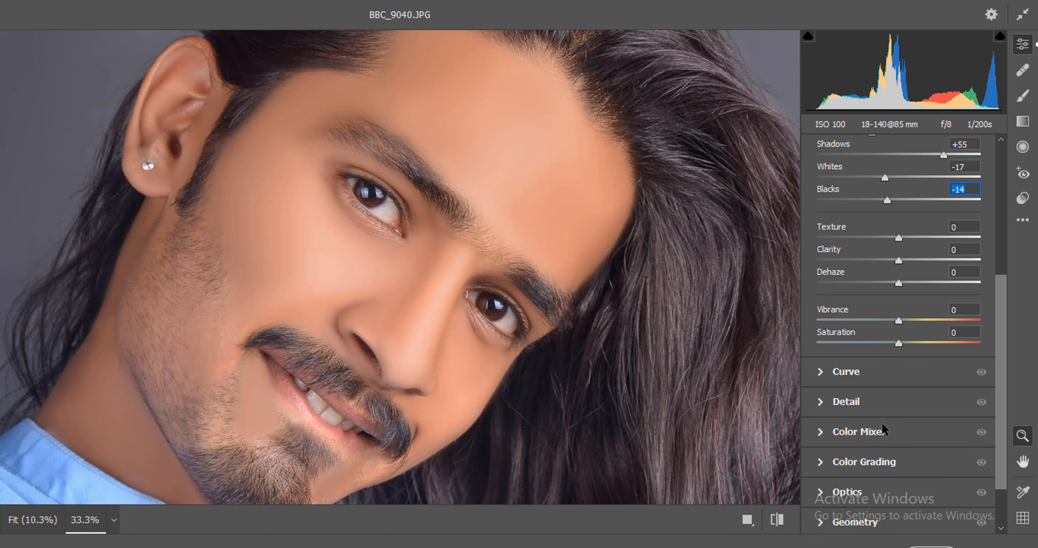
pyautogui.click(868, 432)
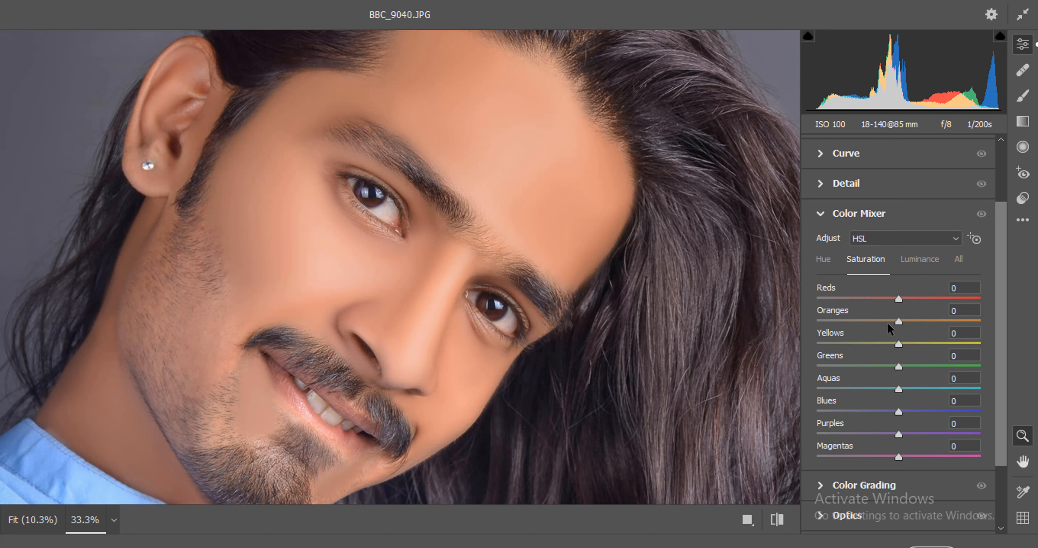
pyautogui.moveTo(884, 322); pyautogui.dragTo(954, 298)
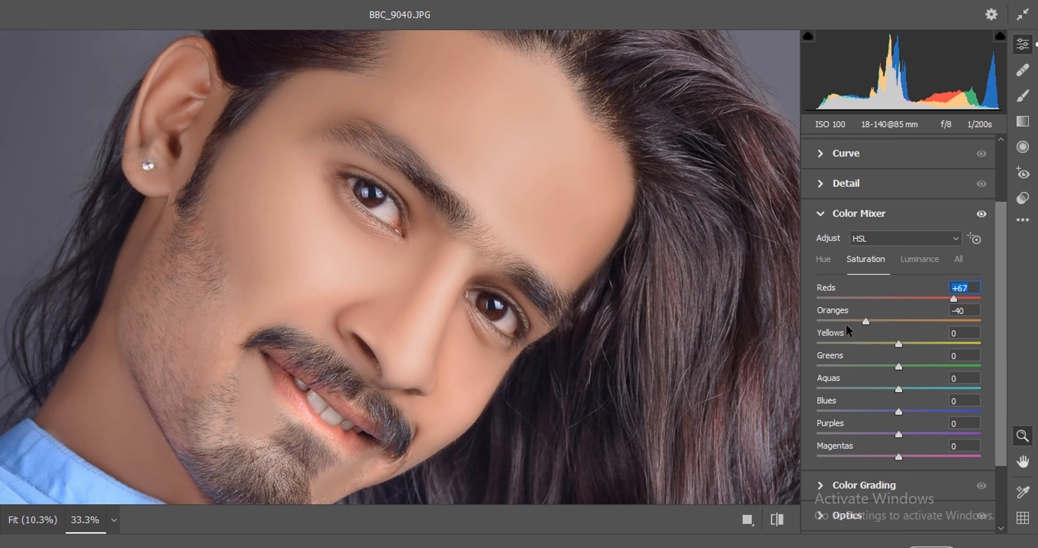
pyautogui.moveTo(861, 321); pyautogui.dragTo(849, 318)
# Compare the portrait with and without the Camera Raw adjustments
pyautogui.press('p')
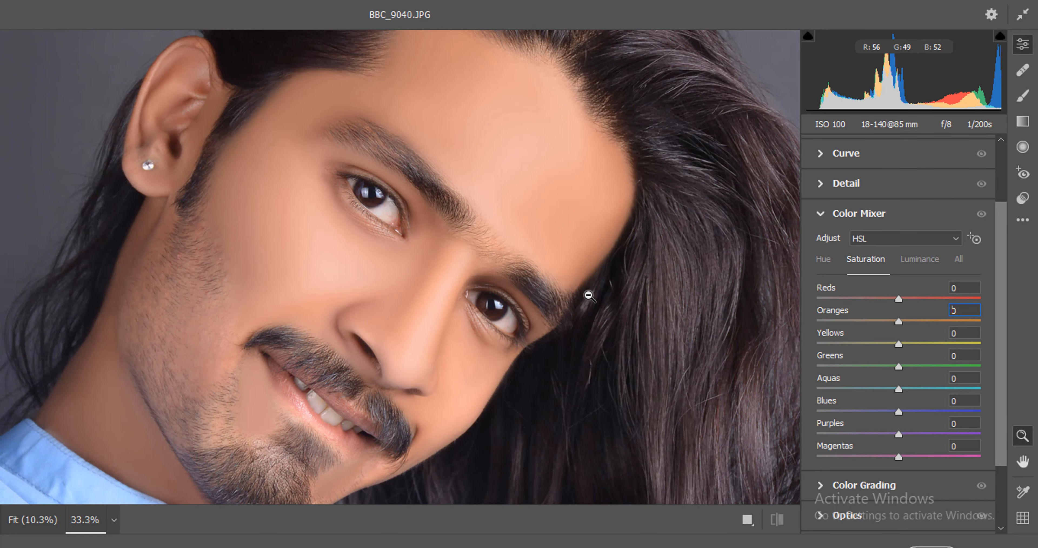
pyautogui.press('p')
pyautogui.press('p')
pyautogui.press('p')
pyautogui.scroll(-1, 906, 440)
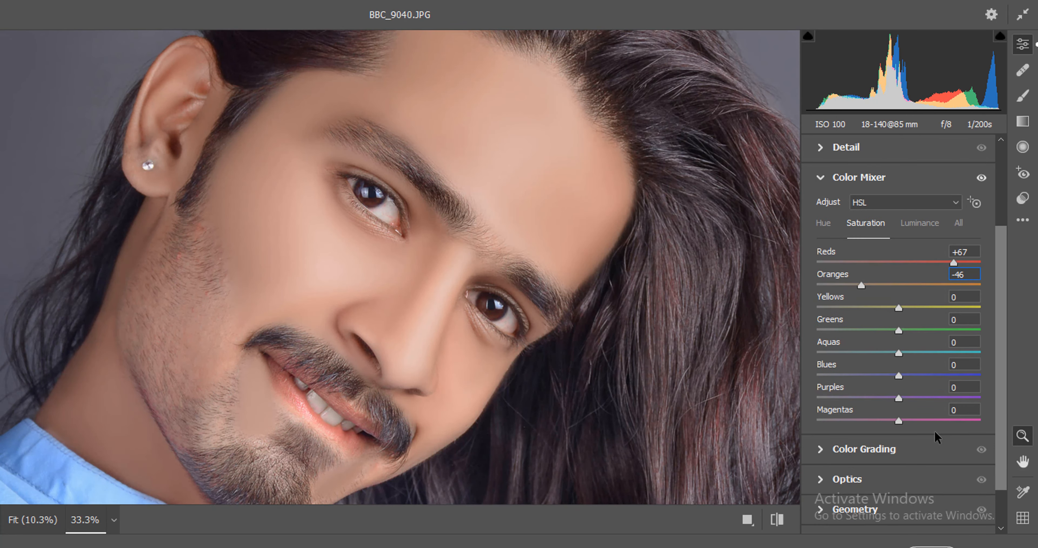
# Shift the Blues hue to -35 in the Color Mixer while viewing the whole portrait
pyautogui.rightClick(622, 286)
pyautogui.click(664, 195)
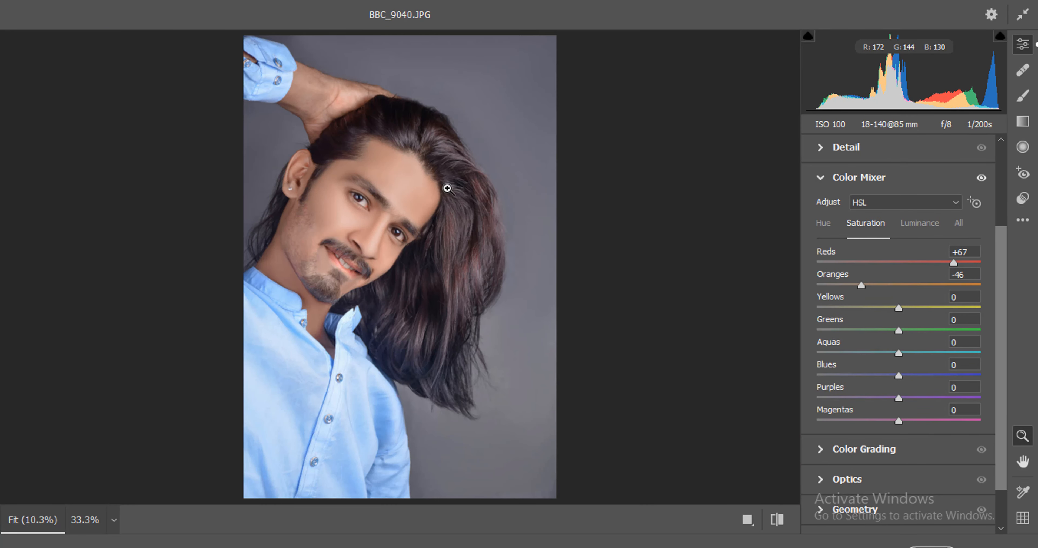
pyautogui.moveTo(901, 374); pyautogui.dragTo(869, 374)
pyautogui.click(825, 223)
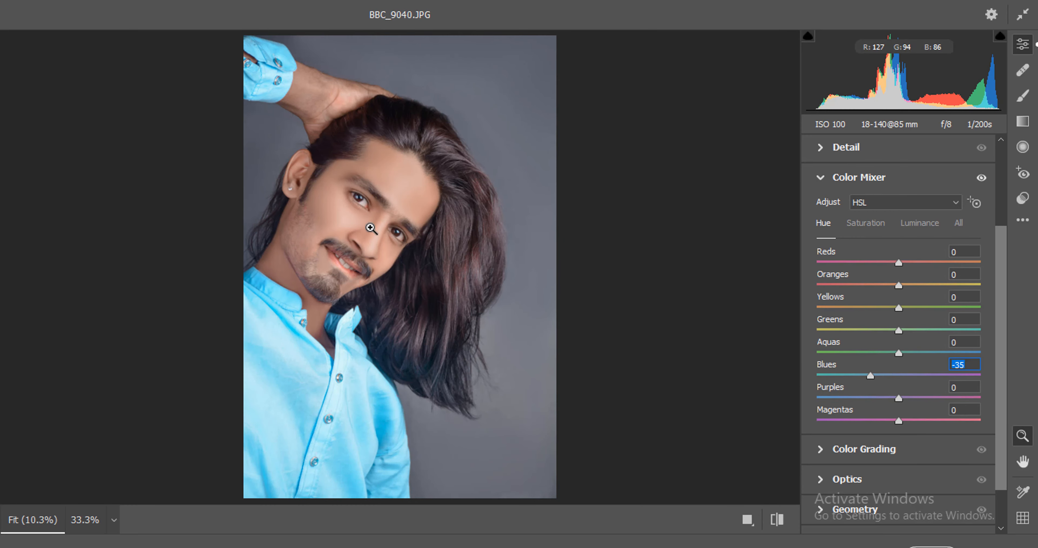
pyautogui.scroll(-2, 920, 366)
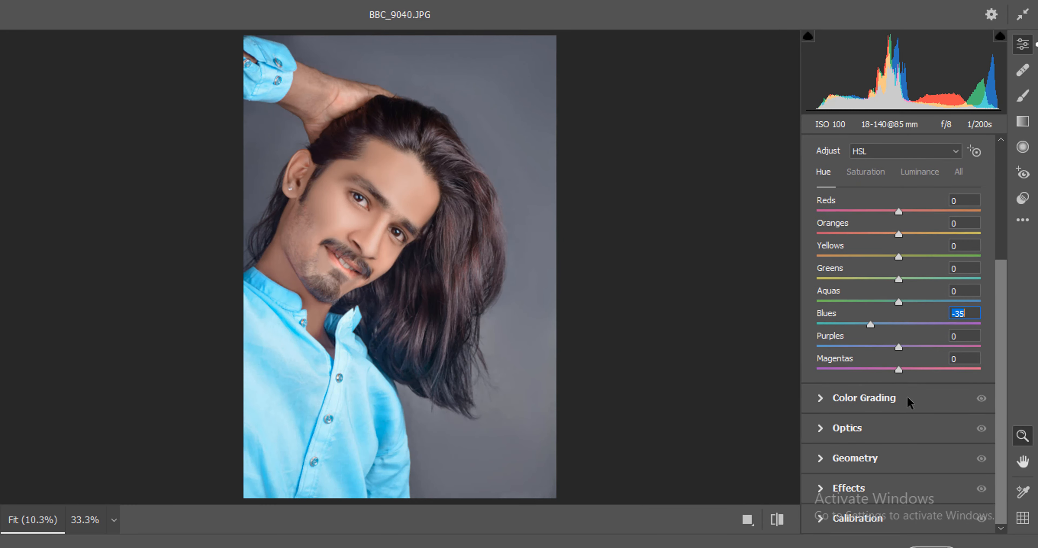
# Add a vignette in the Effects settings with an amount of -23 and a midpoint of 55
pyautogui.click(868, 487)
pyautogui.moveTo(891, 365); pyautogui.dragTo(879, 369)
pyautogui.moveTo(897, 416); pyautogui.dragTo(907, 416)
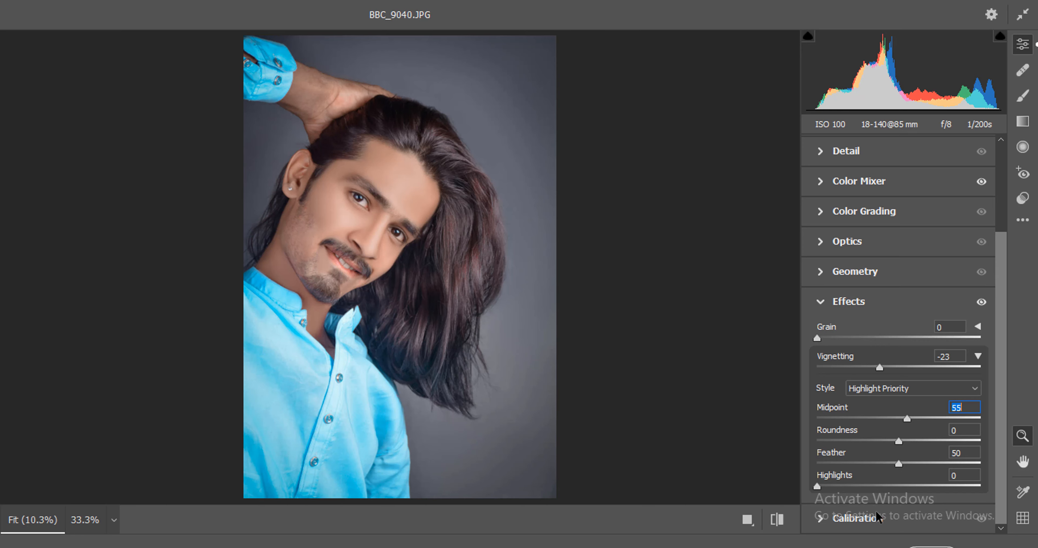
# In Calibration, set Blue Primary saturation to +25, Green Primary saturation to +7 and Red Primary saturation to +7
pyautogui.click(878, 518)
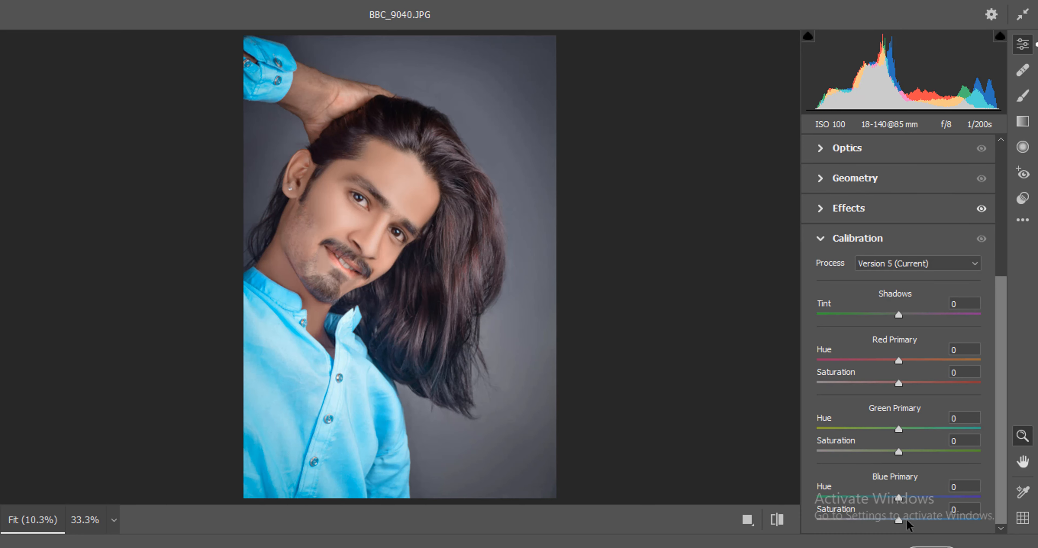
pyautogui.moveTo(906, 519); pyautogui.dragTo(915, 521)
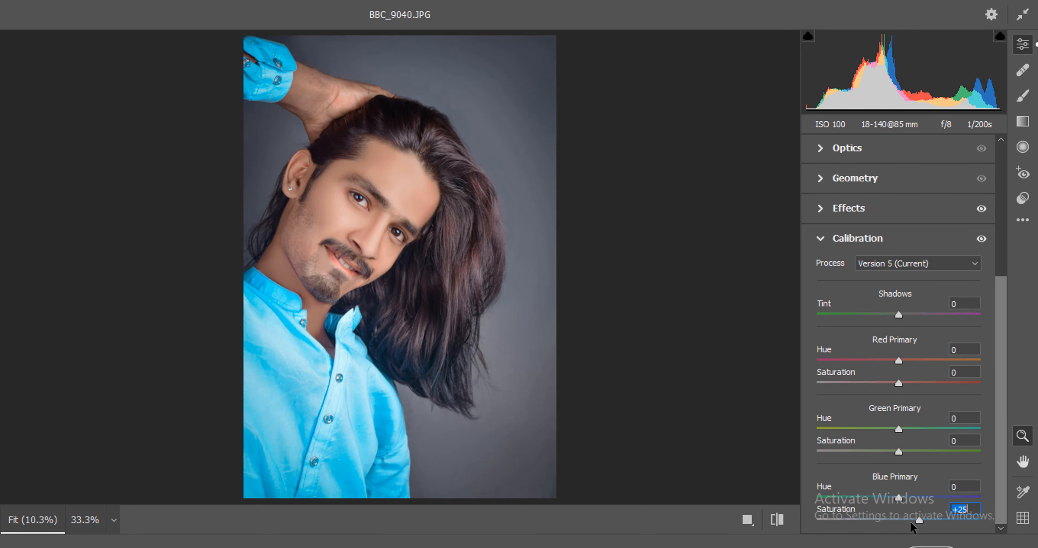
pyautogui.click(899, 450)
pyautogui.moveTo(900, 448); pyautogui.dragTo(904, 450)
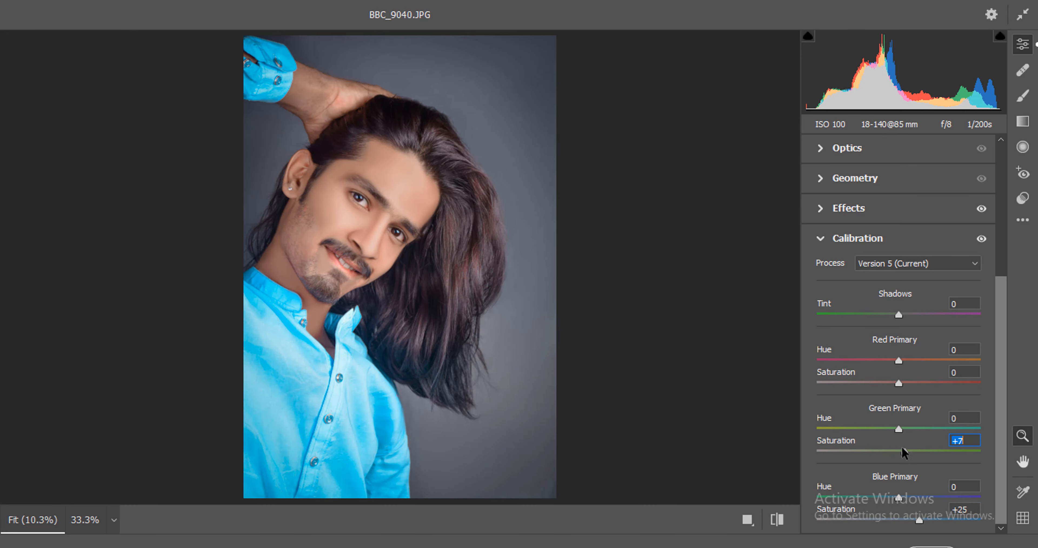
pyautogui.moveTo(897, 386); pyautogui.dragTo(905, 386)
pyautogui.scroll(3, 312, 236)
pyautogui.scroll(-3, 410, 356)
pyautogui.scroll(2, 886, 274)
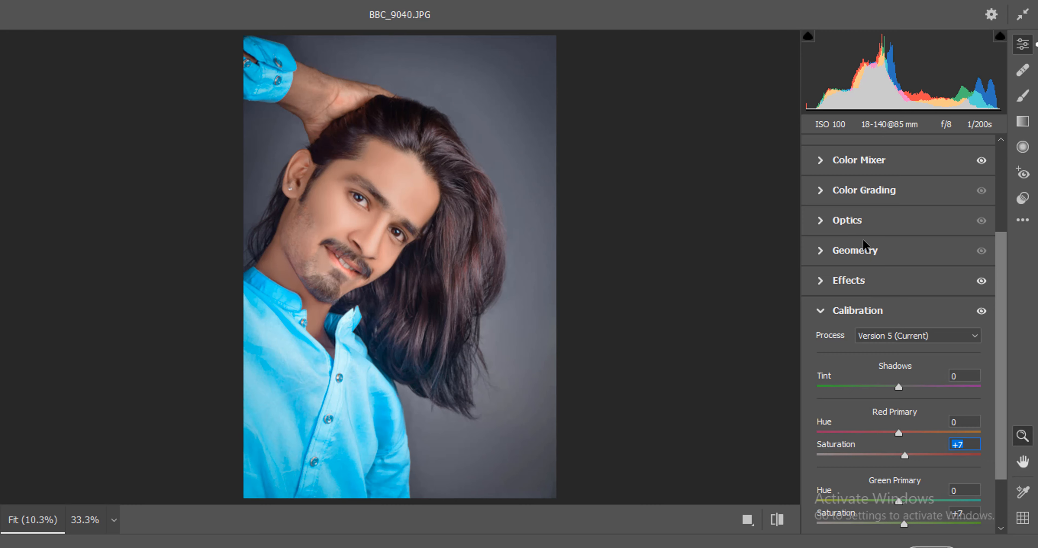
# In Color Grading, tint the highlights yellow with hue 66 and saturation 43, and the shadows slightly blue
pyautogui.click(865, 191)
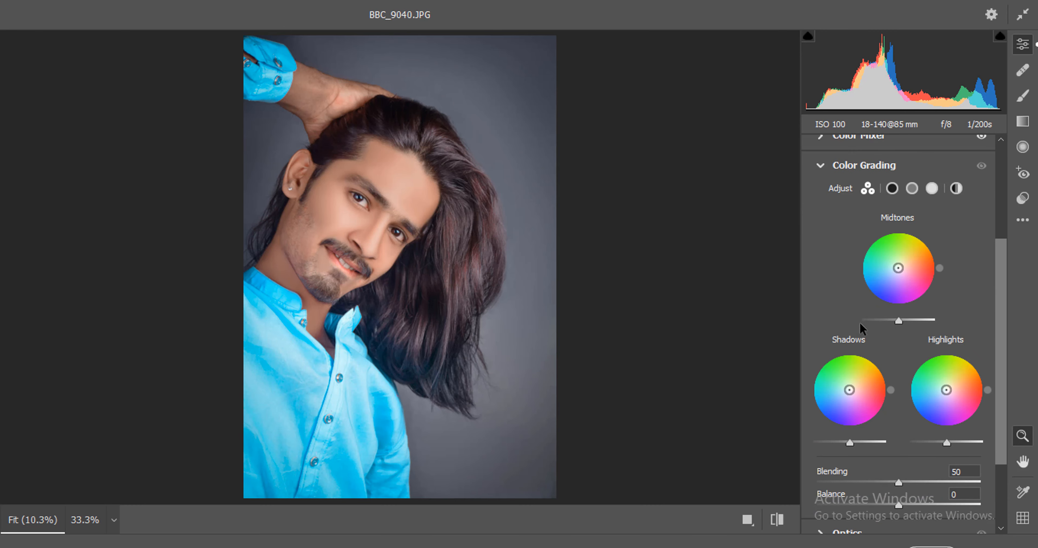
pyautogui.moveTo(945, 389); pyautogui.dragTo(952, 376)
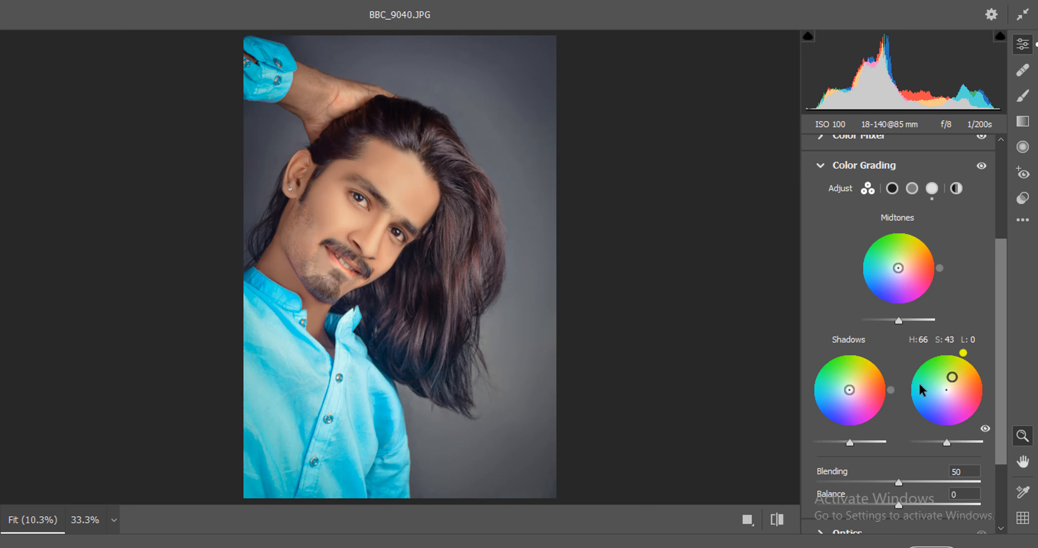
pyautogui.moveTo(850, 392); pyautogui.dragTo(844, 393)
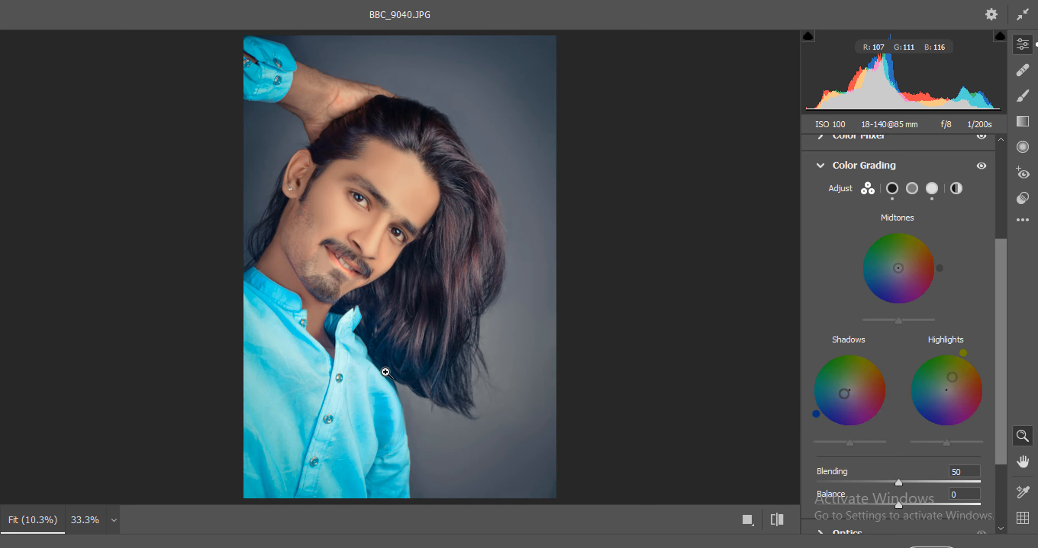
pyautogui.scroll(-1, 938, 287)
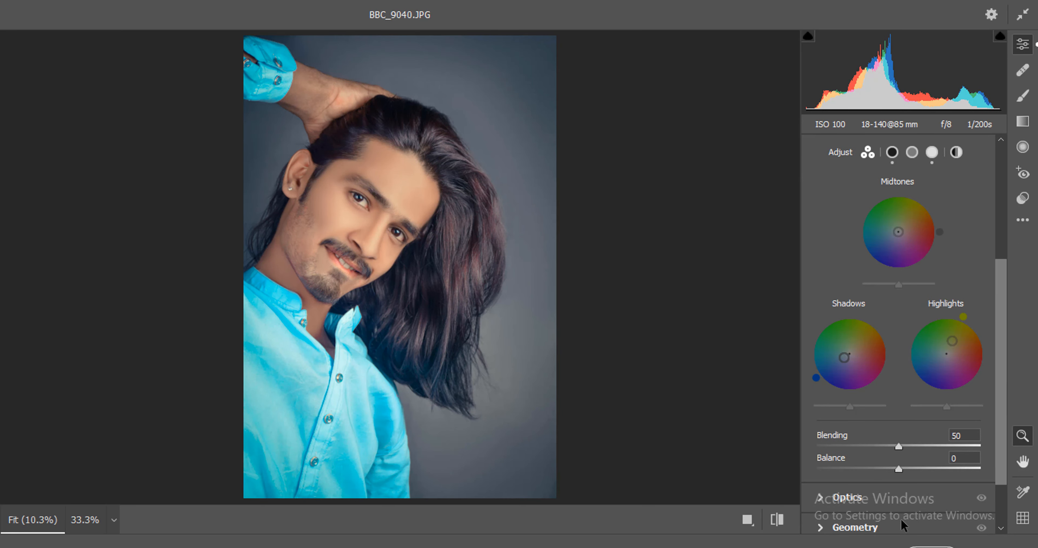
pyautogui.click(381, 164)
pyautogui.scroll(-4, 454, 297)
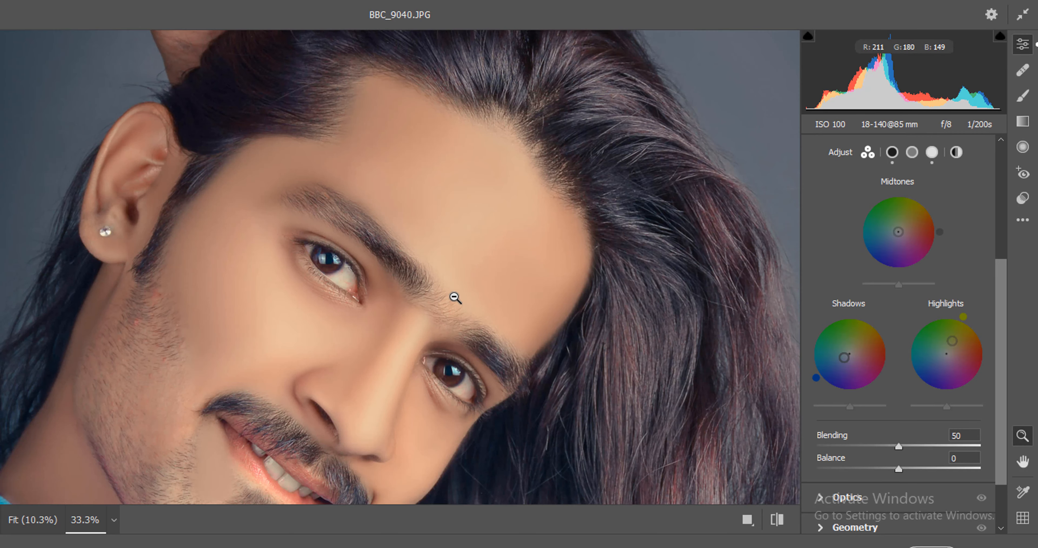
# Compare the color-graded portrait with its unfiltered version in the preview and apply the Camera Raw Filter
pyautogui.press('p')
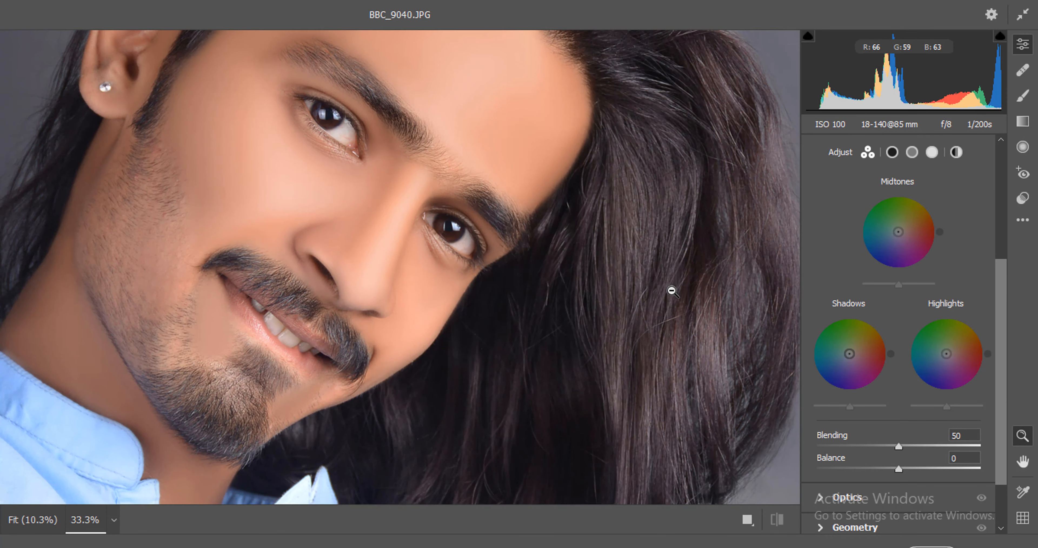
pyautogui.press('p')
pyautogui.click(933, 542)
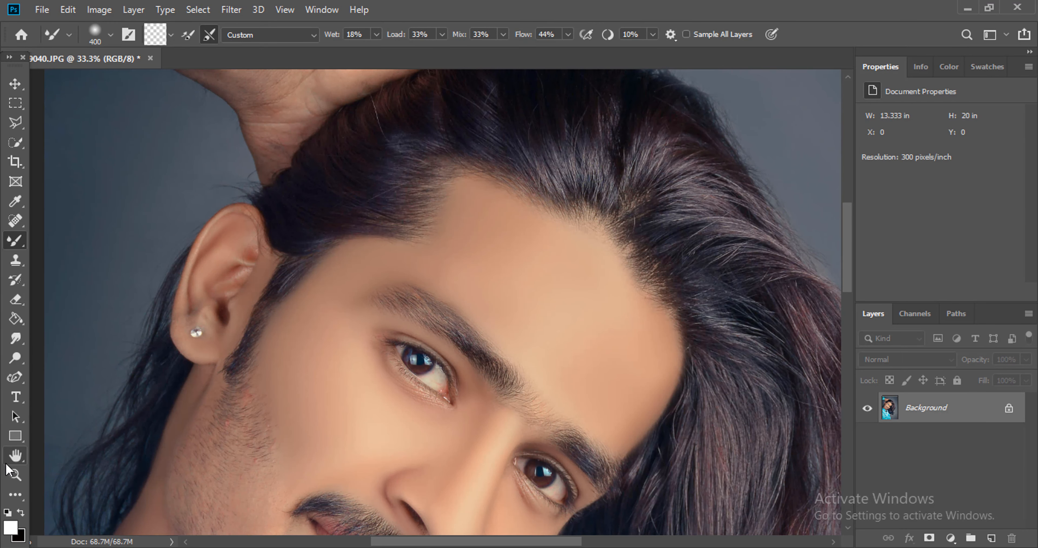
# Examine the smoothed skin and color grade on the face, both close up and at full view
pyautogui.click(13, 476)
pyautogui.rightClick(594, 244)
pyautogui.click(607, 254)
pyautogui.click(396, 225)
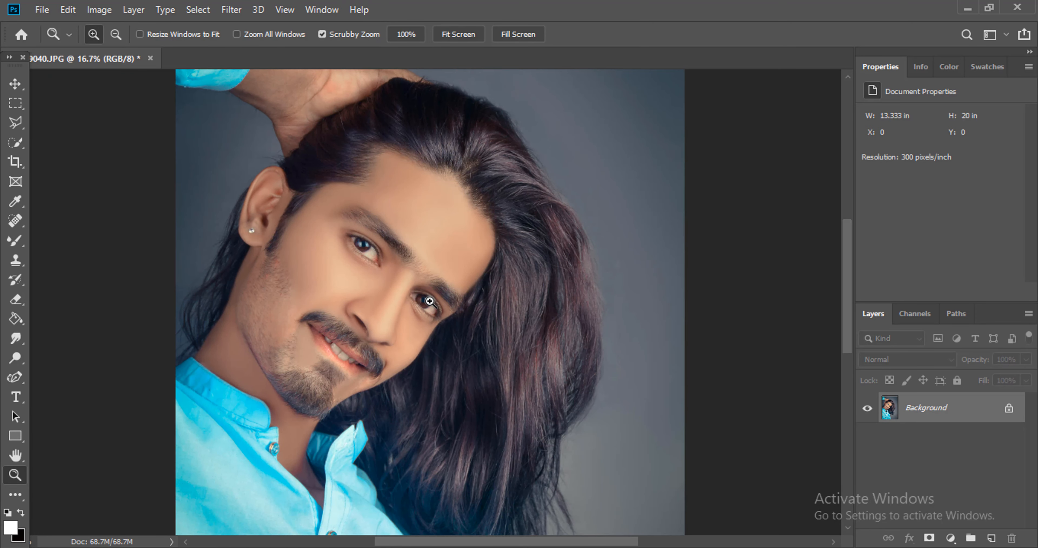
pyautogui.click(462, 274)
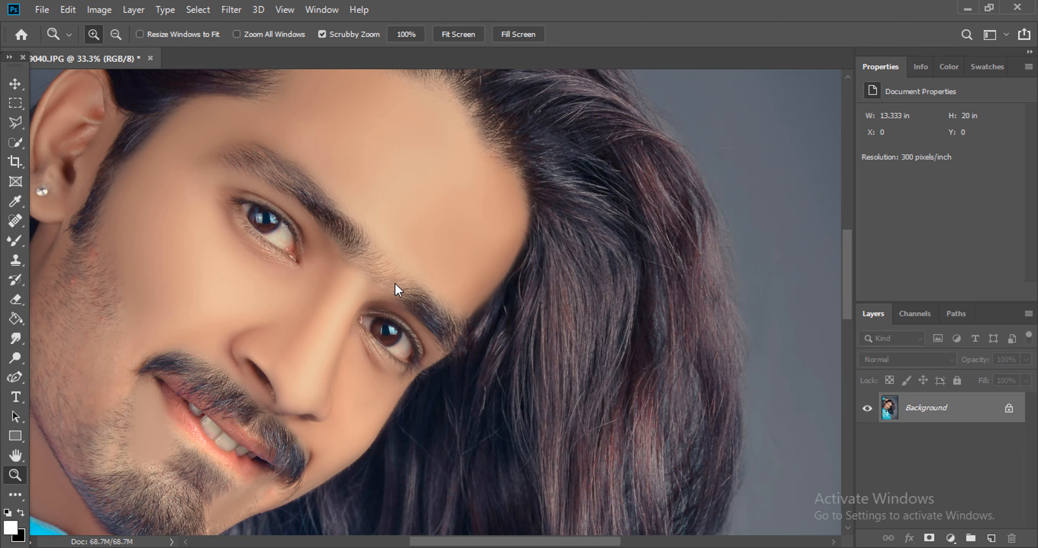
pyautogui.hotkey('ctrl', '0')
pyautogui.click(476, 235)
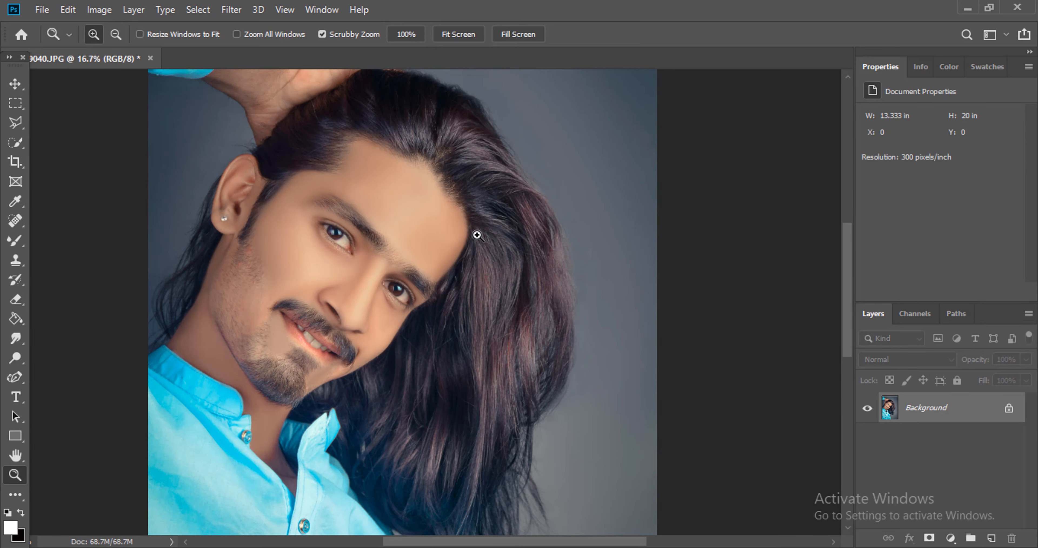
# Switch to the desktop and rename the original BBC_9040 photo file as 4444
pyautogui.click(975, 12)
pyautogui.click(949, 272)
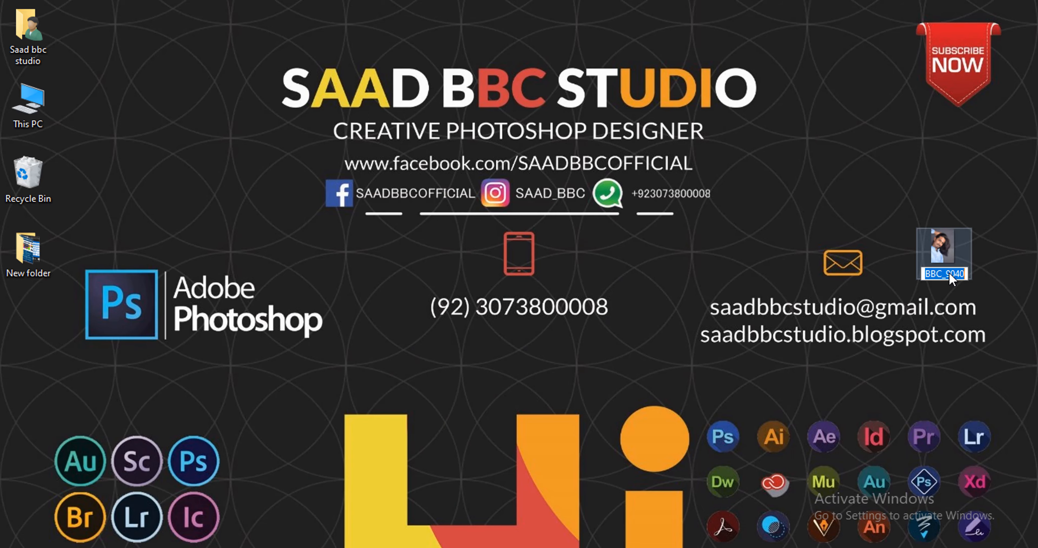
pyautogui.press('F2')
pyautogui.write('4444')
pyautogui.press('Return')
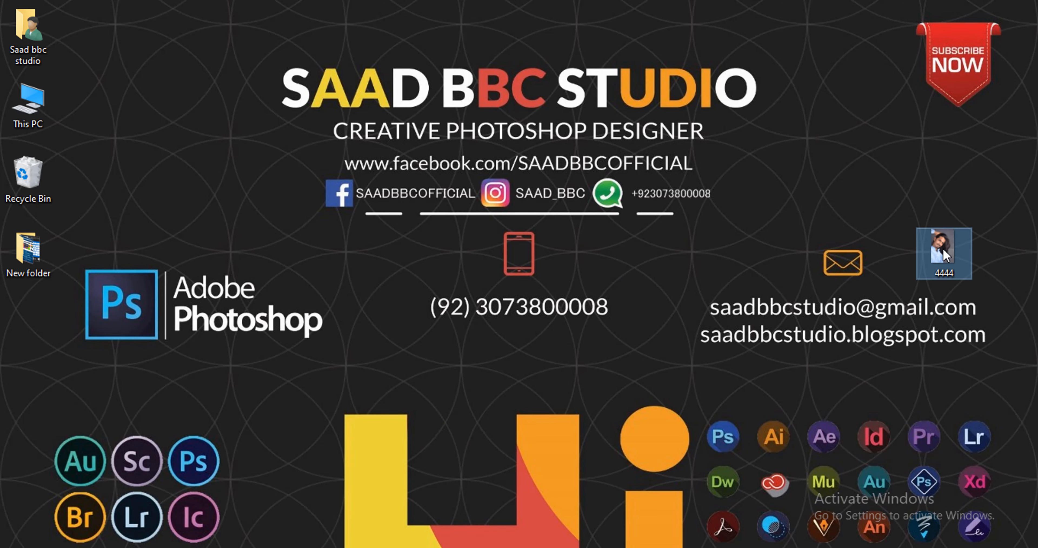
# Place the original photo 4444 as a layer above the retouched portrait and align it with the canvas at Y 0 in
pyautogui.moveTo(943, 249); pyautogui.dragTo(403, 372)
pyautogui.click(15, 475)
pyautogui.rightClick(540, 232)
pyautogui.click(551, 241)
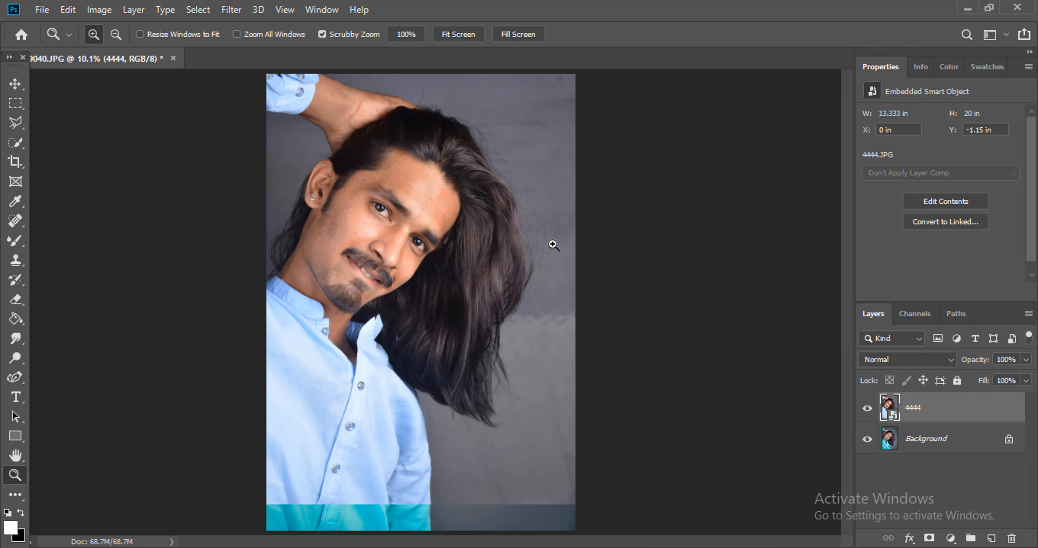
pyautogui.click(15, 84)
pyautogui.moveTo(441, 205); pyautogui.dragTo(442, 231)
# Compare the face before and after retouching by toggling the visibility of layer 4444, leaving it hidden
pyautogui.click(15, 475)
pyautogui.click(413, 222)
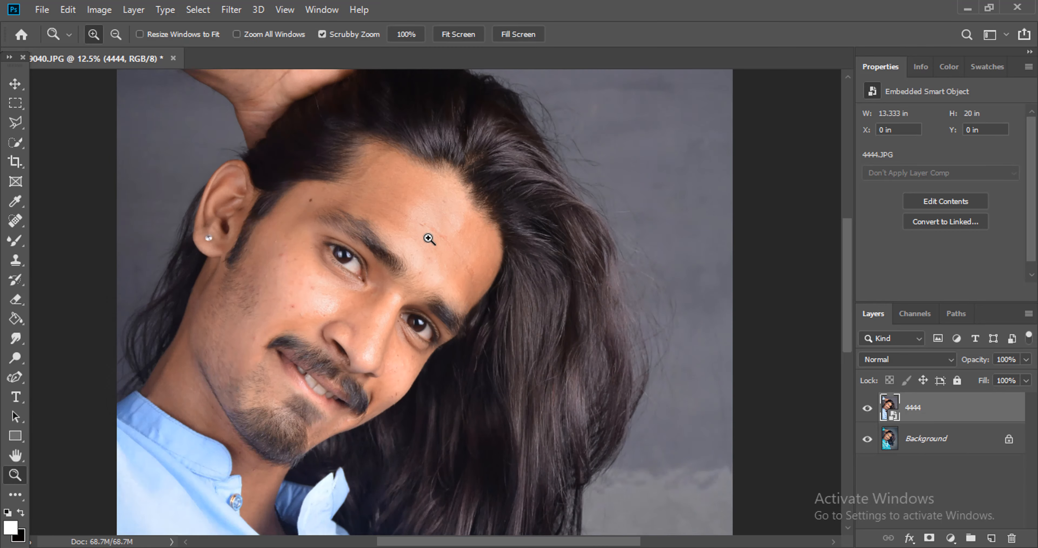
pyautogui.click(428, 239)
pyautogui.click(362, 224)
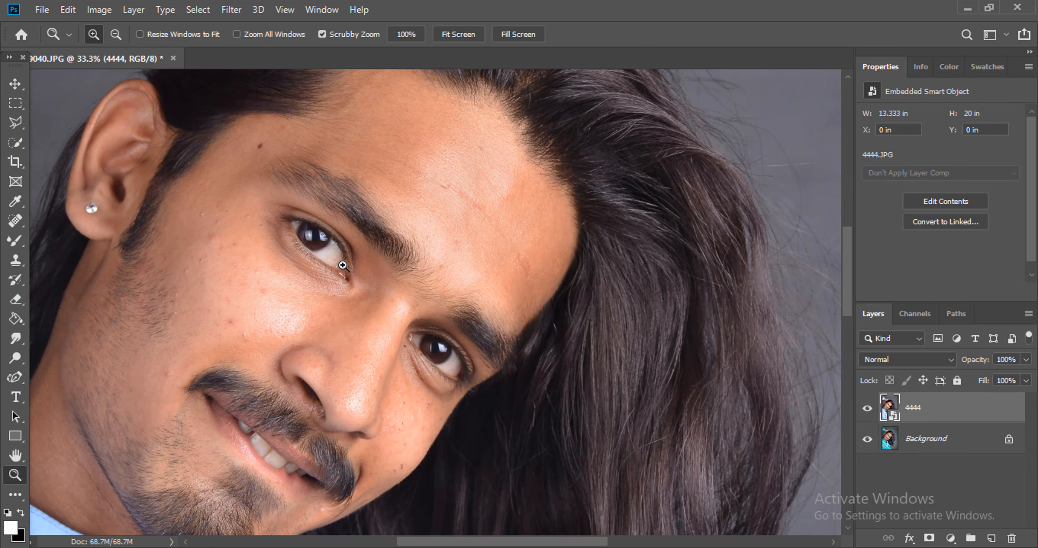
pyautogui.click(867, 408)
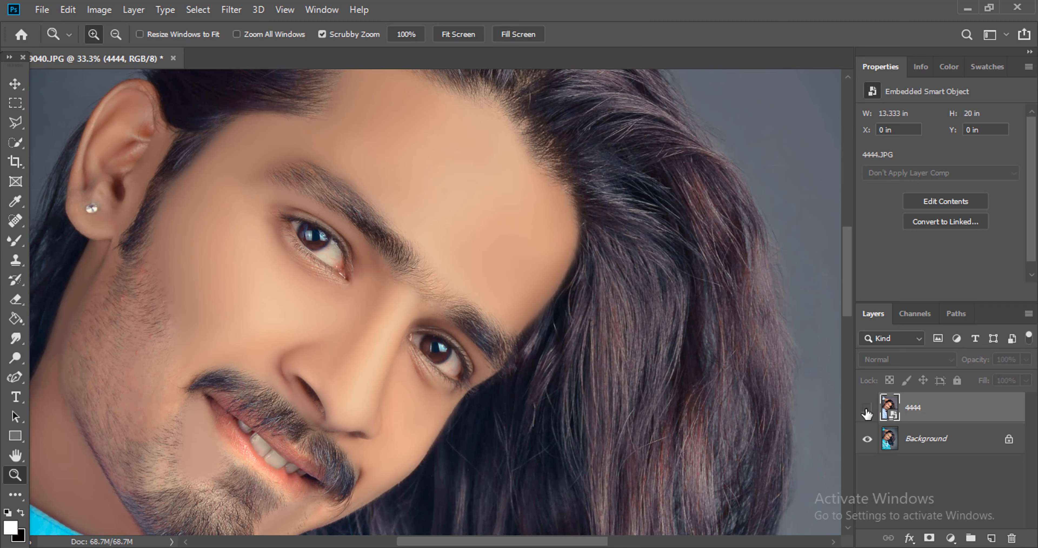
pyautogui.click(867, 408)
pyautogui.click(867, 408)
pyautogui.click(867, 408)
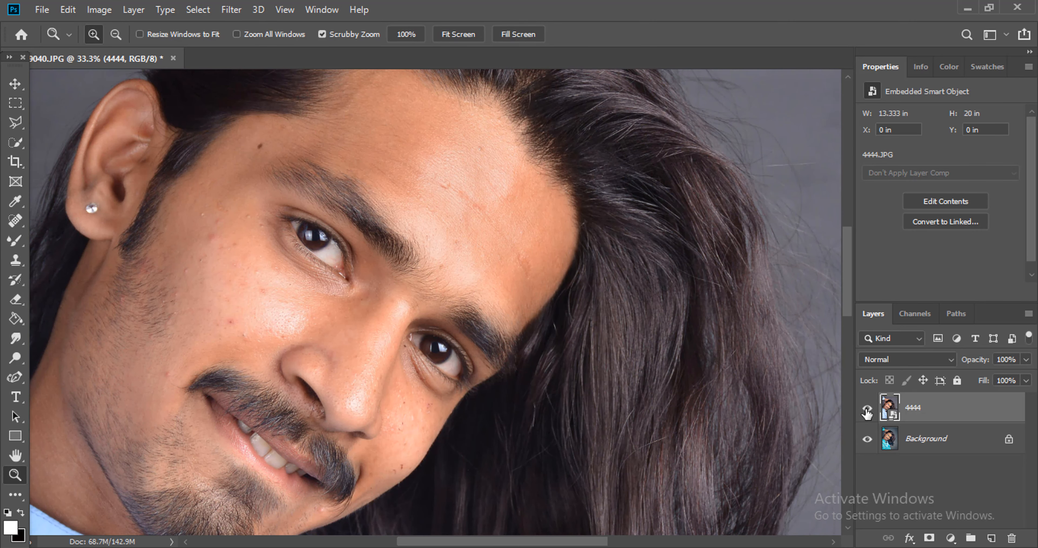
pyautogui.click(867, 408)
pyautogui.click(867, 408)
pyautogui.click(867, 408)
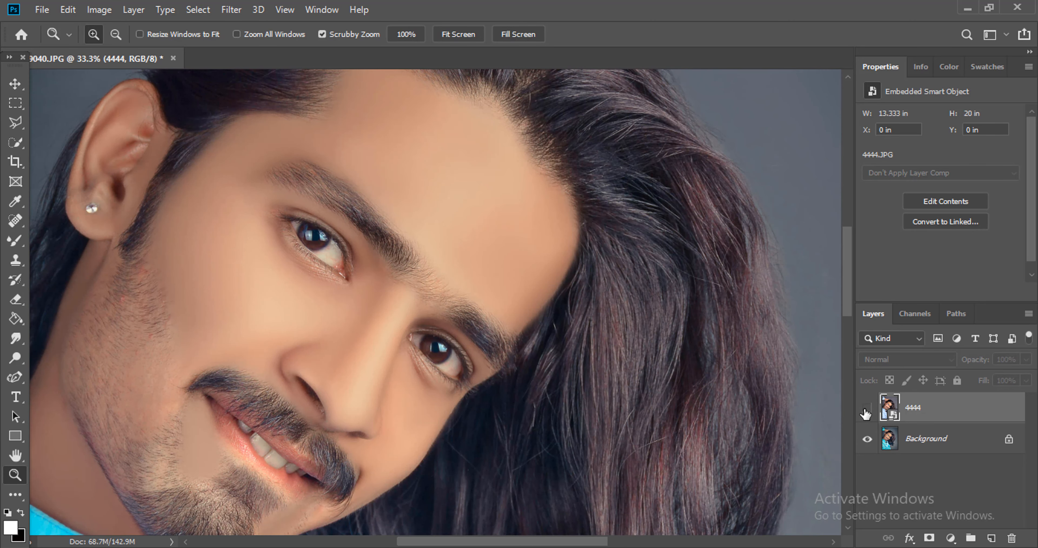
pyautogui.click(867, 407)
pyautogui.click(867, 408)
pyautogui.click(866, 409)
pyautogui.click(866, 409)
pyautogui.click(866, 410)
pyautogui.click(867, 409)
# Reopen the Camera Raw Filter on the Background layer and set Texture to +20 and Clarity to +18
pyautogui.click(886, 444)
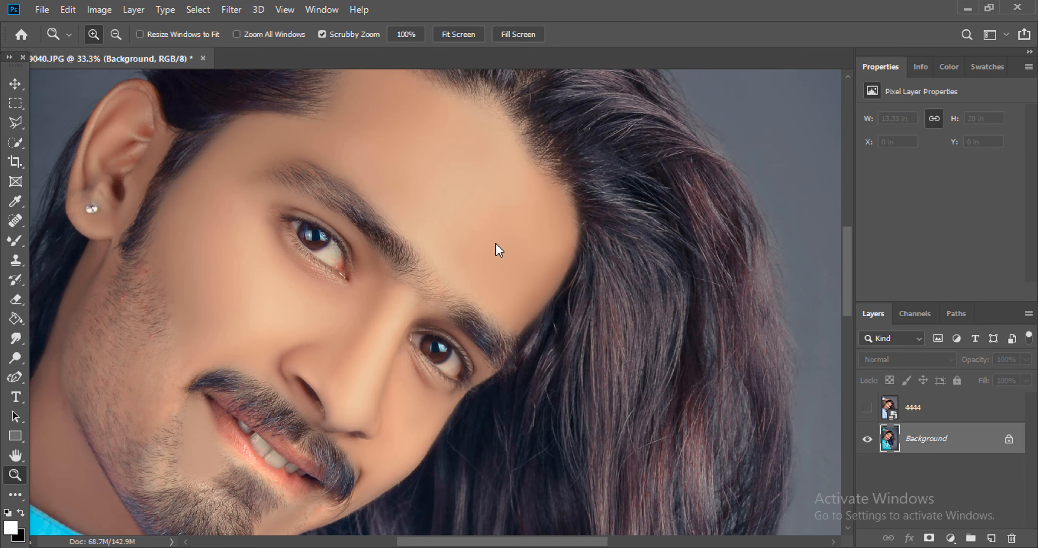
pyautogui.hotkey('shift', 'ctrl', 'a')
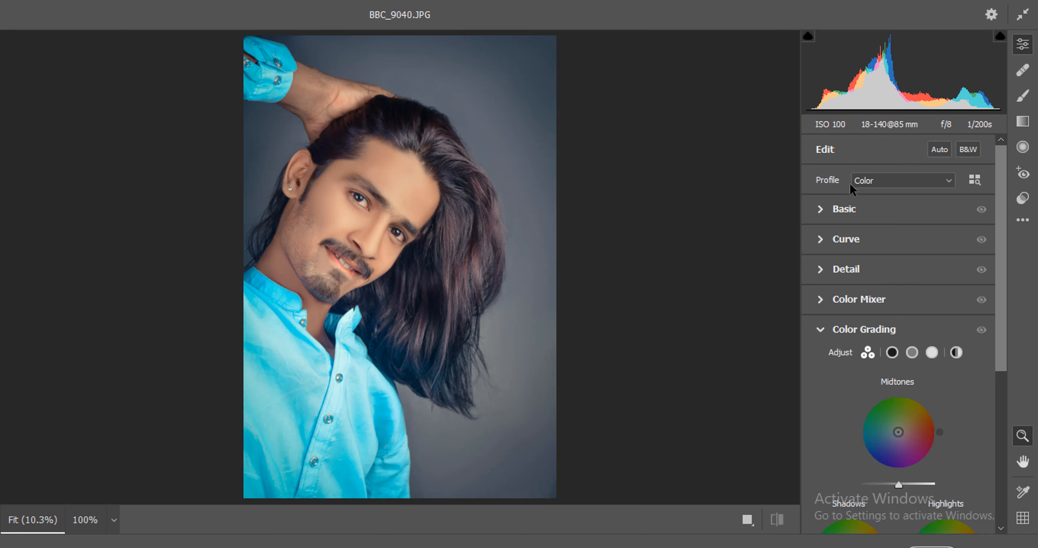
pyautogui.click(844, 208)
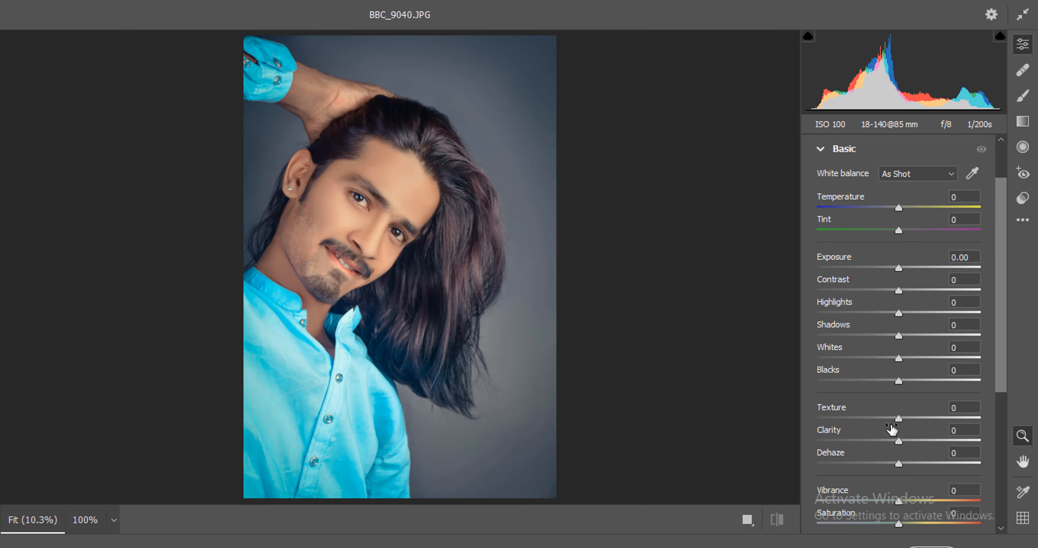
pyautogui.moveTo(904, 417); pyautogui.dragTo(913, 441)
# Examine the face at 50% zoom, comparing it with and without the Texture and Clarity adjustments
pyautogui.click(347, 229)
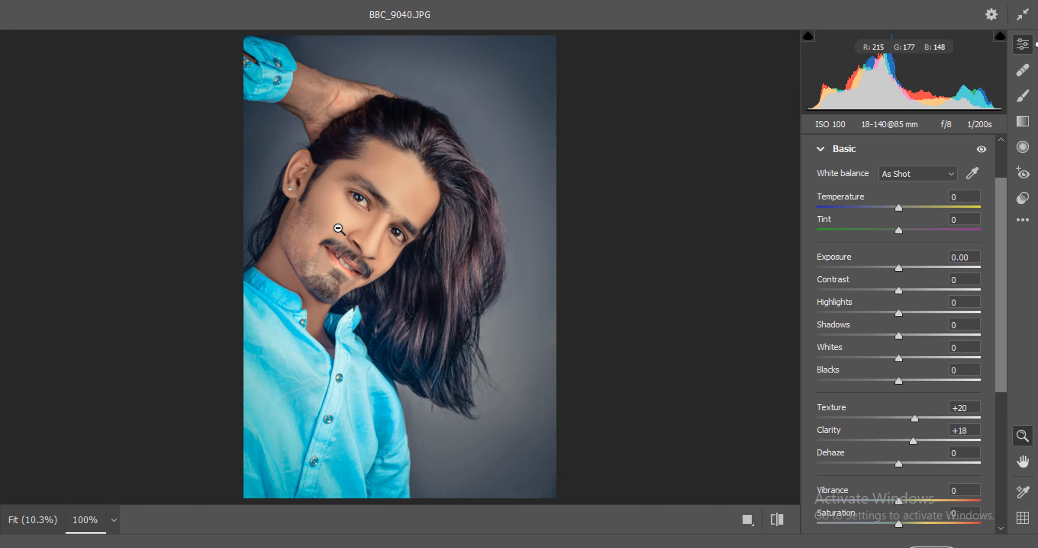
pyautogui.click(114, 520)
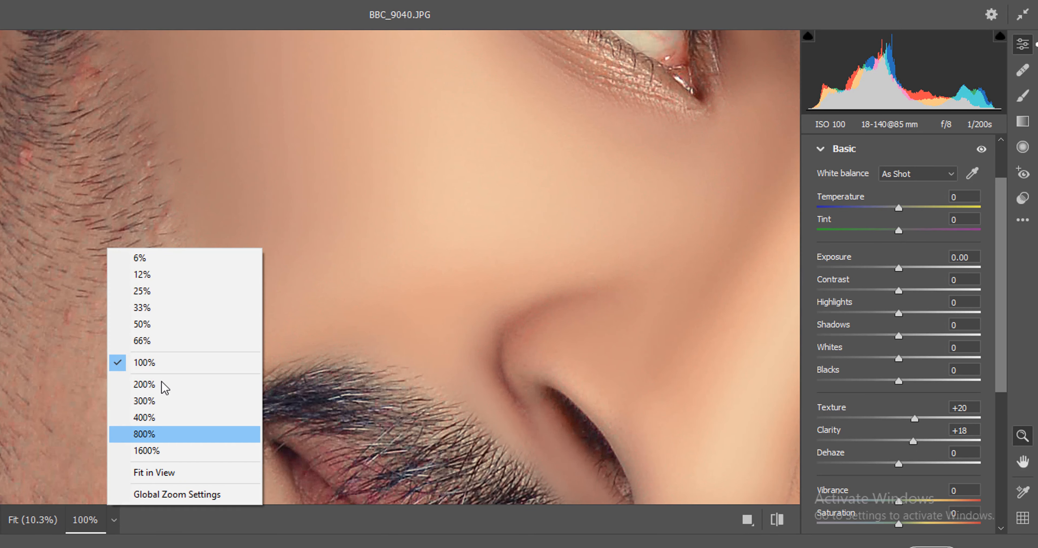
pyautogui.click(157, 325)
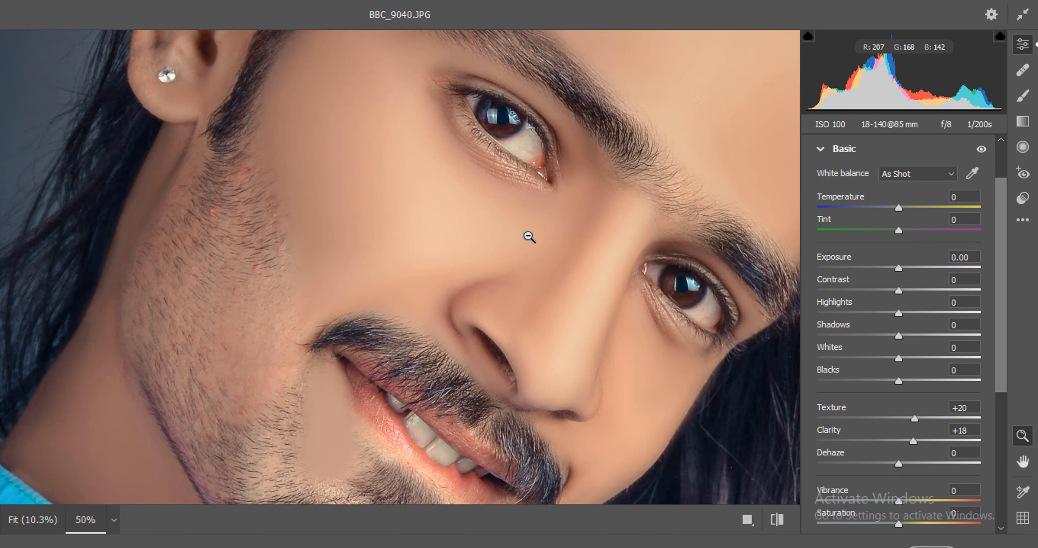
pyautogui.moveTo(548, 250); pyautogui.dragTo(361, 250)
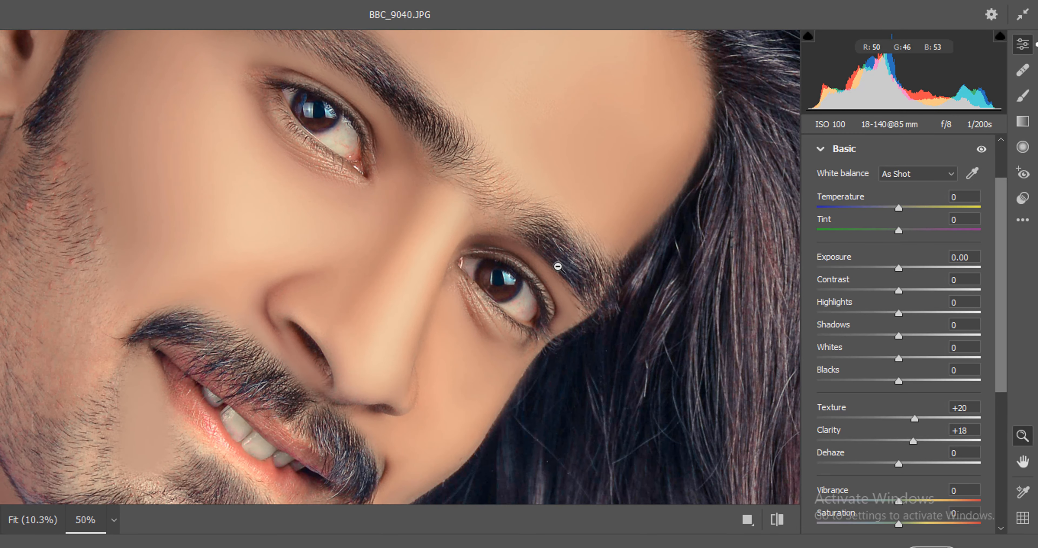
pyautogui.press('p')
pyautogui.press('p')
pyautogui.press('p')
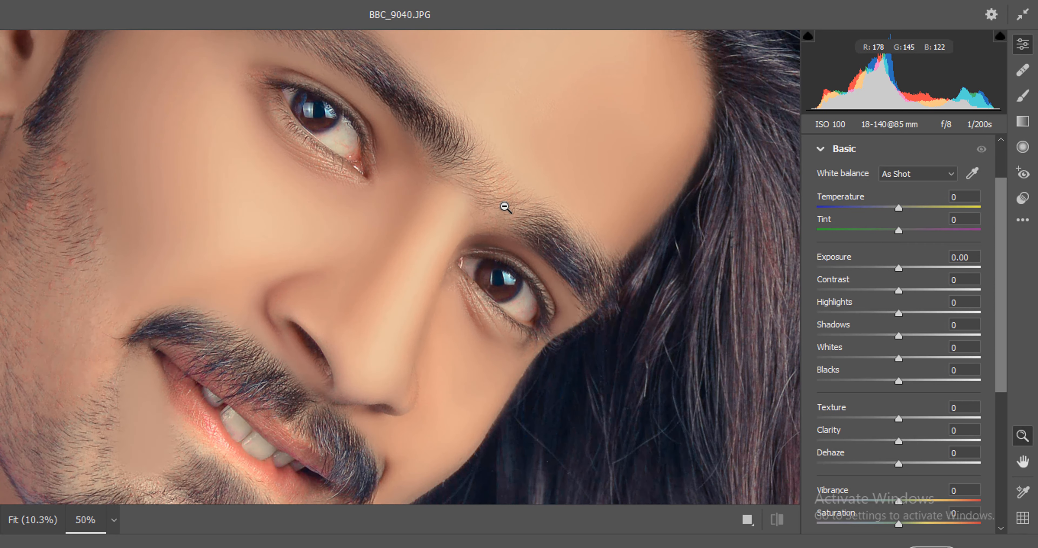
pyautogui.press('p')
pyautogui.press('p')
pyautogui.press('p')
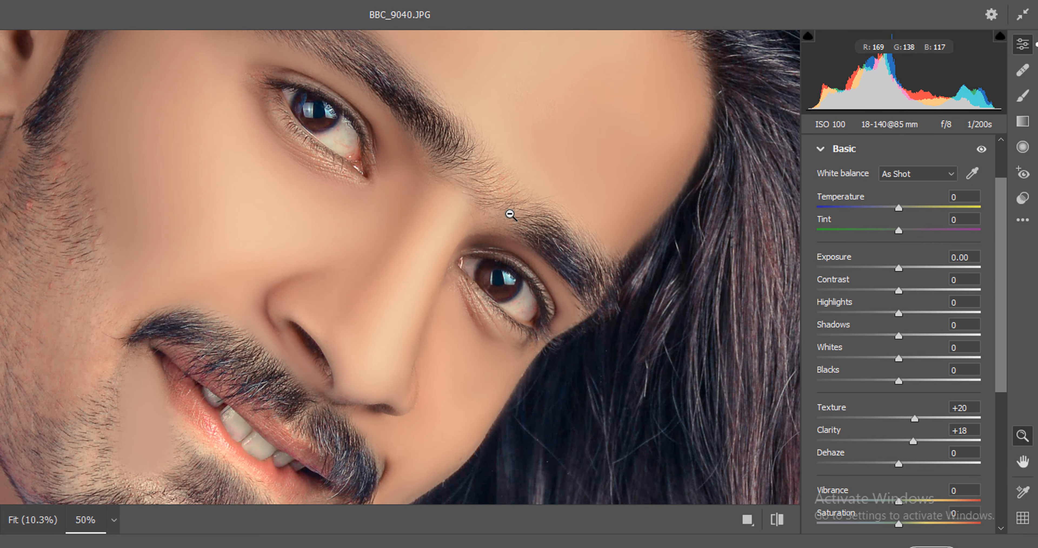
pyautogui.moveTo(403, 146); pyautogui.dragTo(283, 251)
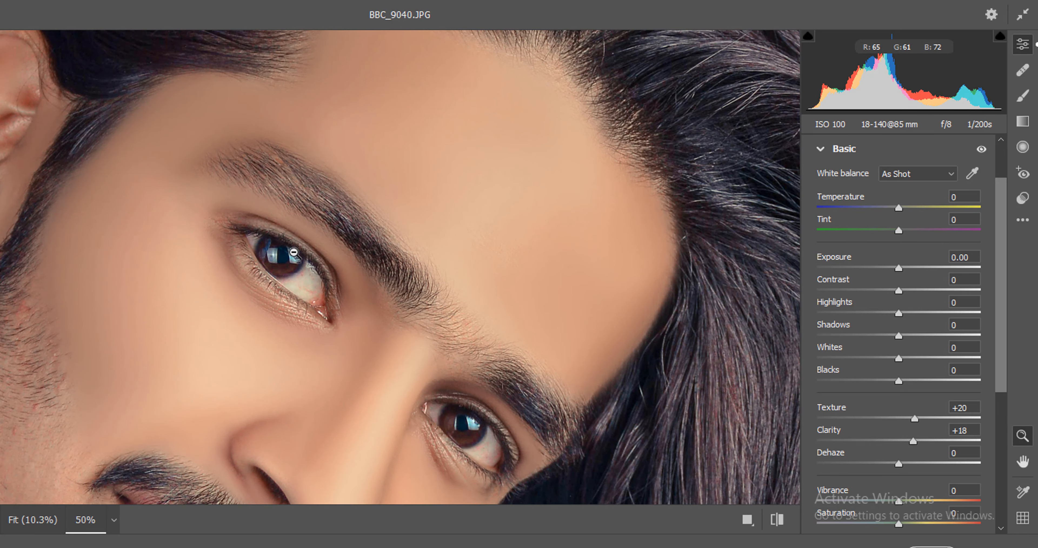
# Brighten and warm the first eye's iris using the Adjustment Brush at size 2, with temperature +37 and exposure +1.40
pyautogui.click(1022, 96)
pyautogui.moveTo(268, 243)
pyautogui.mouseDown()
pyautogui.moveTo(295, 263)
pyautogui.moveTo(284, 270)
pyautogui.moveTo(265, 250)
pyautogui.moveTo(282, 269)
pyautogui.moveTo(295, 262)
pyautogui.moveTo(268, 247)
pyautogui.mouseUp()
pyautogui.press(']')
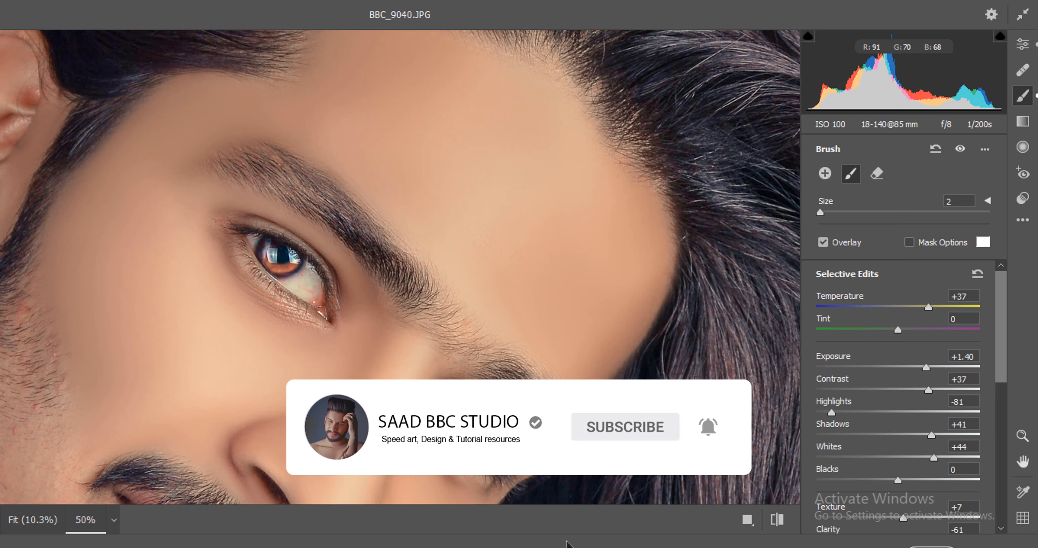
# Brush over the other eye's iris, fine-tune the brush exposure for both eyes, and apply the Camera Raw Filter
pyautogui.click(927, 368)
pyautogui.moveTo(930, 368); pyautogui.dragTo(930, 368)
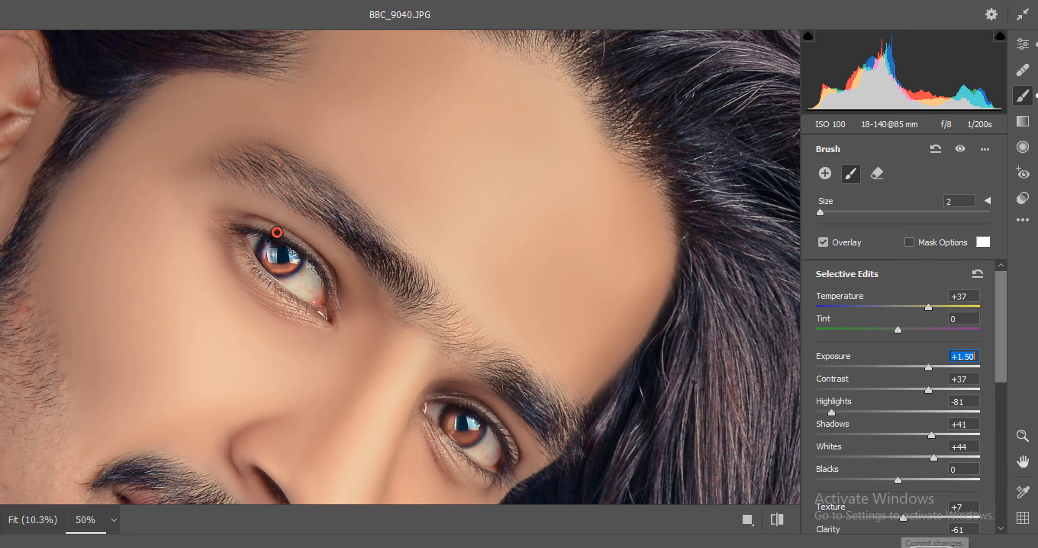
pyautogui.moveTo(473, 435)
pyautogui.mouseDown()
pyautogui.moveTo(454, 433)
pyautogui.moveTo(450, 418)
pyautogui.mouseUp()
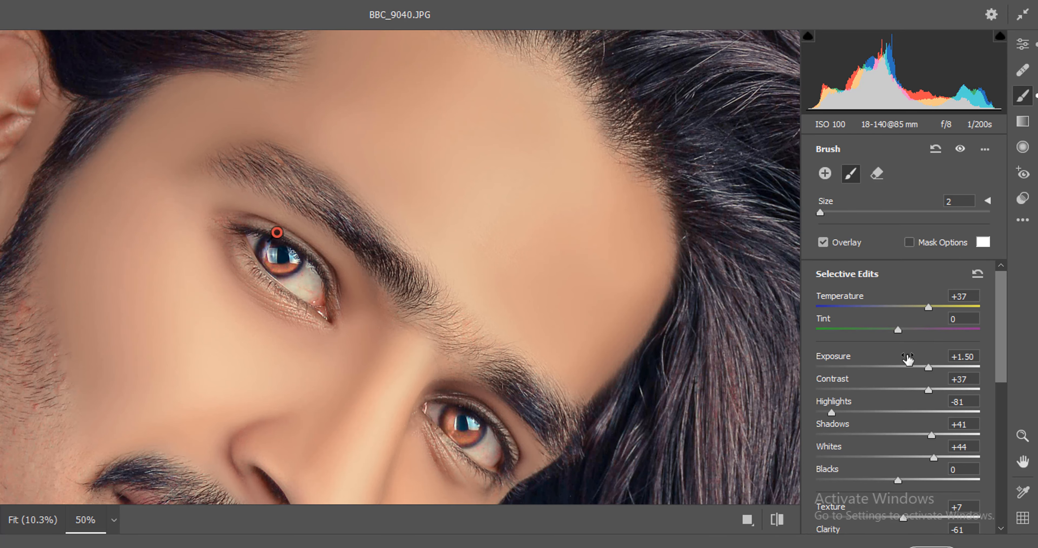
pyautogui.moveTo(928, 368); pyautogui.dragTo(921, 367)
pyautogui.click(921, 546)
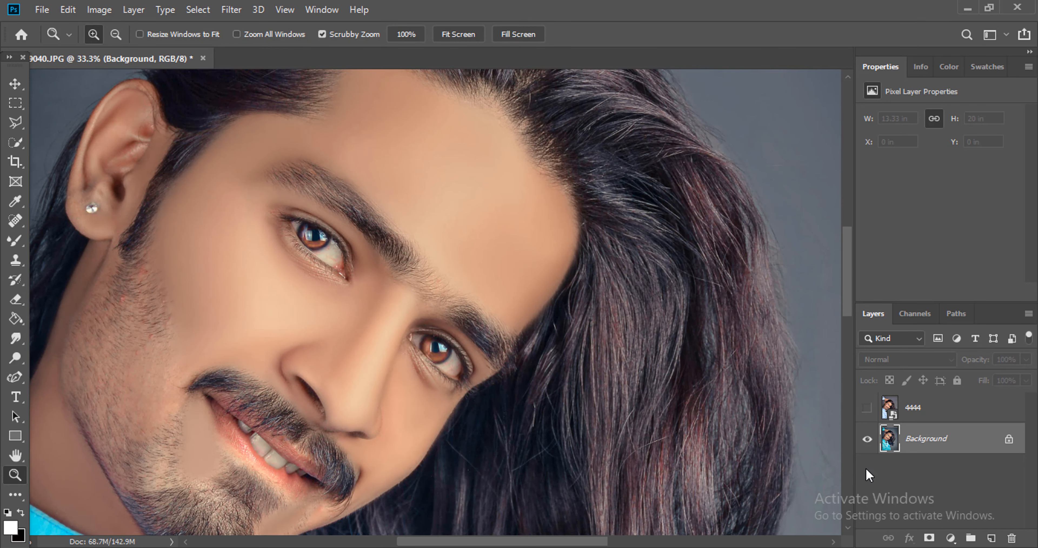
# Compare the finished portrait with the original on layer 4444, checking the brightened eyes close up and the whole image
pyautogui.click(867, 408)
pyautogui.click(867, 407)
pyautogui.click(867, 408)
pyautogui.click(867, 407)
pyautogui.rightClick(467, 336)
pyautogui.click(495, 343)
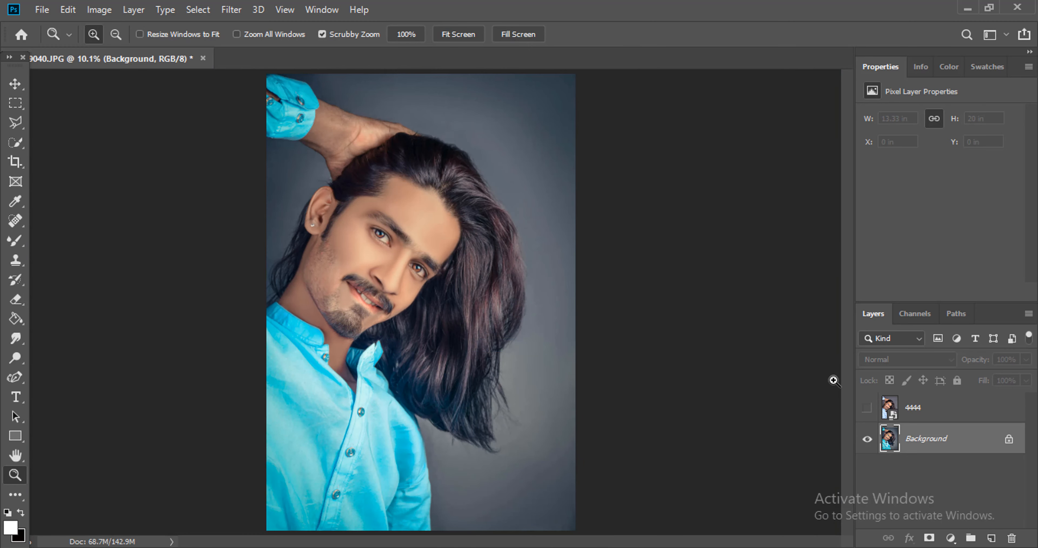
pyautogui.click(867, 408)
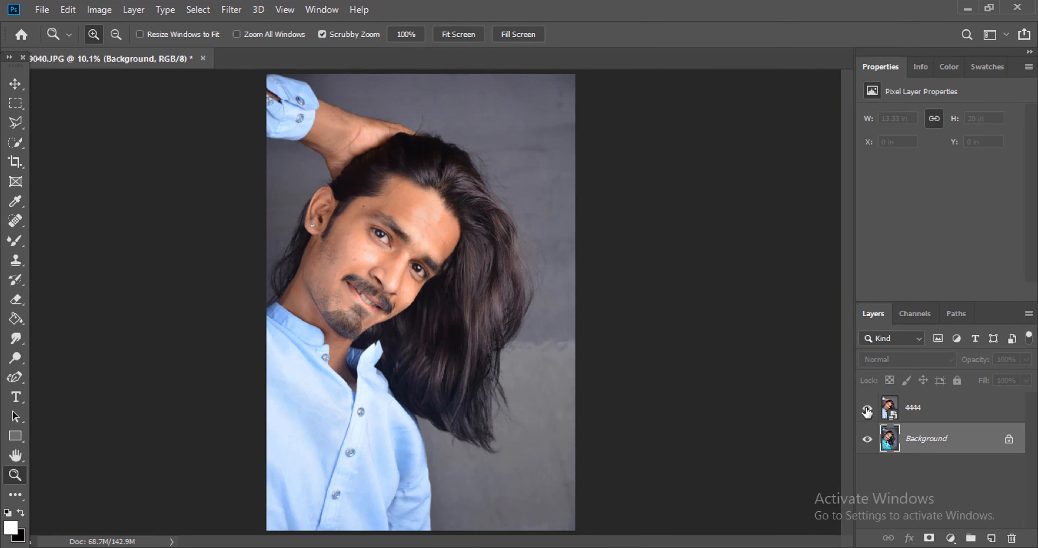
pyautogui.click(867, 408)
pyautogui.click(866, 407)
pyautogui.click(867, 407)
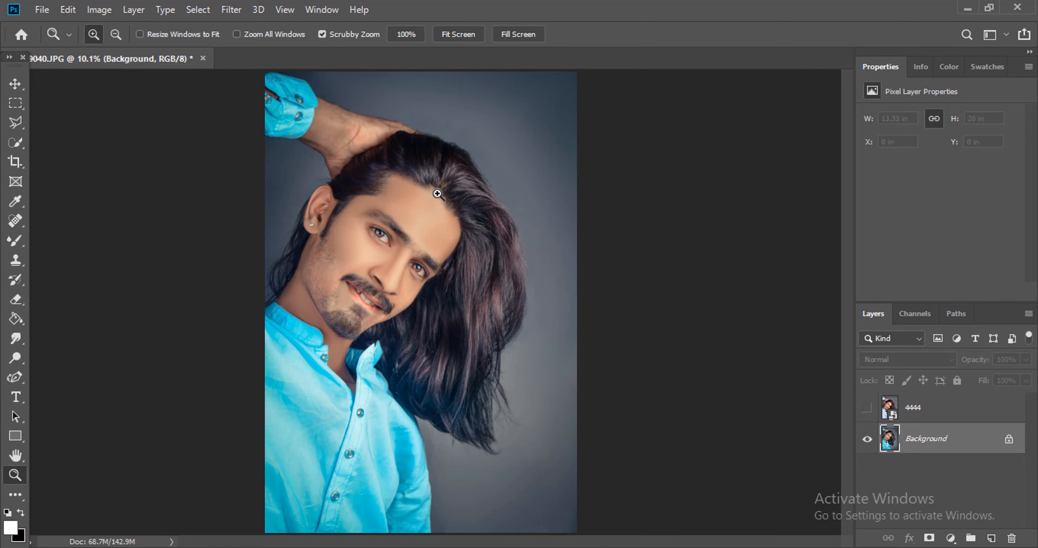
pyautogui.click(399, 201)
pyautogui.click(381, 228)
pyautogui.scroll(-1, 513, 263)
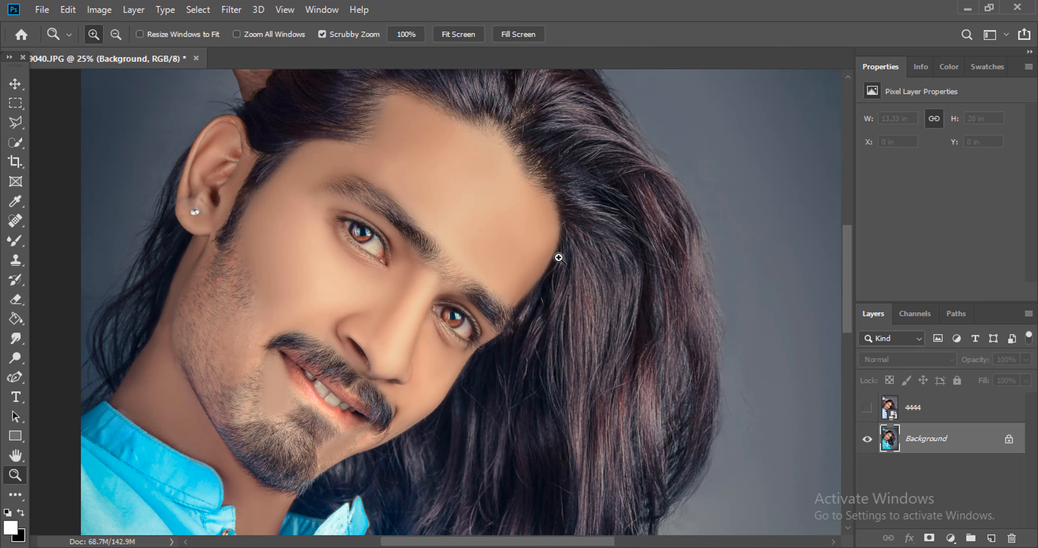
# Switch to the desktop and open the original photo 4444 in the Photos app
pyautogui.click(989, 8)
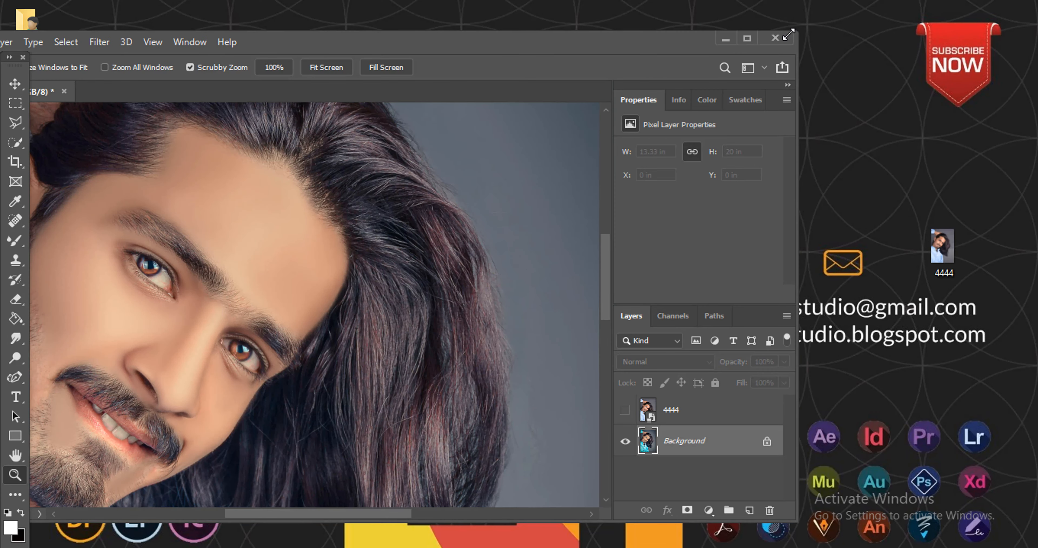
pyautogui.click(723, 40)
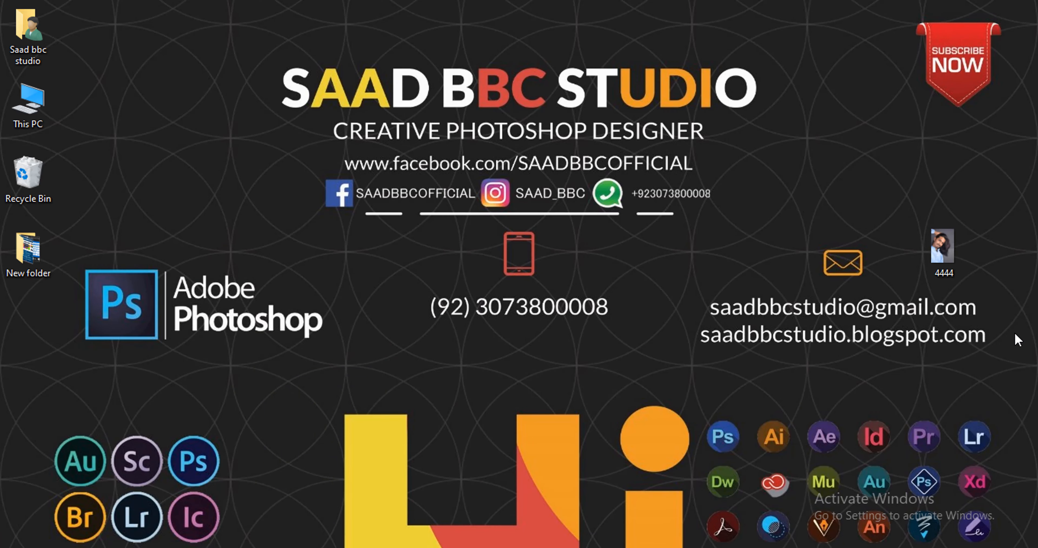
pyautogui.doubleClick(933, 252)
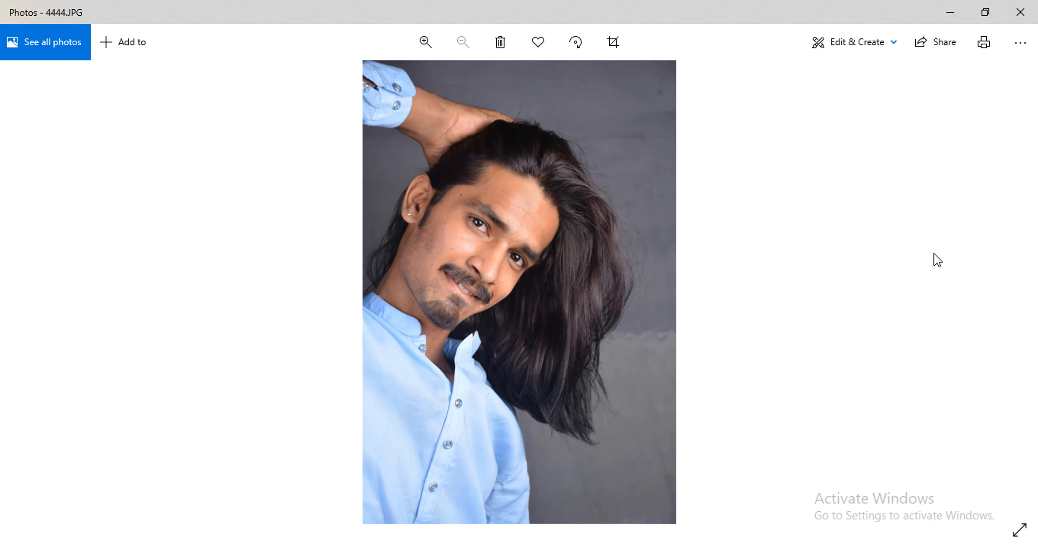